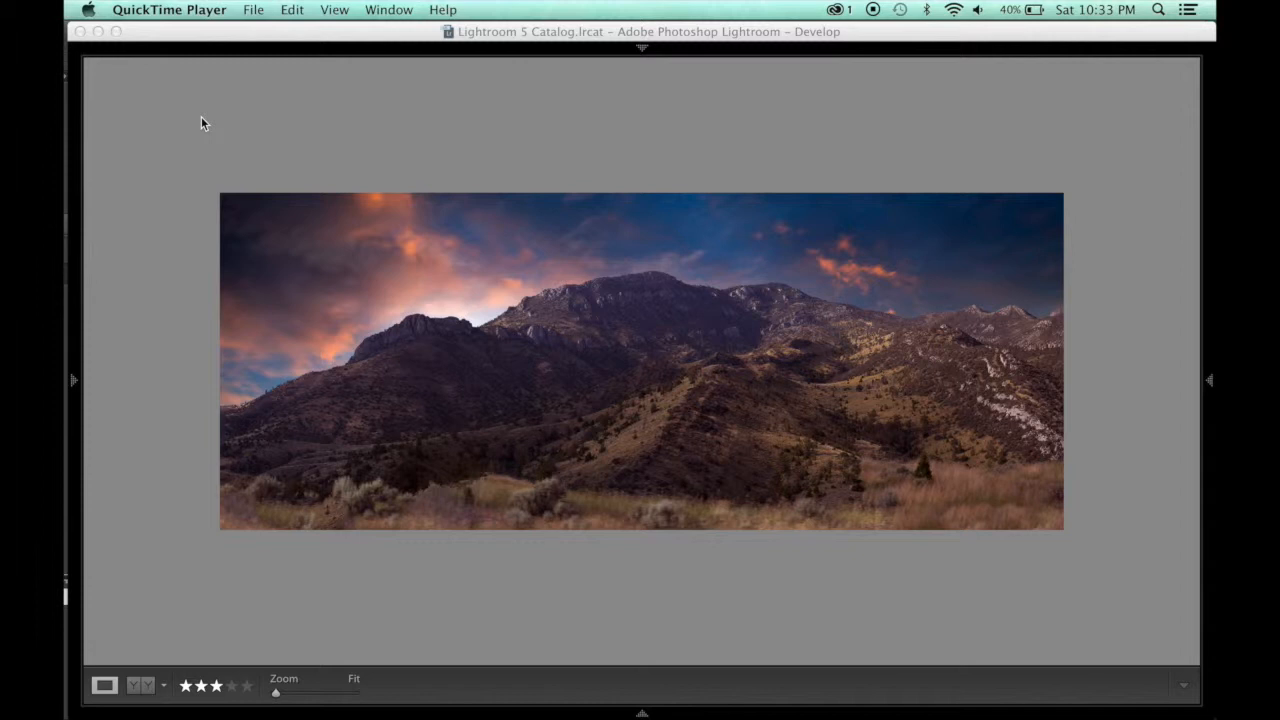
Look through the three mountain source photos and the sunset sky photo in the Pano:SkyReplacement folder
{"action": "mouse_move", "coordinate": [510, 716]}
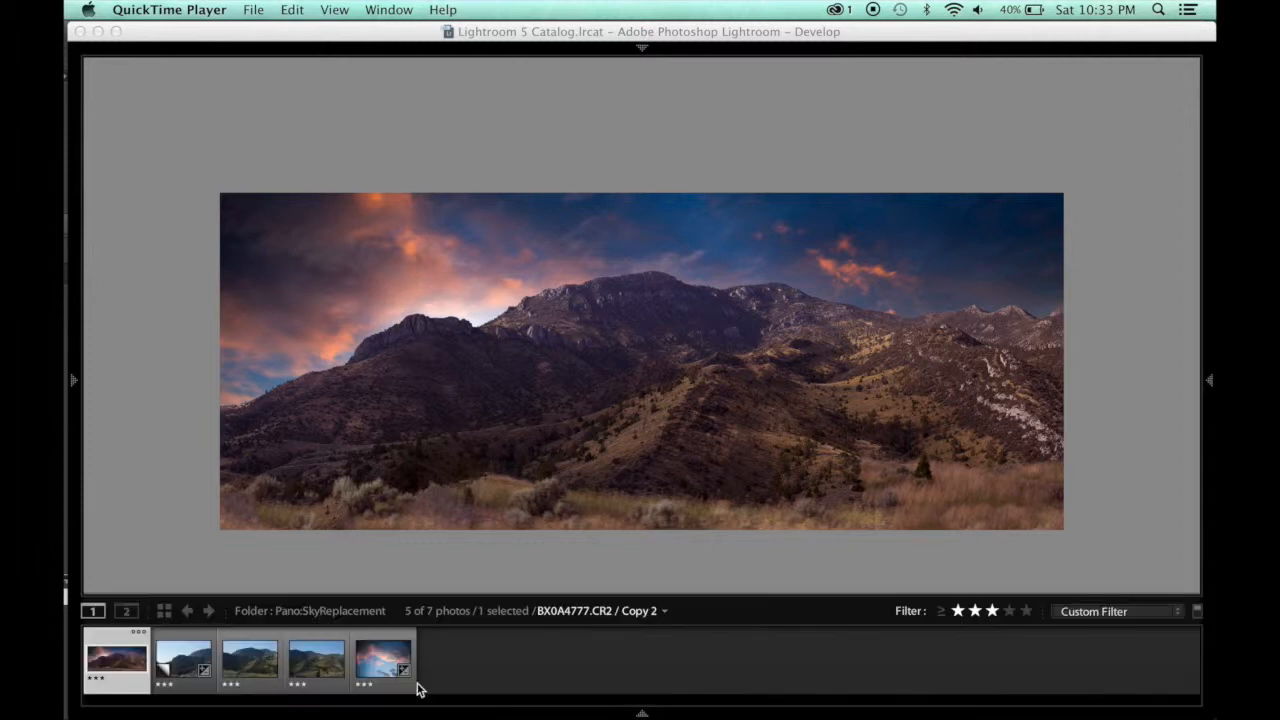
{"action": "left_click", "coordinate": [180, 670]}
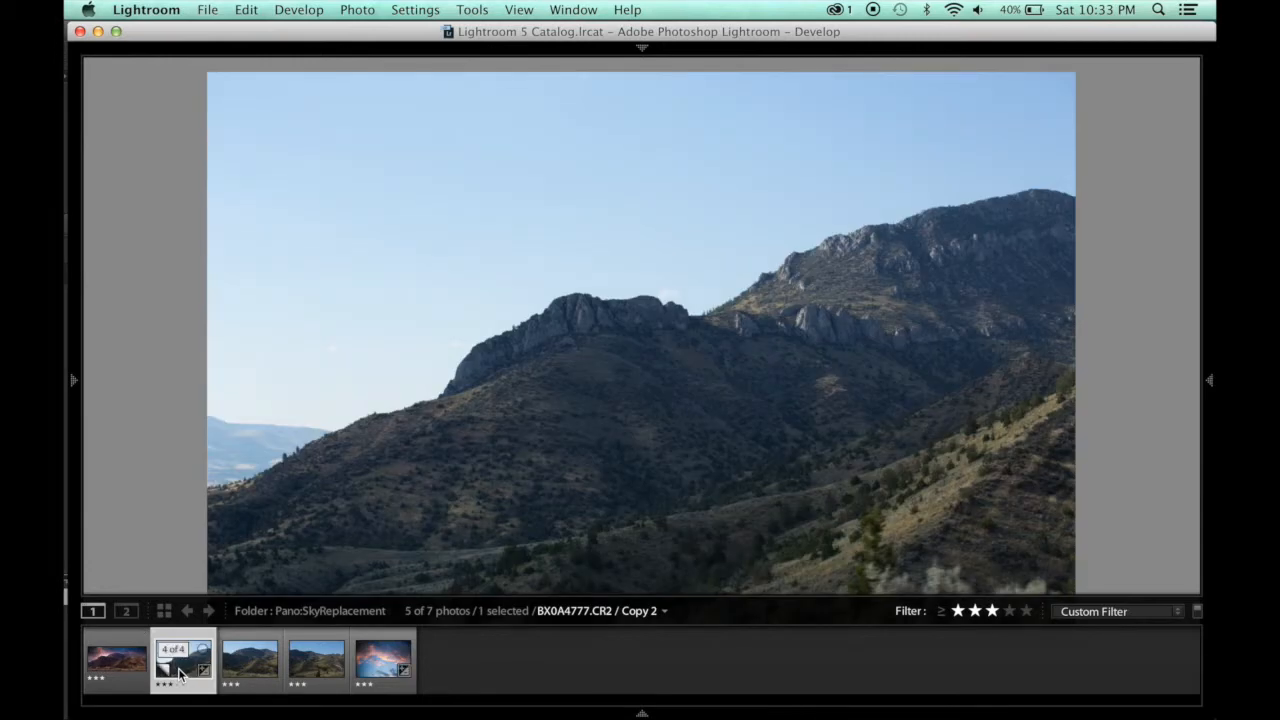
{"action": "key", "text": "Right"}
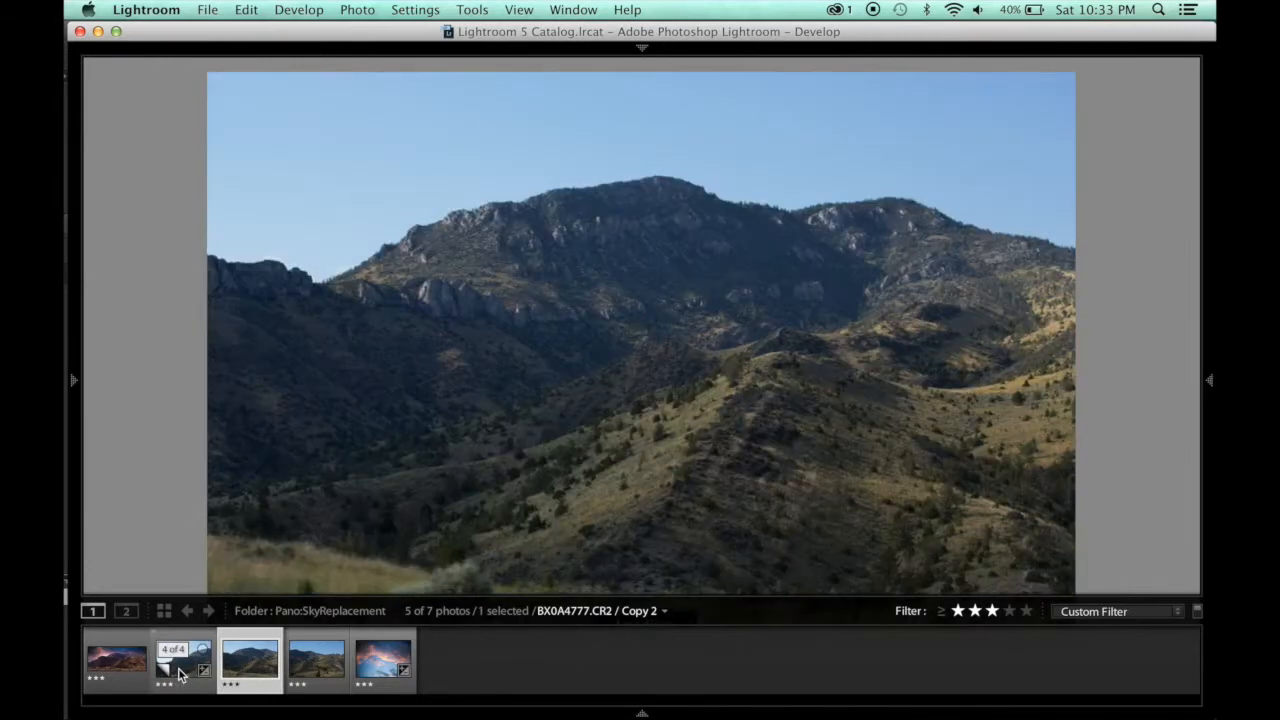
{"action": "key", "text": "Right"}
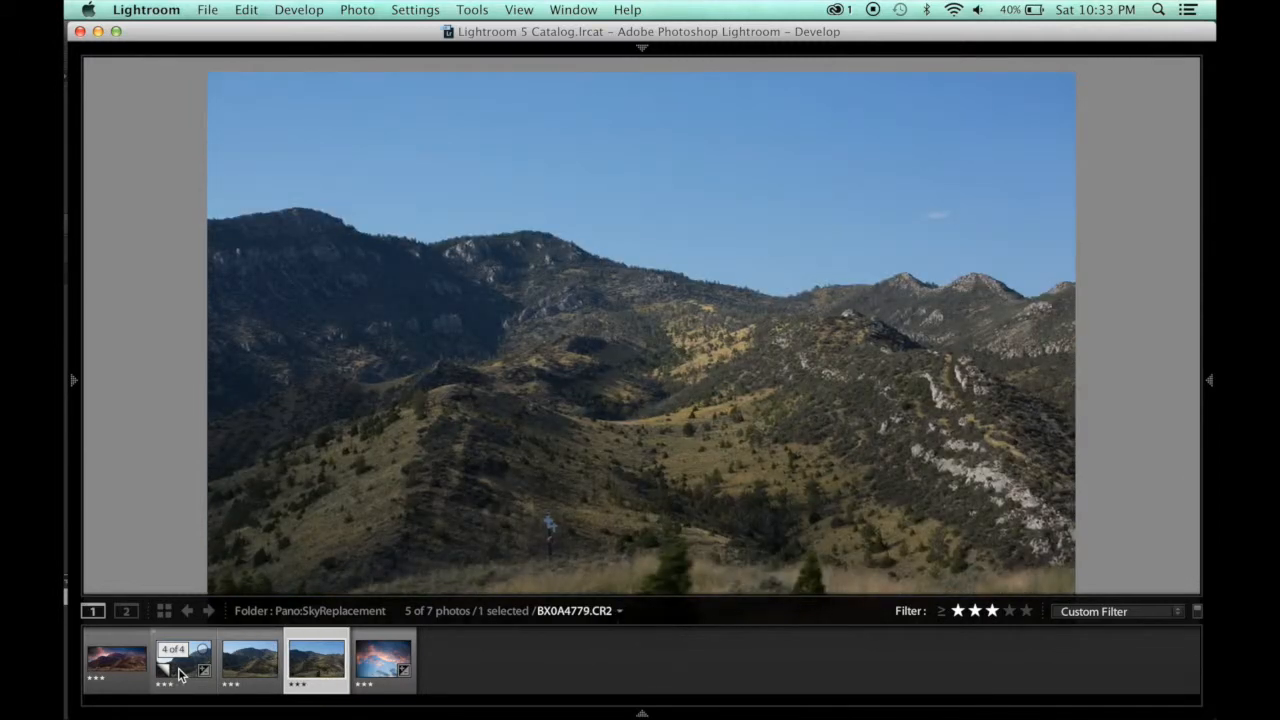
{"action": "key", "text": "Left"}
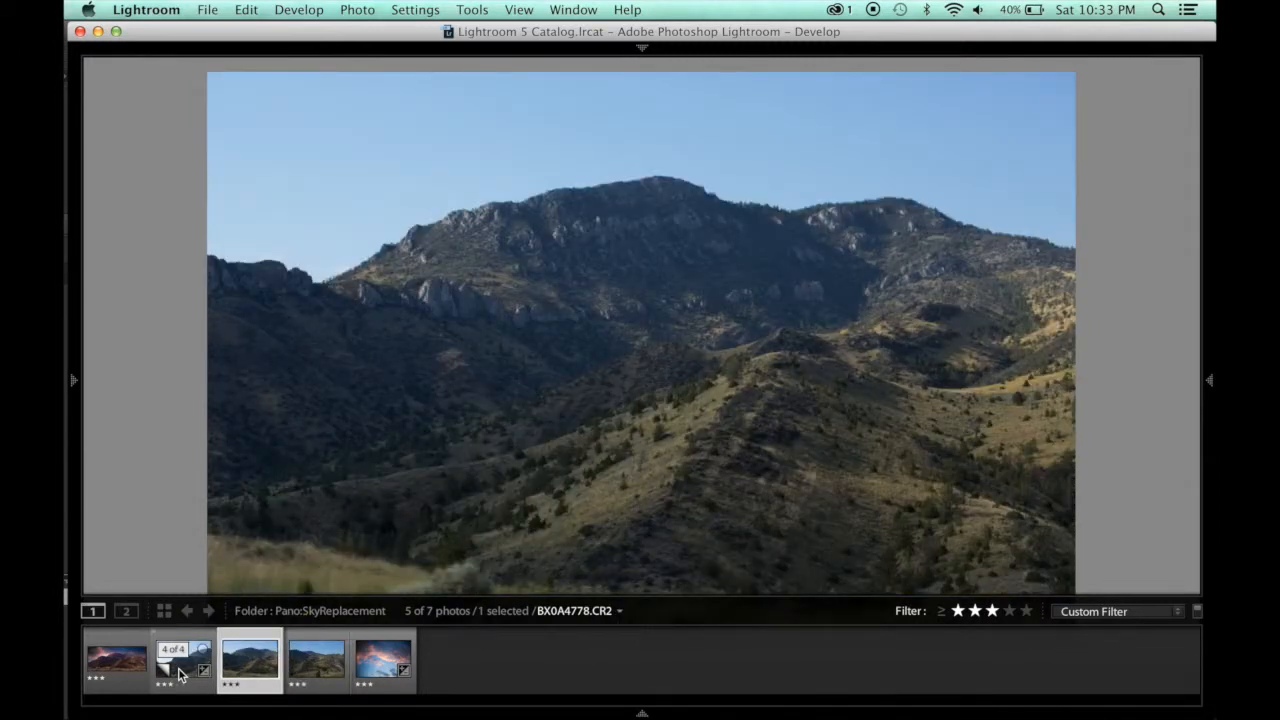
{"action": "left_click", "coordinate": [368, 668]}
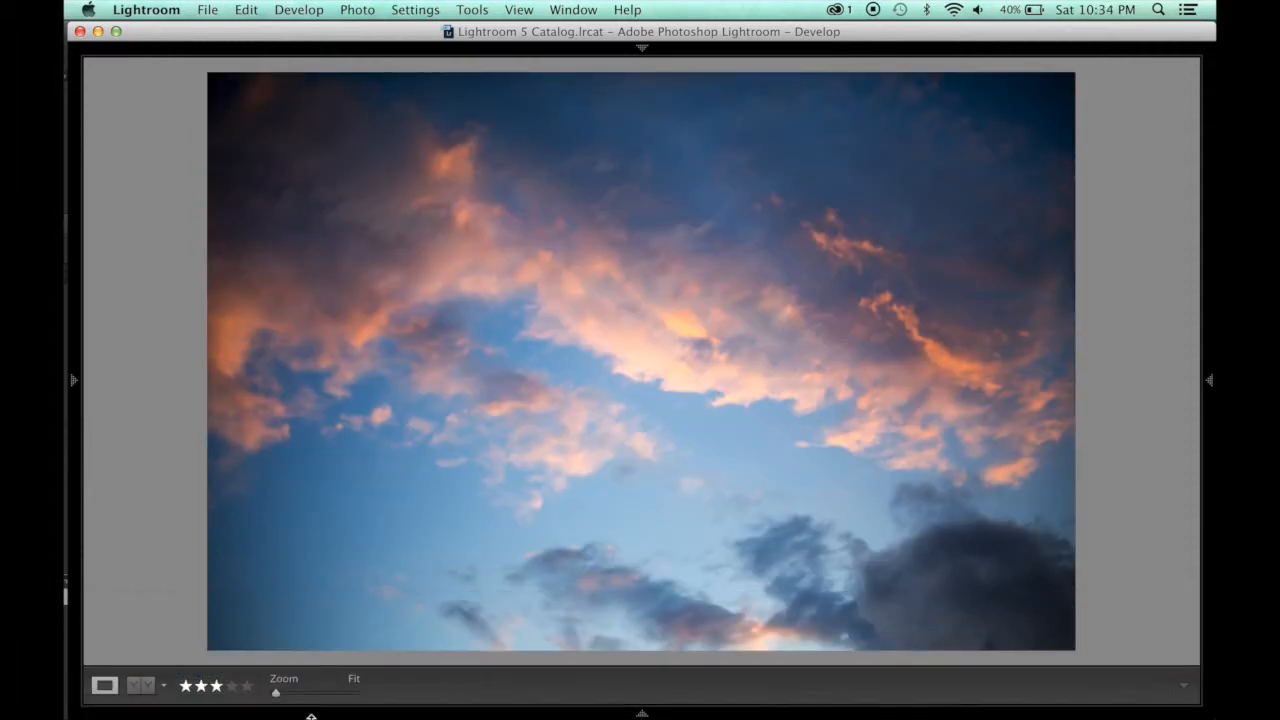
{"action": "mouse_move", "coordinate": [376, 715]}
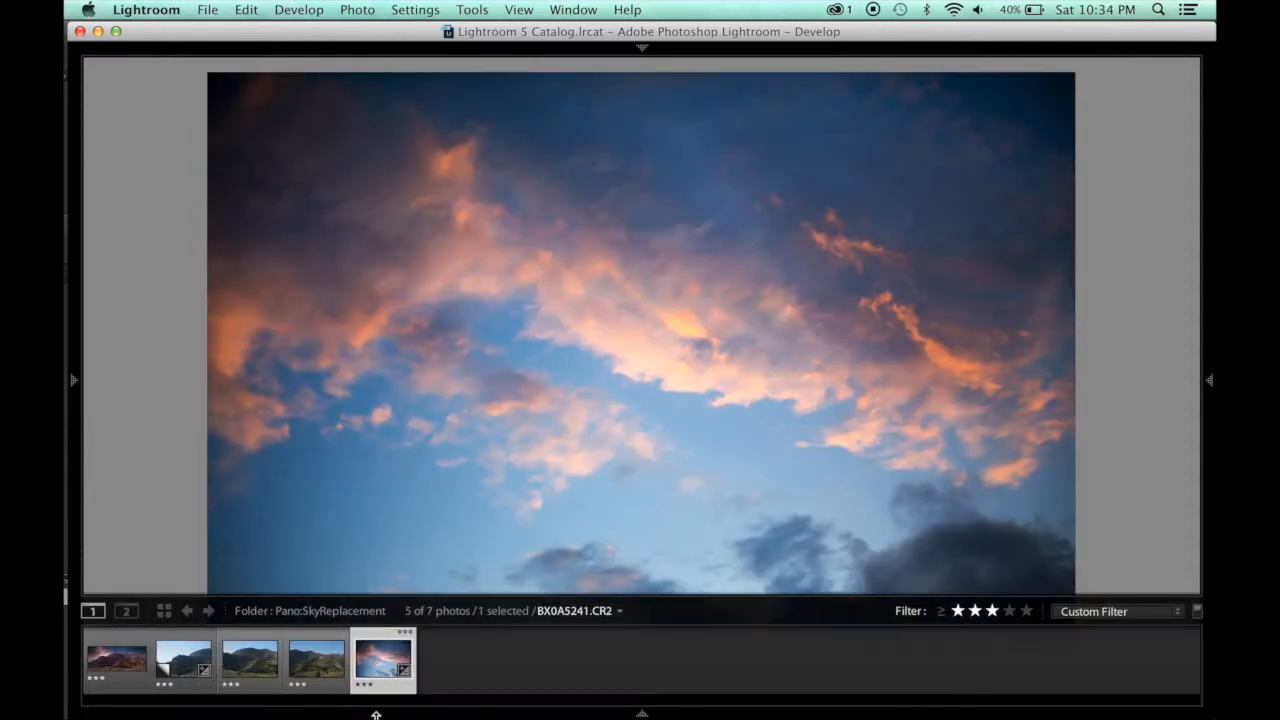
Merge mountain photos BX0A4777, BX0A4778 and BX0A4779 into a Photoshop panorama using the Auto layout with images blended together
{"action": "left_click", "coordinate": [192, 672]}
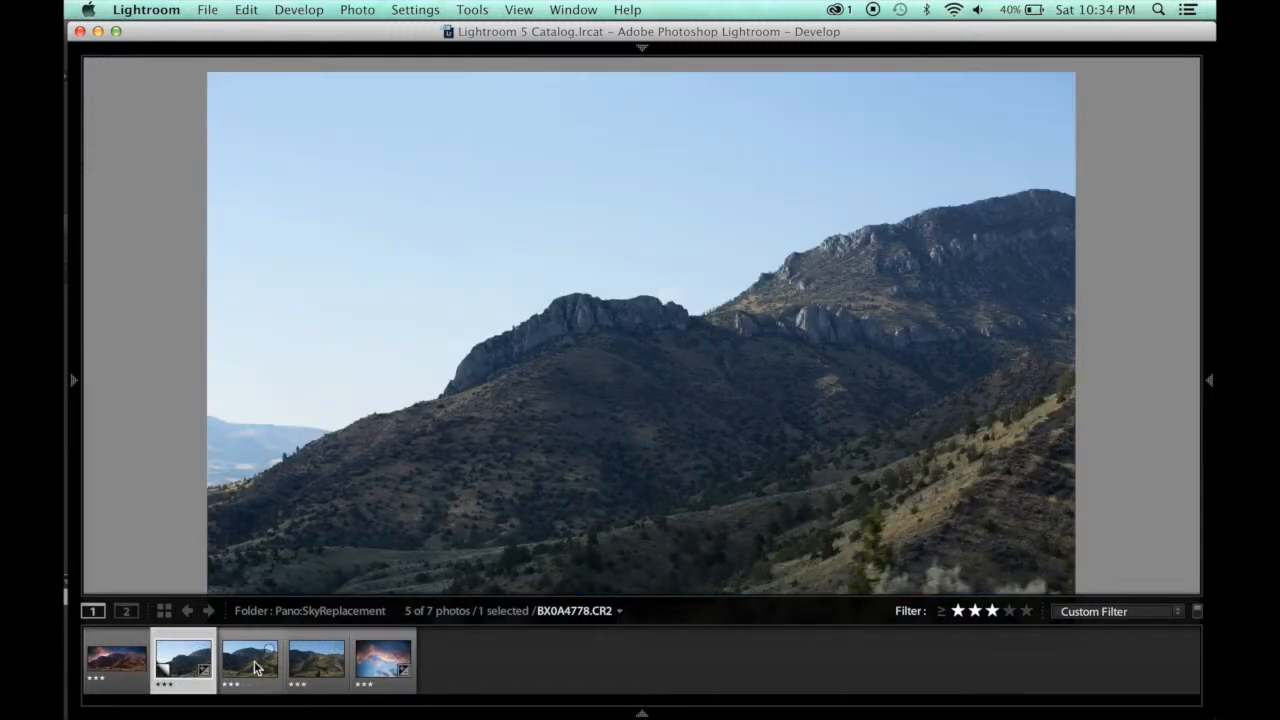
{"action": "left_click", "coordinate": [368, 14]}
{"action": "mouse_move", "coordinate": [418, 106]}
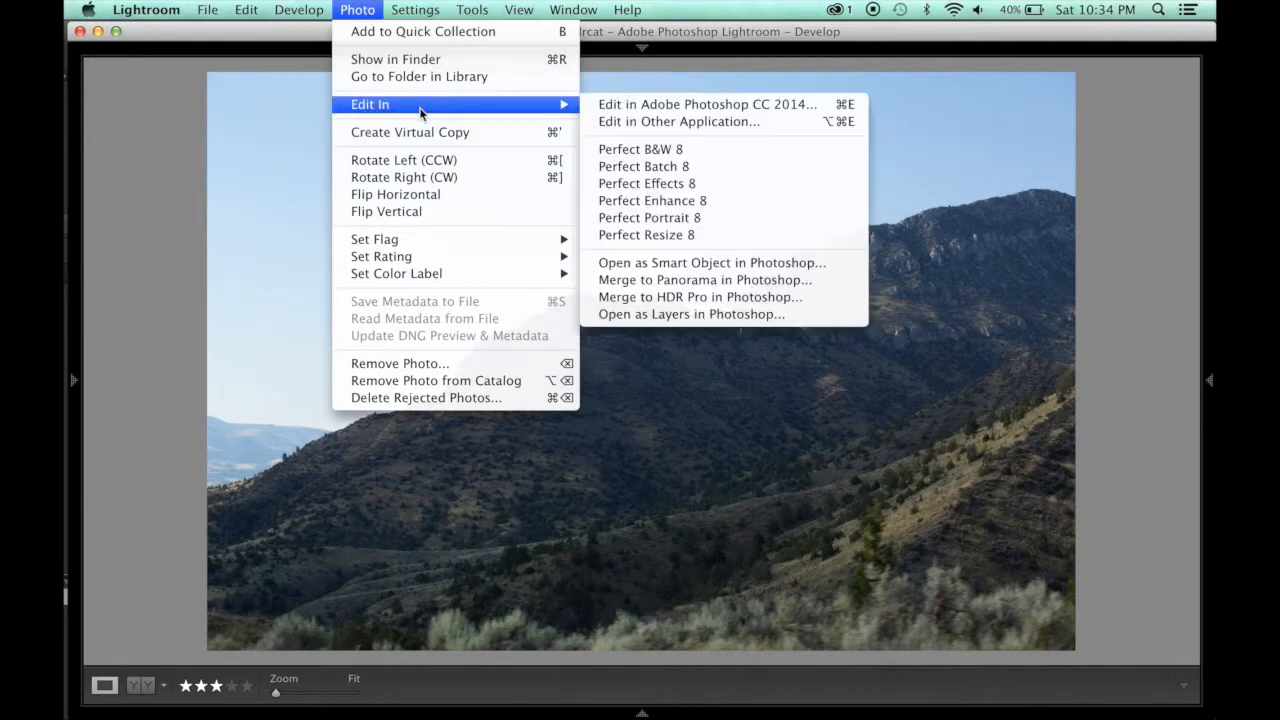
{"action": "left_click", "coordinate": [726, 279]}
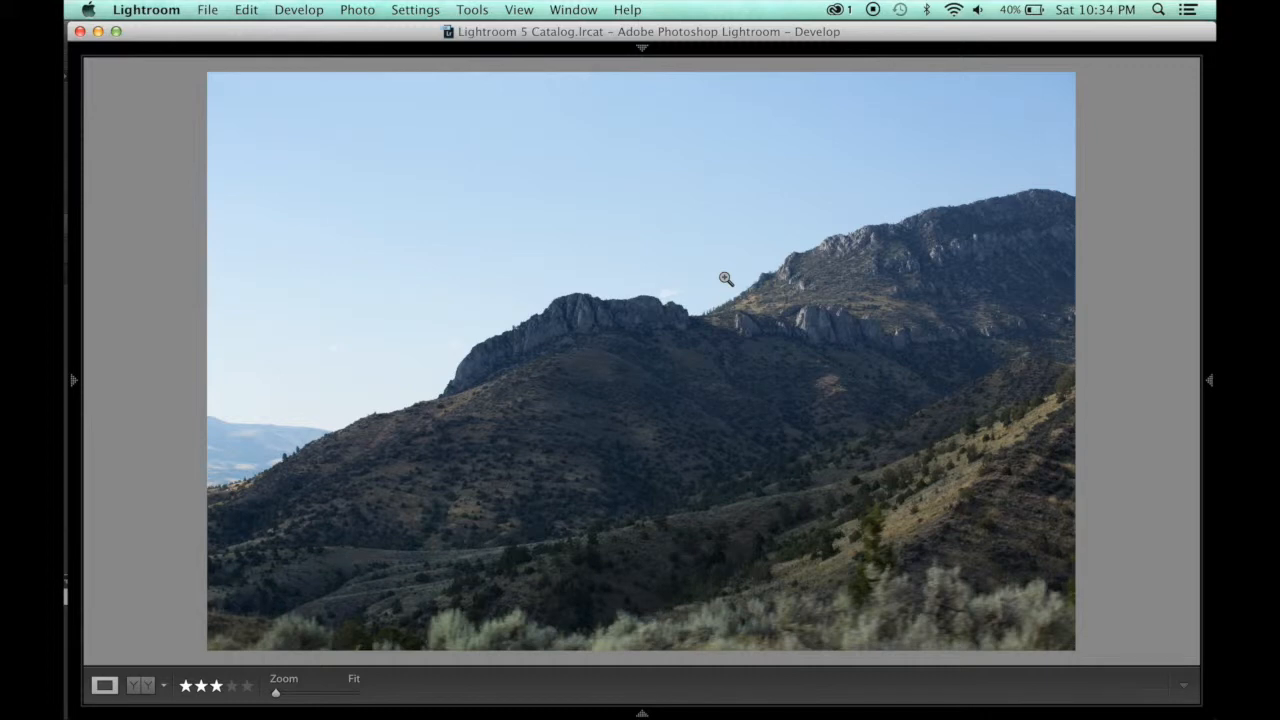
{"action": "left_click", "coordinate": [86, 301]}
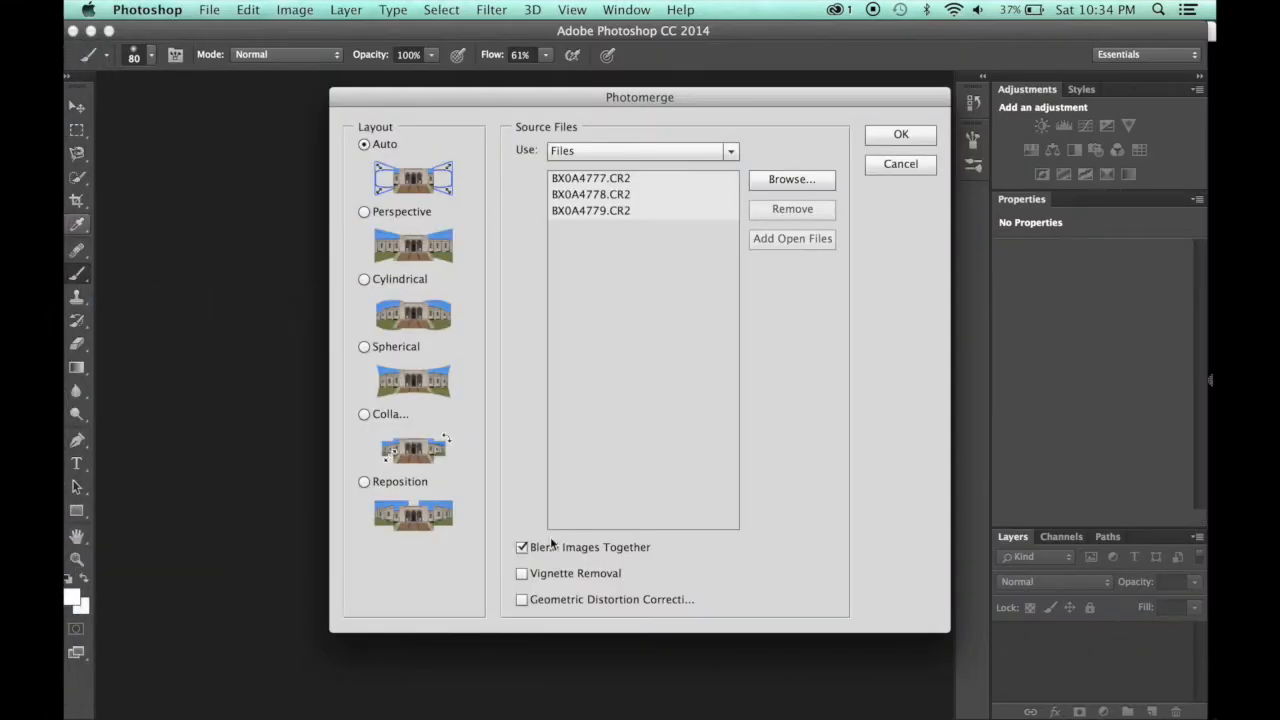
{"action": "left_click", "coordinate": [902, 136]}
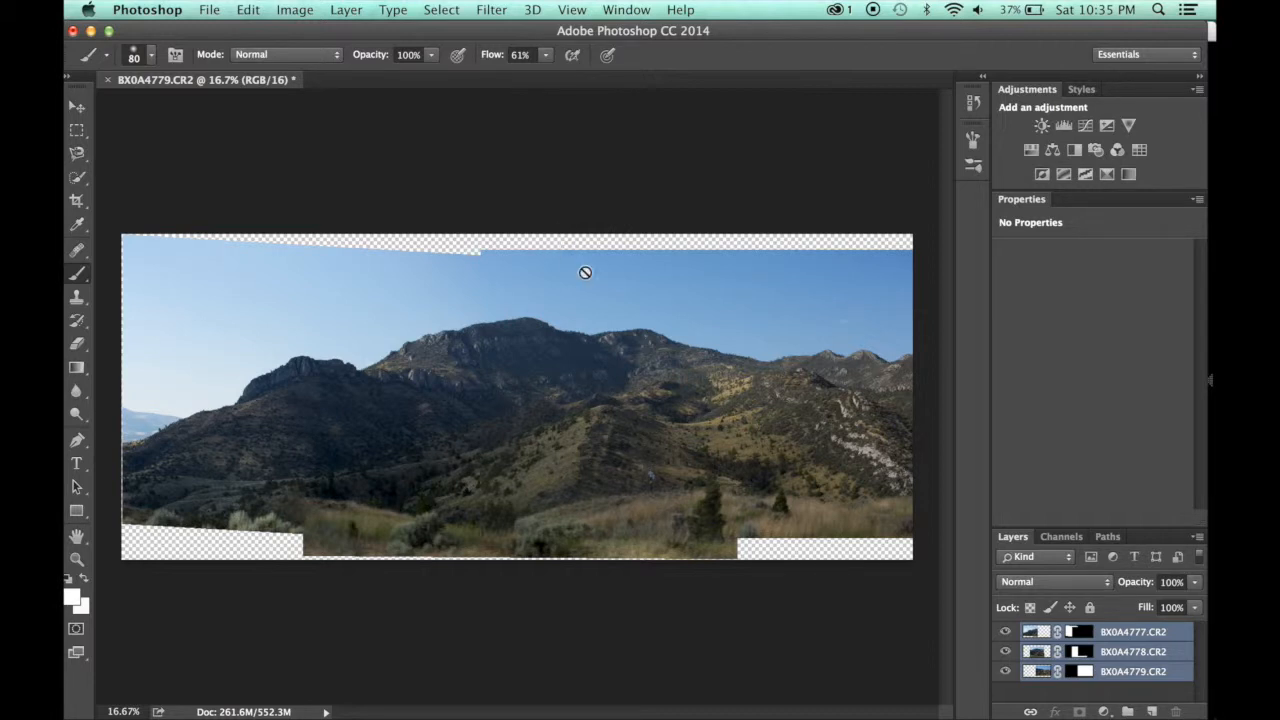
Merge the three panorama layers into one and duplicate the merged layer
{"action": "left_click", "coordinate": [294, 10]}
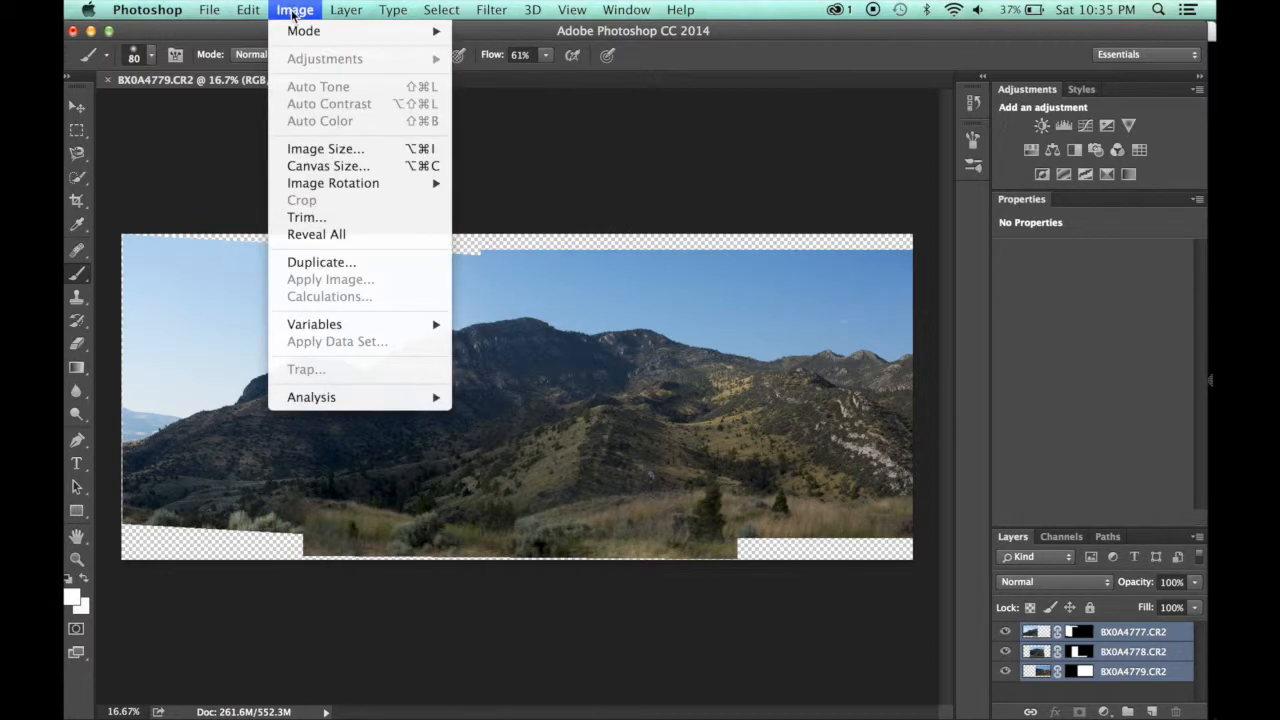
{"action": "mouse_move", "coordinate": [335, 10]}
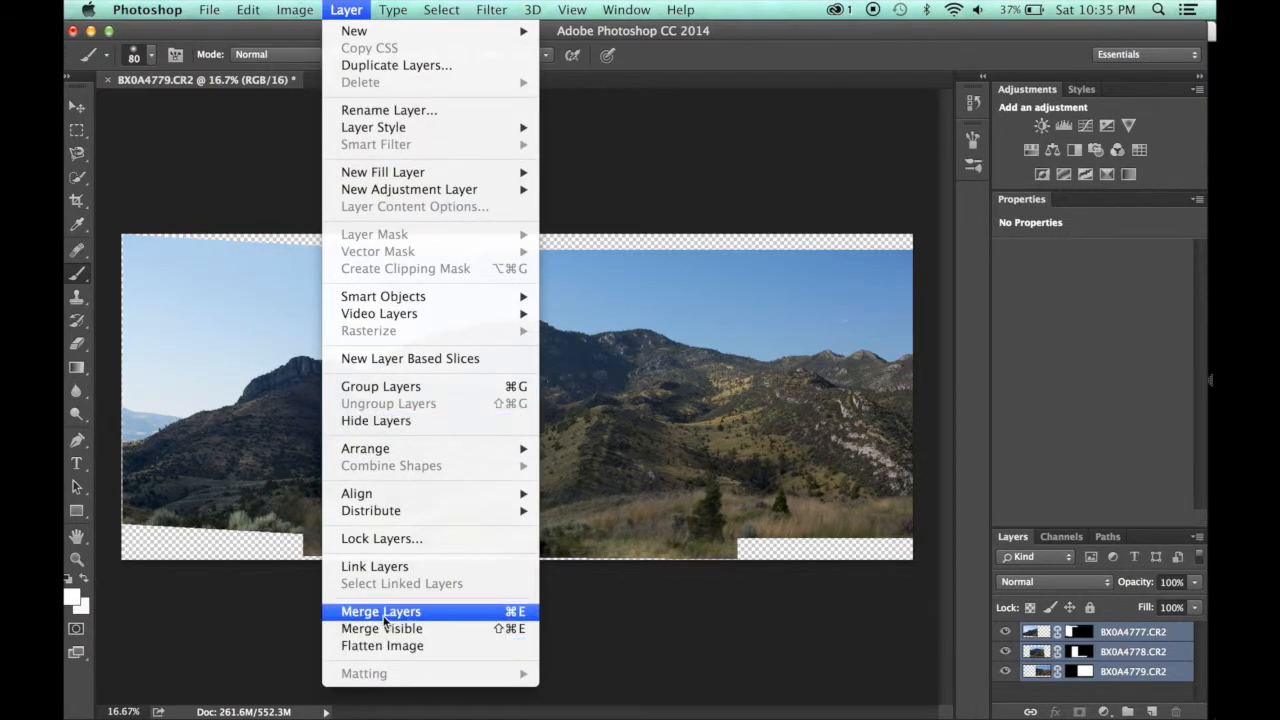
{"action": "left_click", "coordinate": [383, 612]}
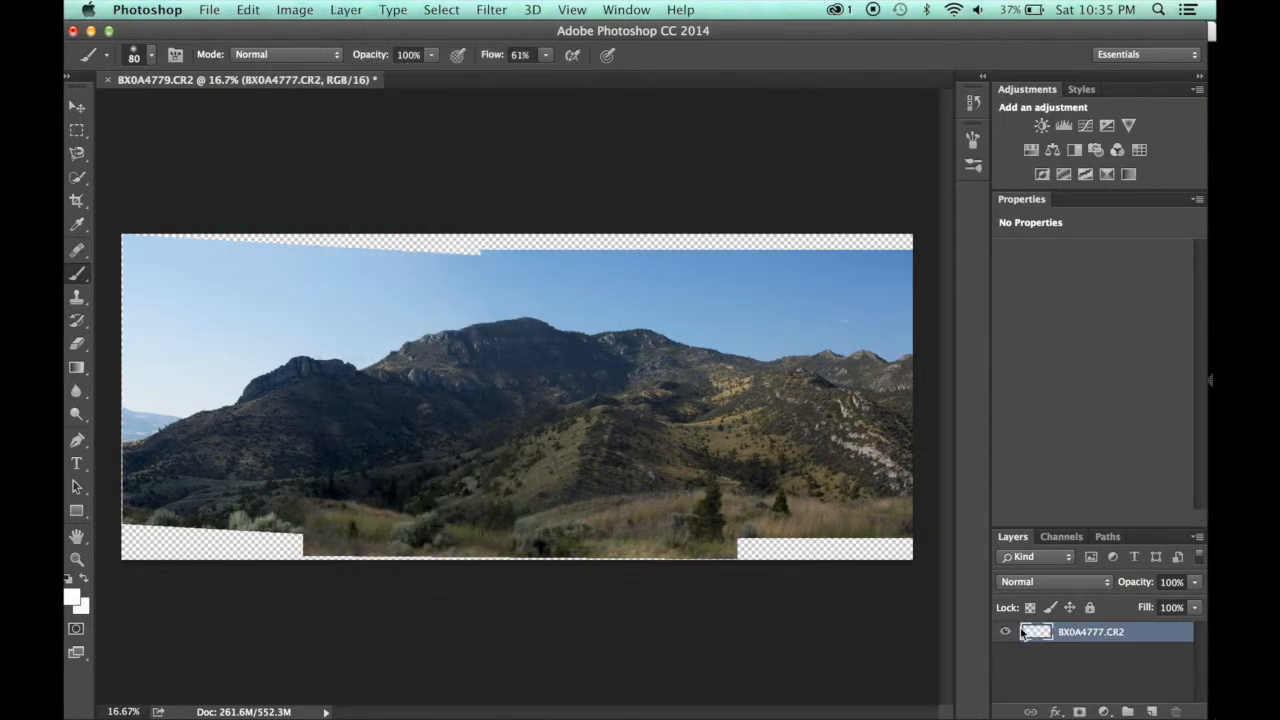
{"action": "right_click", "coordinate": [1070, 637]}
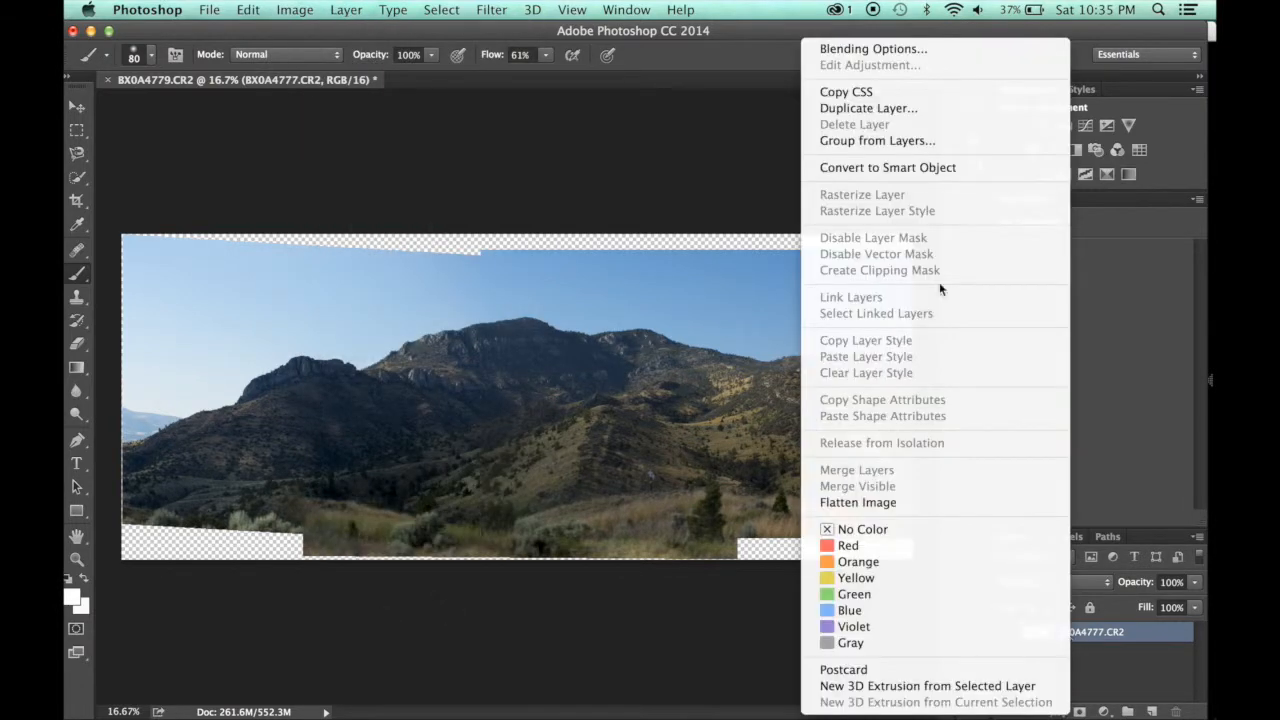
{"action": "left_click", "coordinate": [927, 110]}
{"action": "key", "text": "Return"}
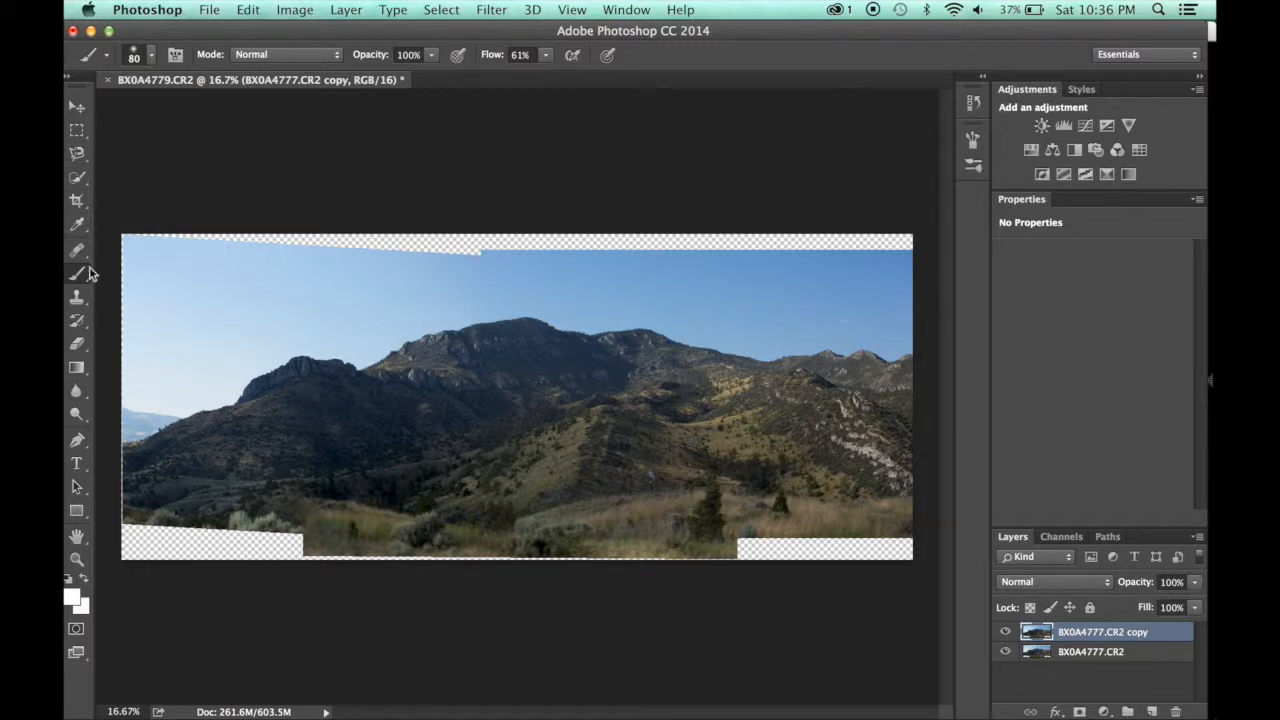
Select the transparent areas around the panorama with the Magic Wand and fill them using Content-Aware at 100% opacity
{"action": "left_click", "coordinate": [76, 177]}
{"action": "left_click", "coordinate": [130, 189]}
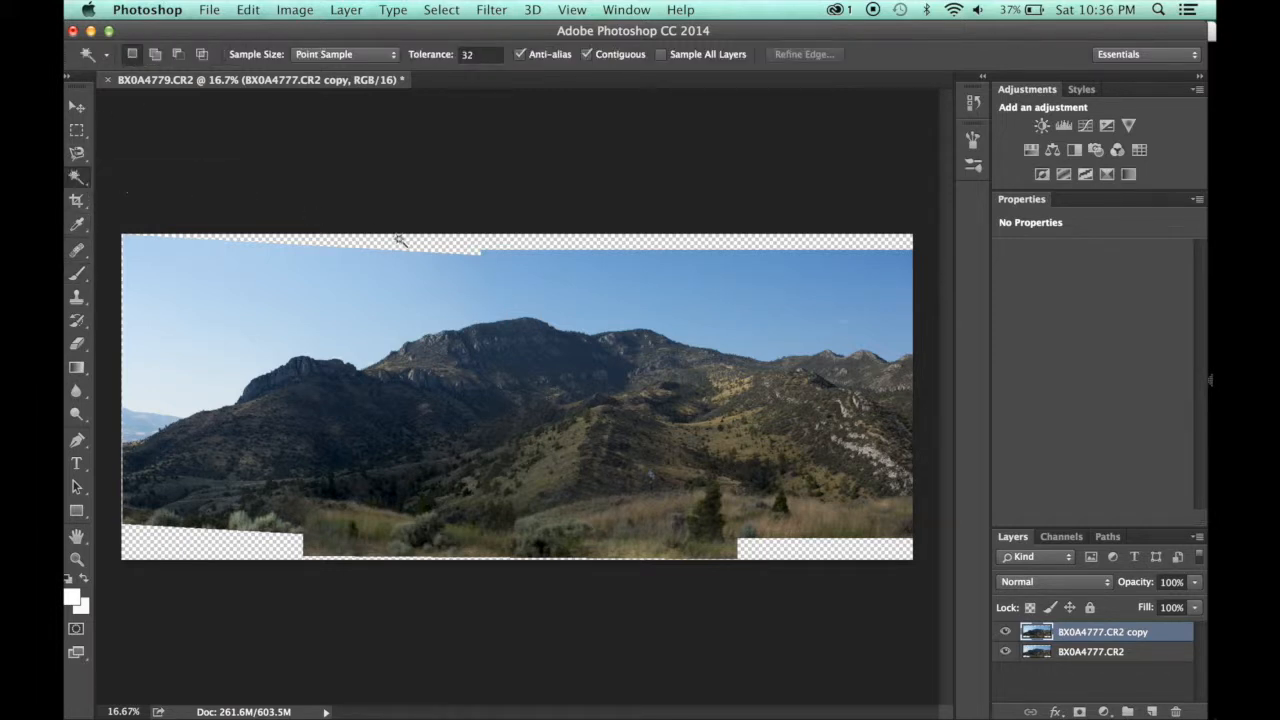
{"action": "left_click", "coordinate": [420, 241]}
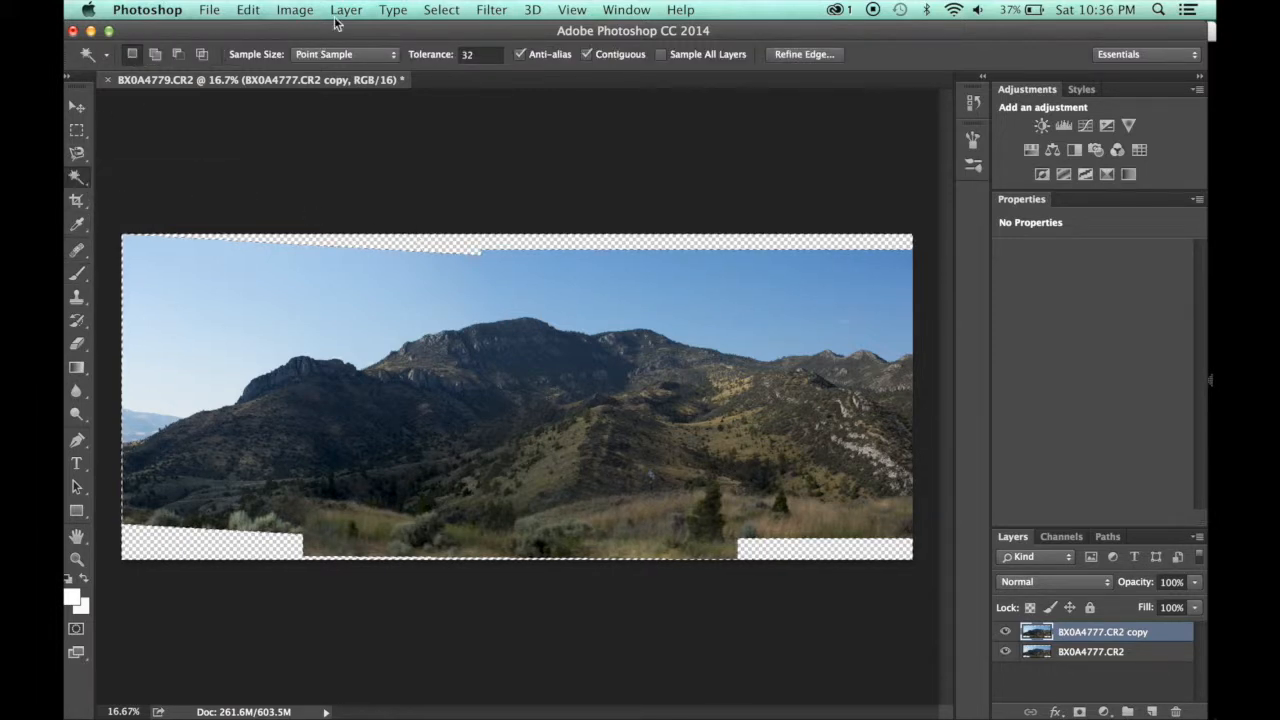
{"action": "left_click", "coordinate": [250, 10]}
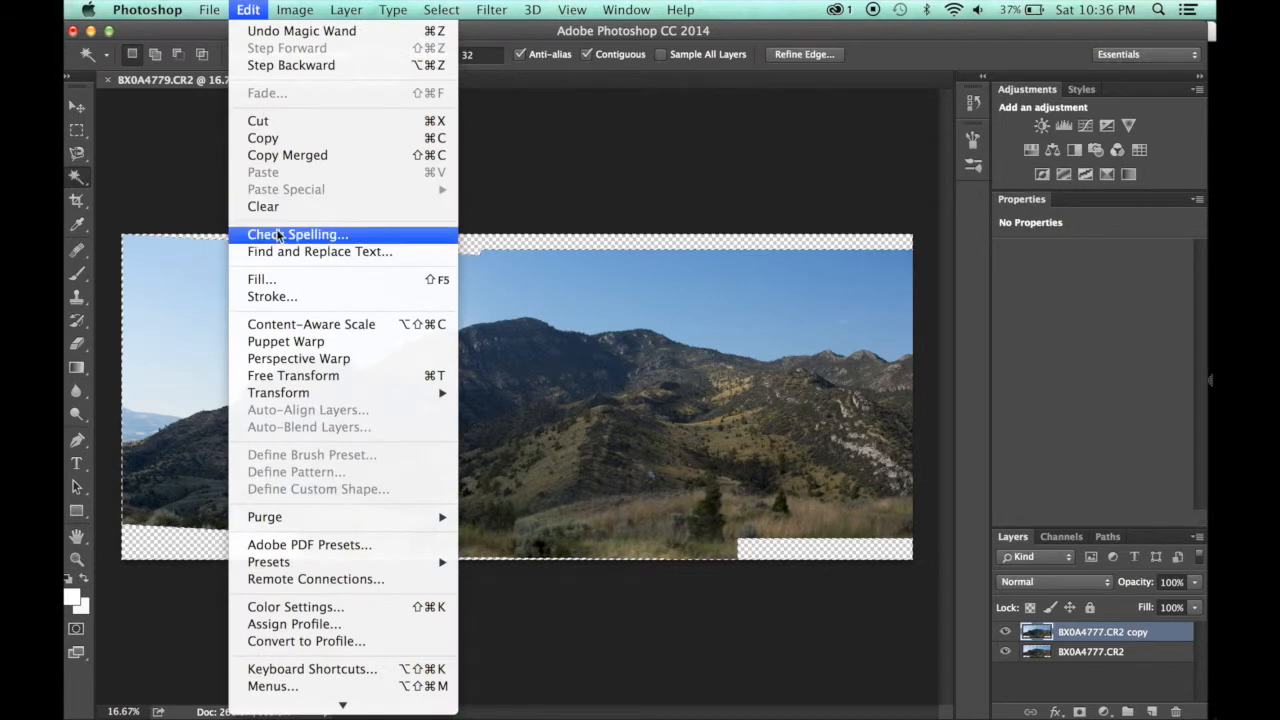
{"action": "left_click", "coordinate": [278, 285]}
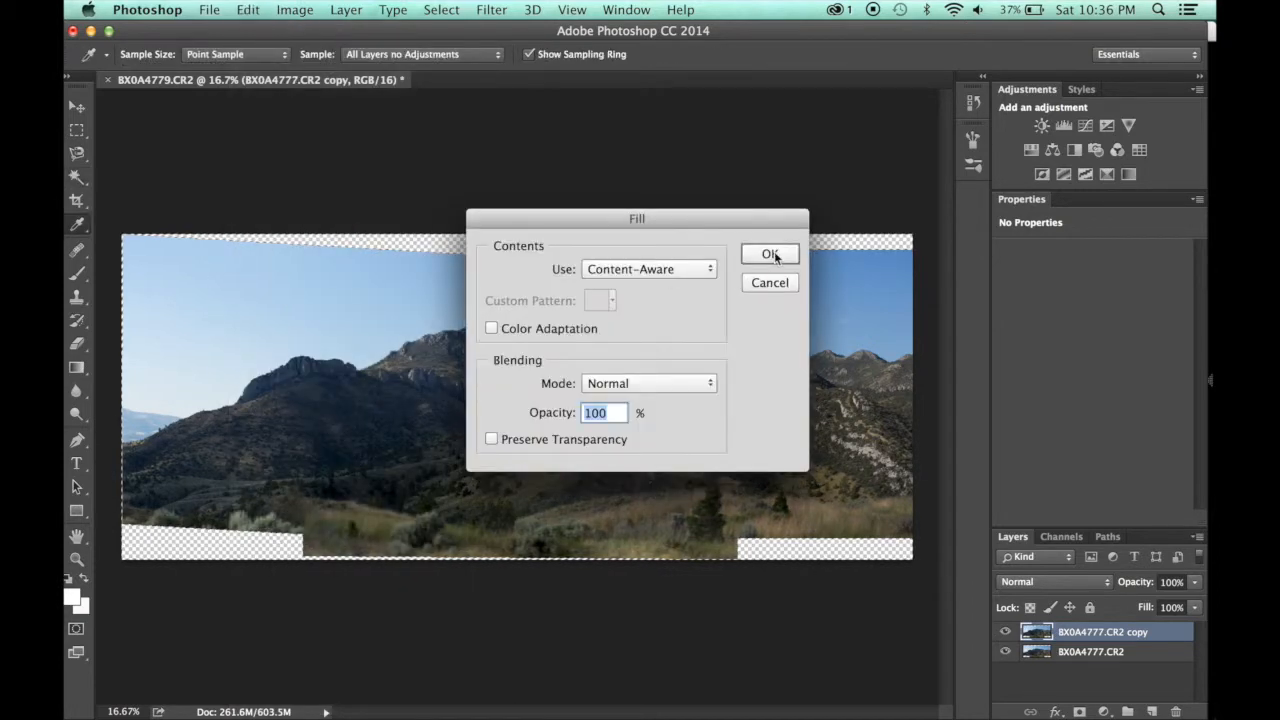
{"action": "left_click", "coordinate": [767, 254]}
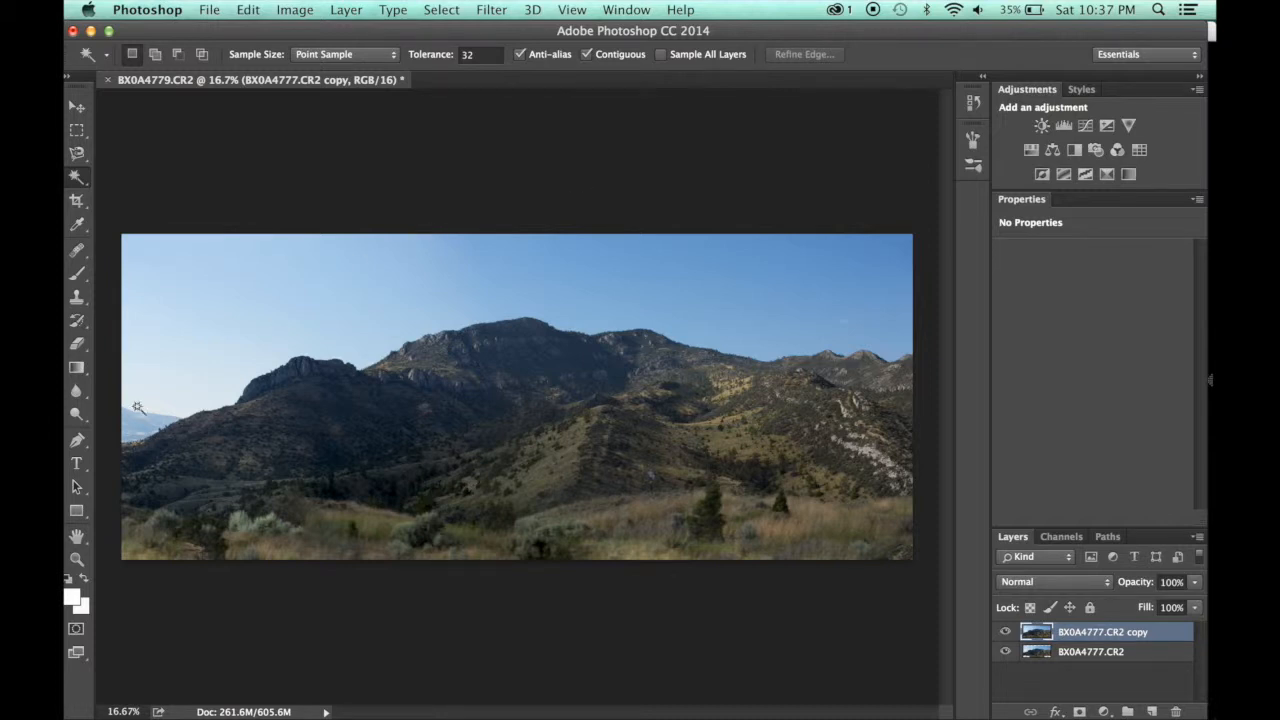
Switch to Lightroom and open the sunset sky photo BX0A5241.CR2 for editing in Photoshop CC 2014
{"action": "mouse_move", "coordinate": [86, 480]}
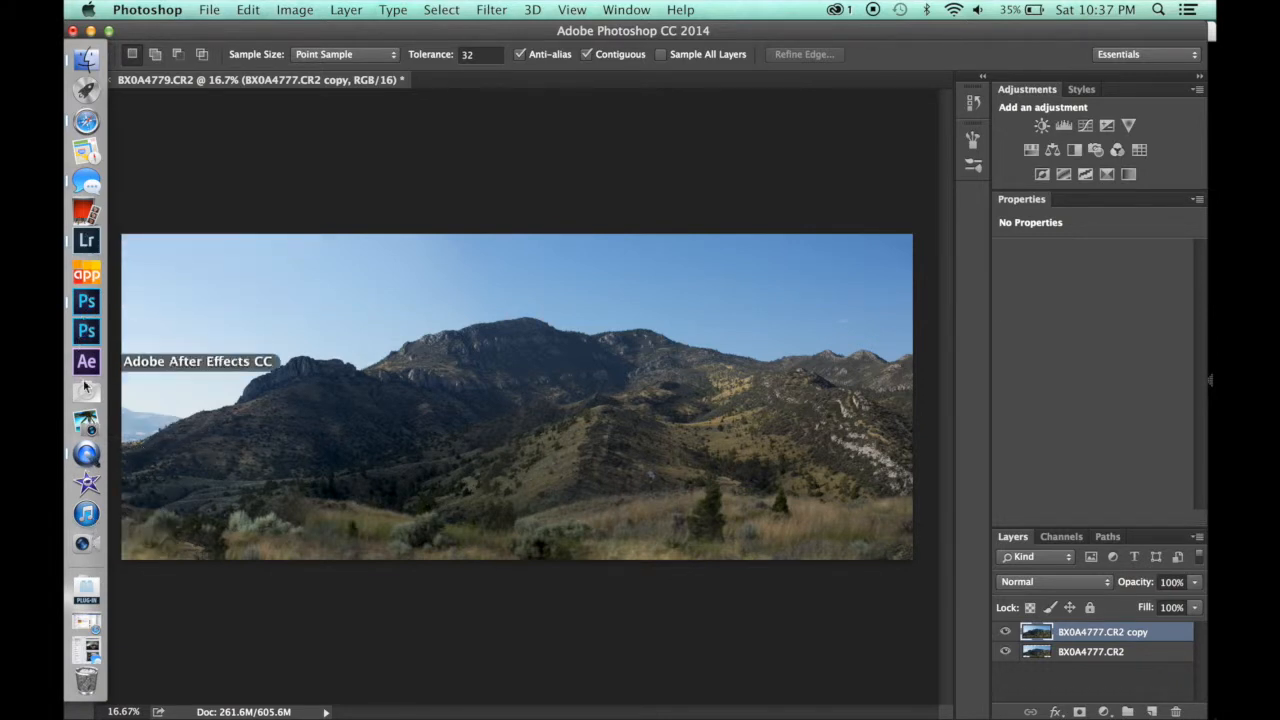
{"action": "left_click", "coordinate": [86, 240]}
{"action": "mouse_move", "coordinate": [525, 717]}
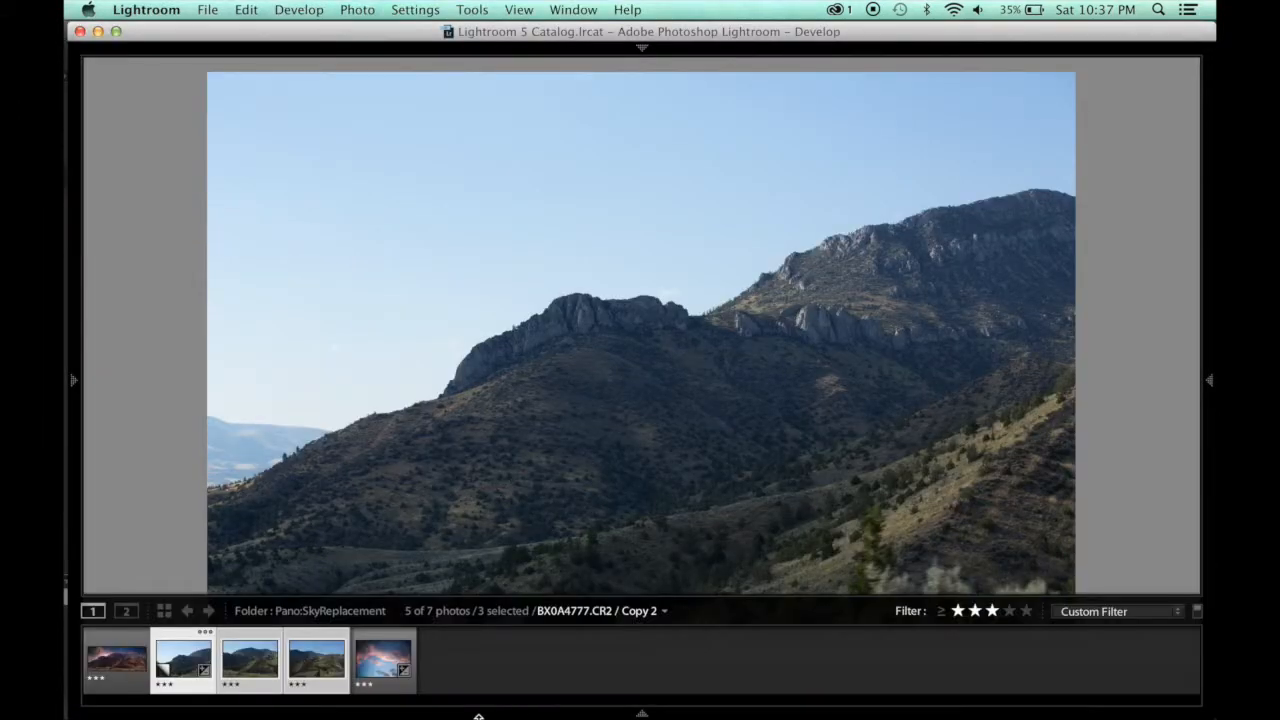
{"action": "left_click", "coordinate": [125, 666]}
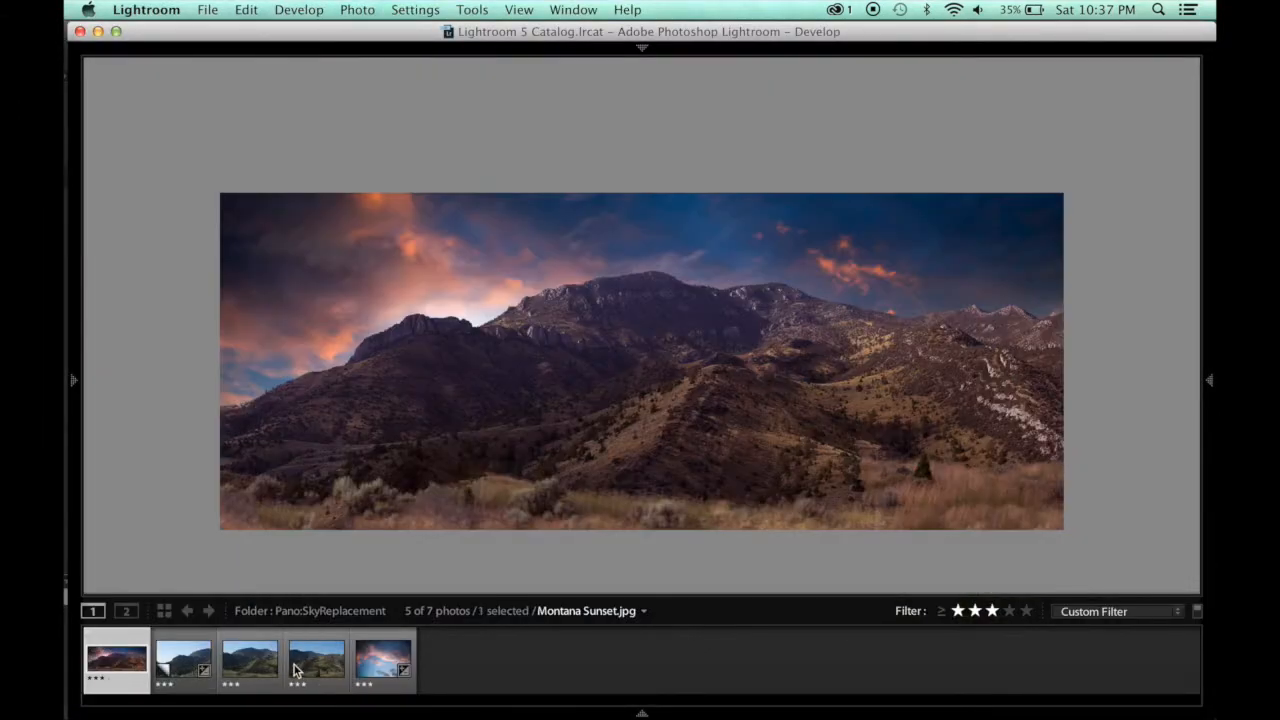
{"action": "left_click", "coordinate": [389, 677]}
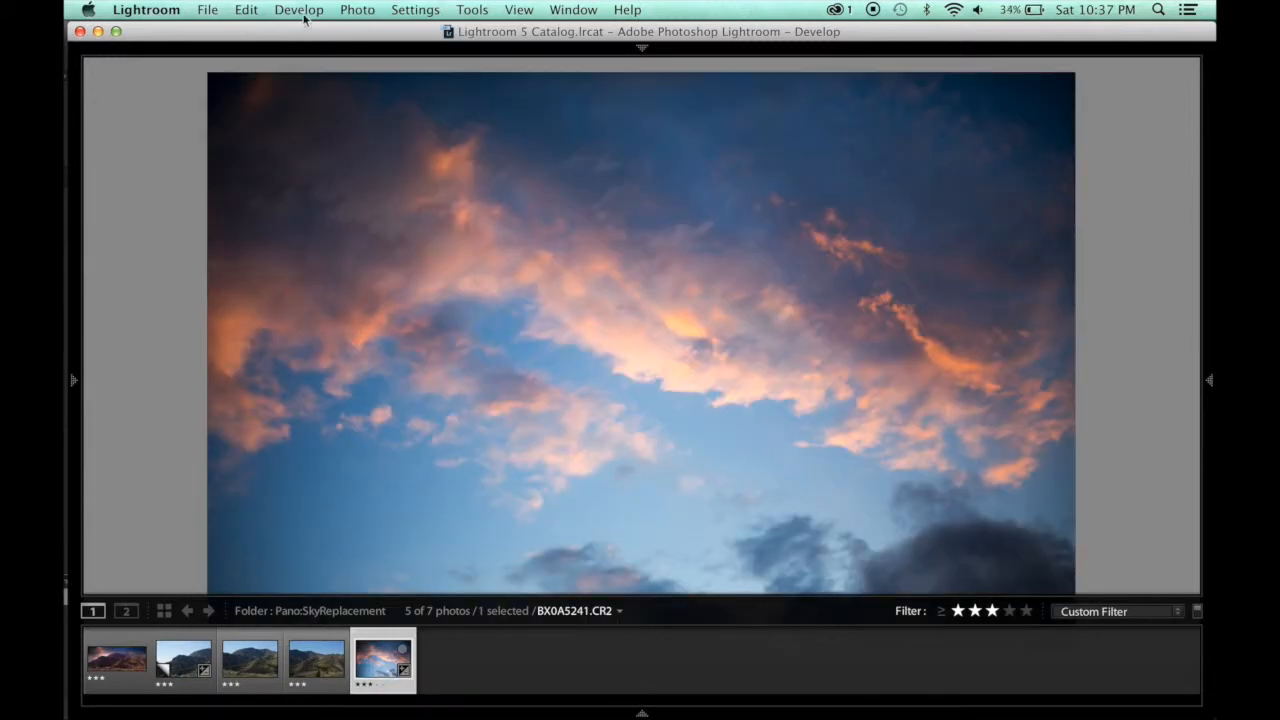
{"action": "left_click", "coordinate": [356, 10]}
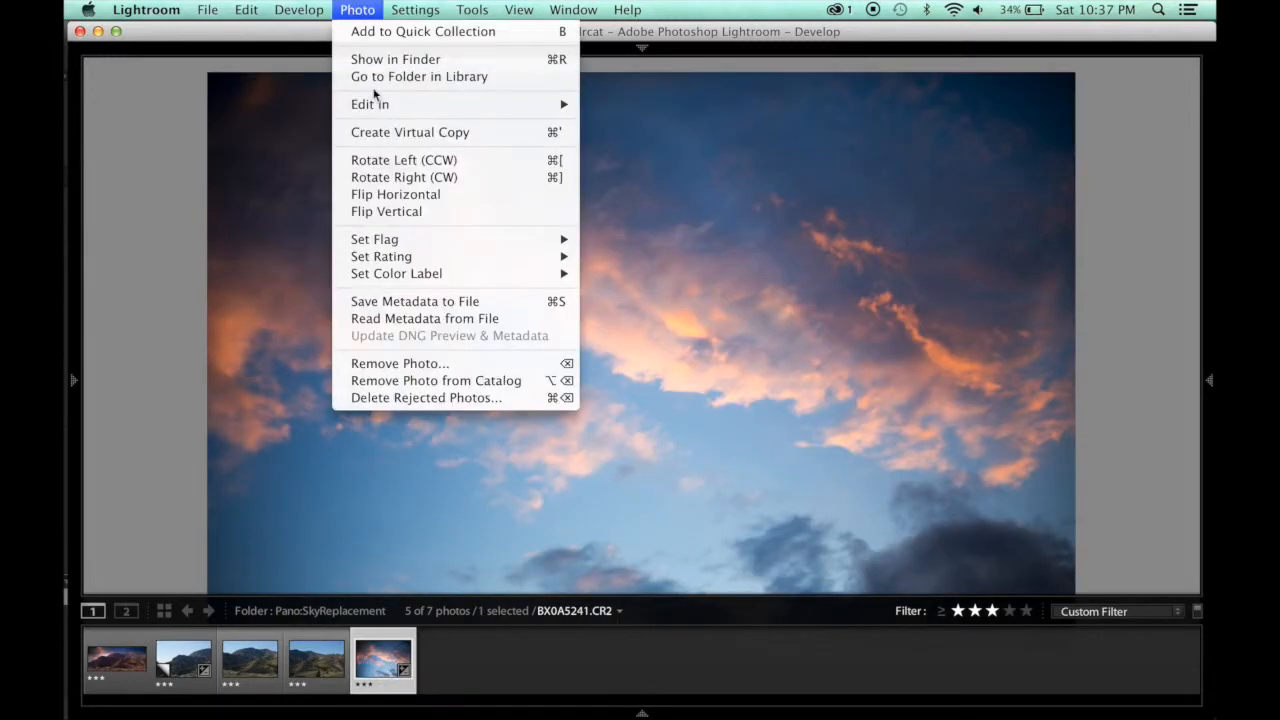
{"action": "mouse_move", "coordinate": [378, 104]}
{"action": "left_click", "coordinate": [675, 104]}
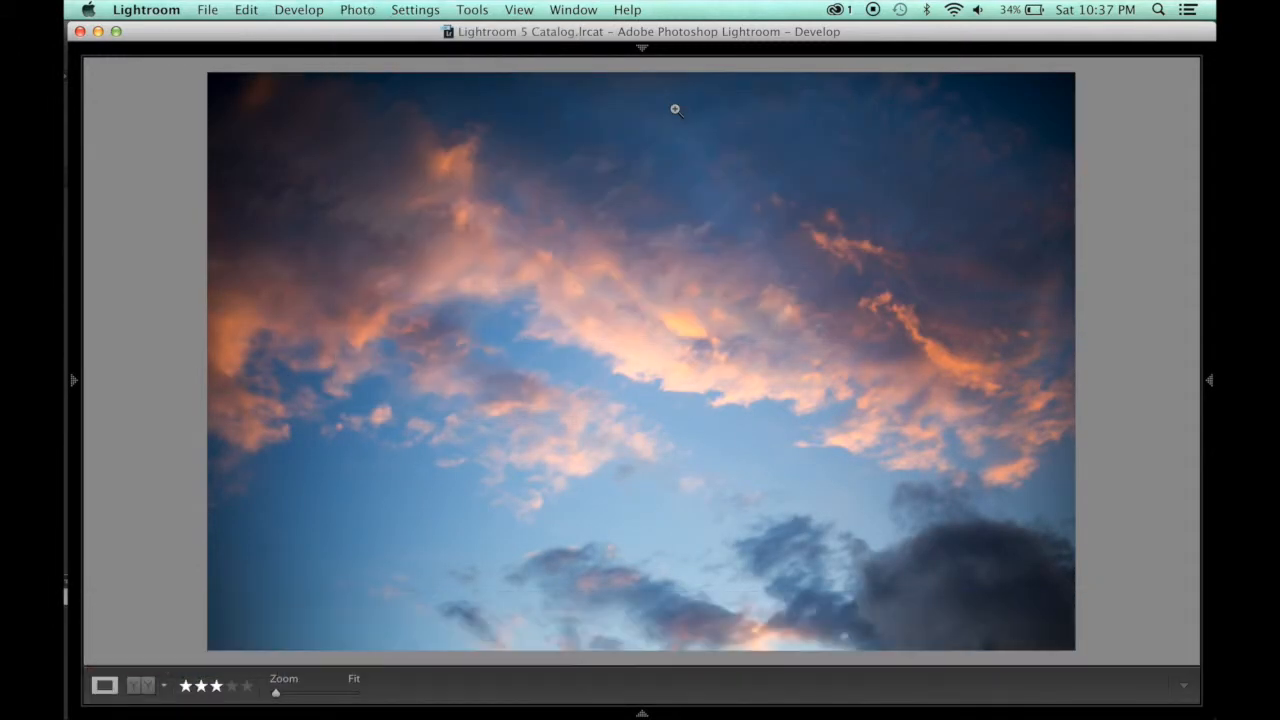
{"action": "mouse_move", "coordinate": [86, 208]}
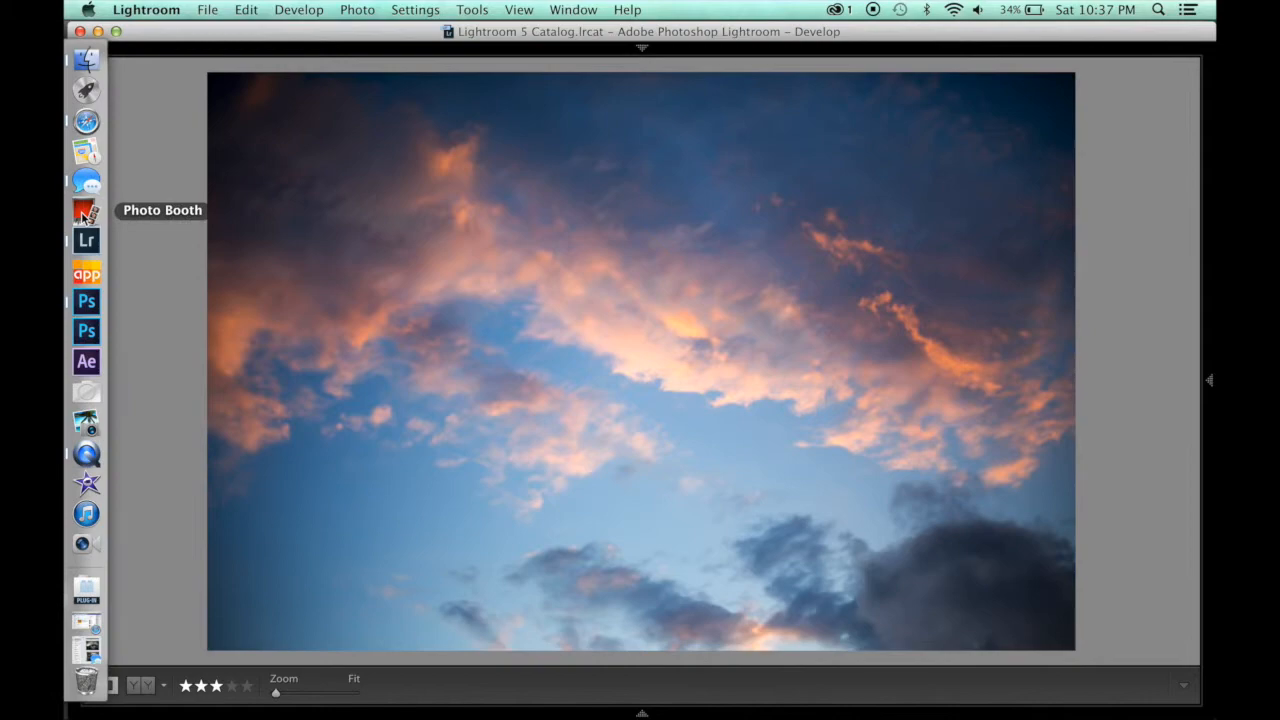
{"action": "left_click", "coordinate": [87, 300]}
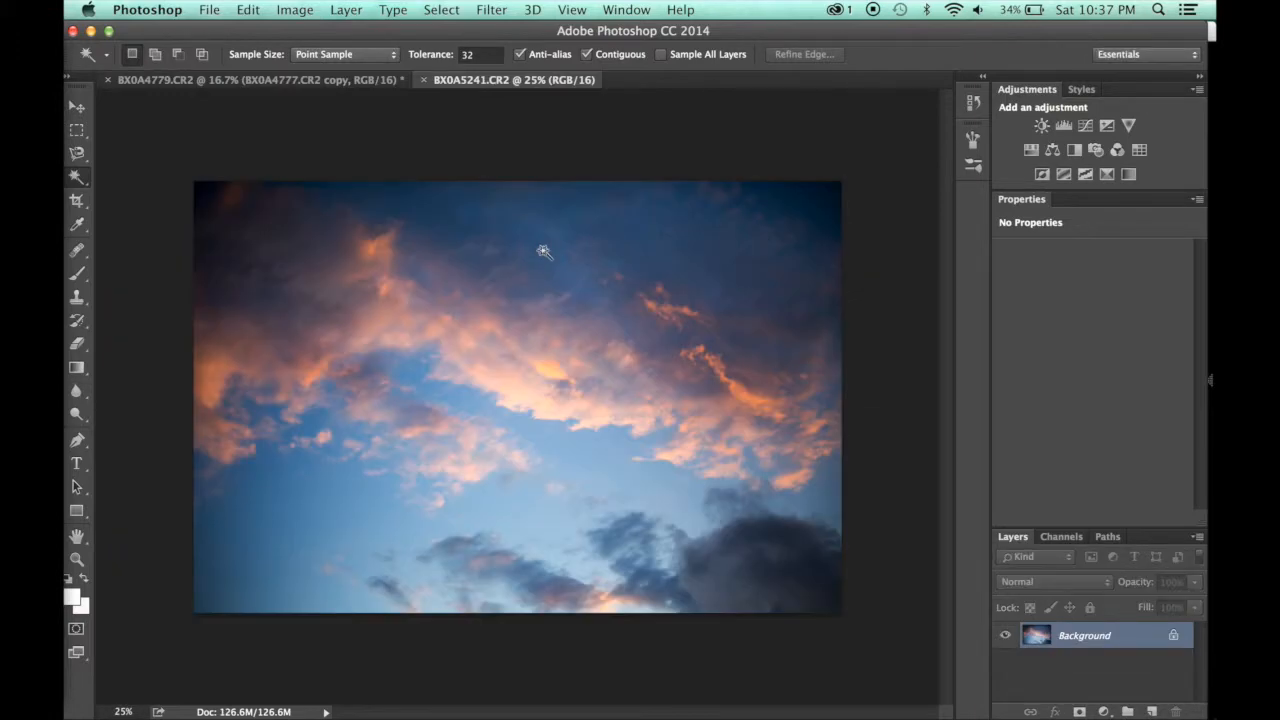
Copy the entire sunset sky photo and paste it as a new layer into the panorama document
{"action": "key", "text": "super+a"}
{"action": "key", "text": "super+c"}
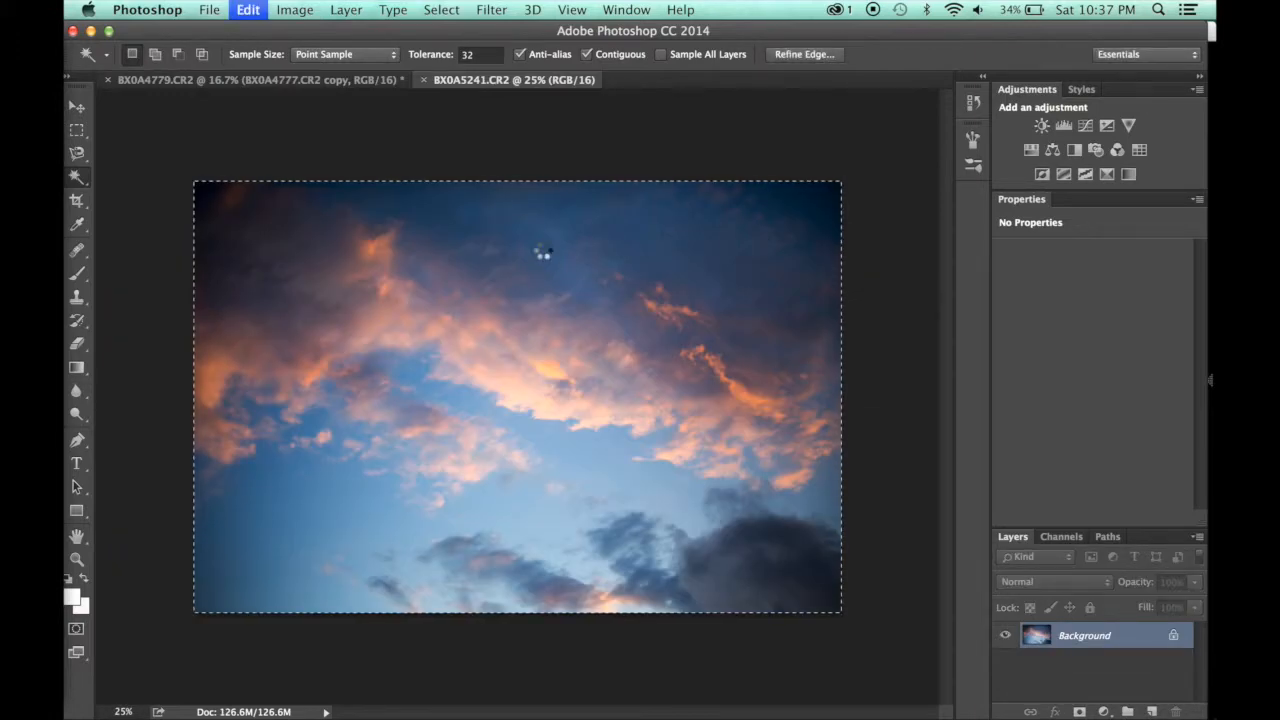
{"action": "left_click", "coordinate": [320, 80]}
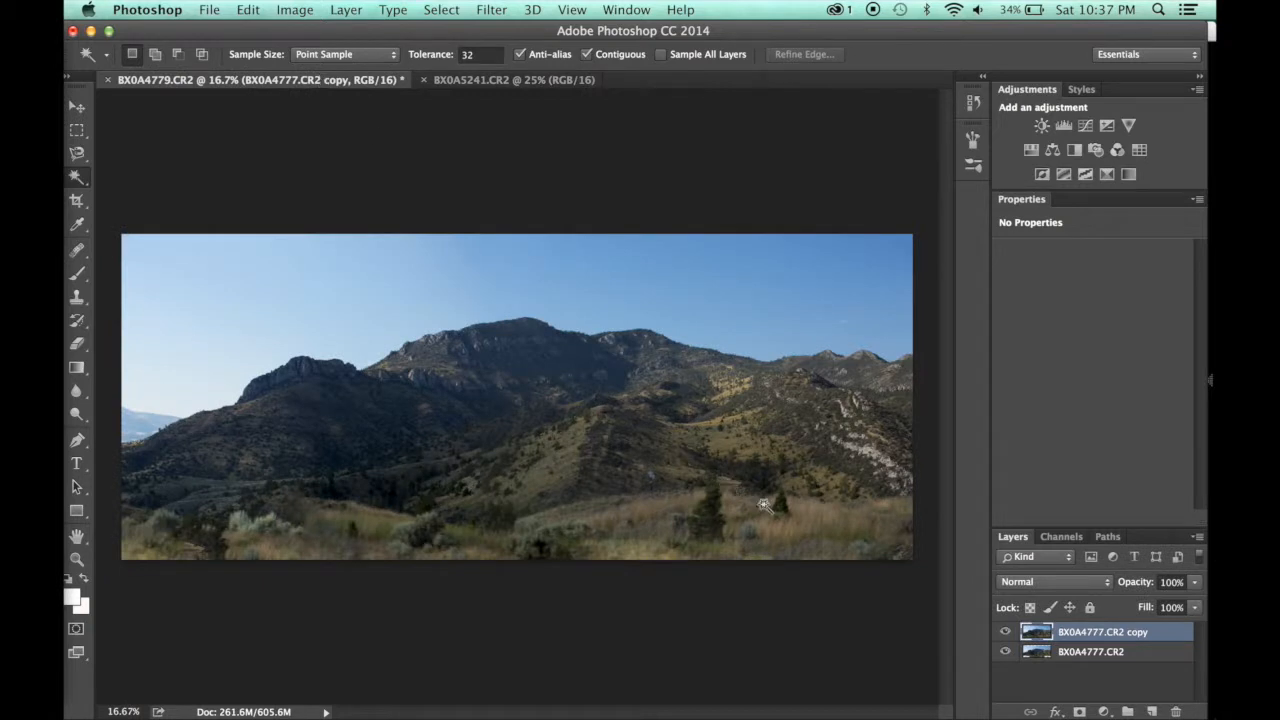
{"action": "key", "text": "super+v"}
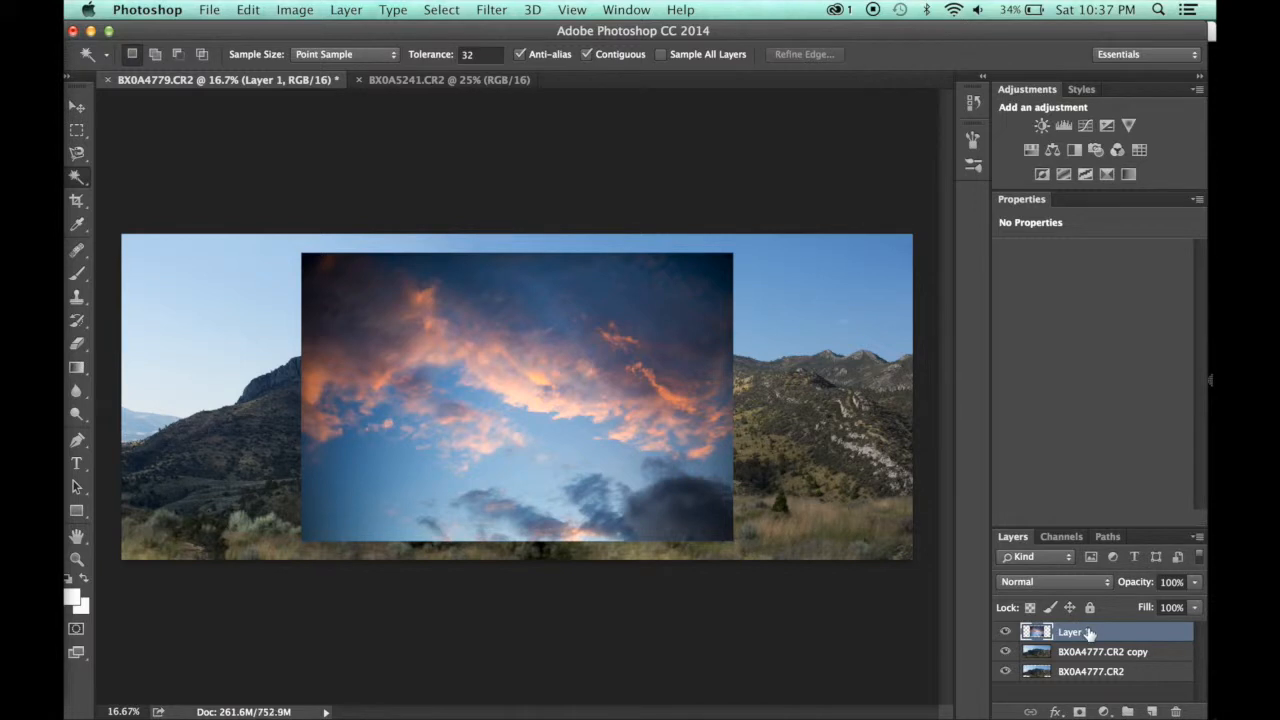
Make the filled panorama copy the active layer and hide the pasted sky layer
{"action": "left_click", "coordinate": [1095, 651]}
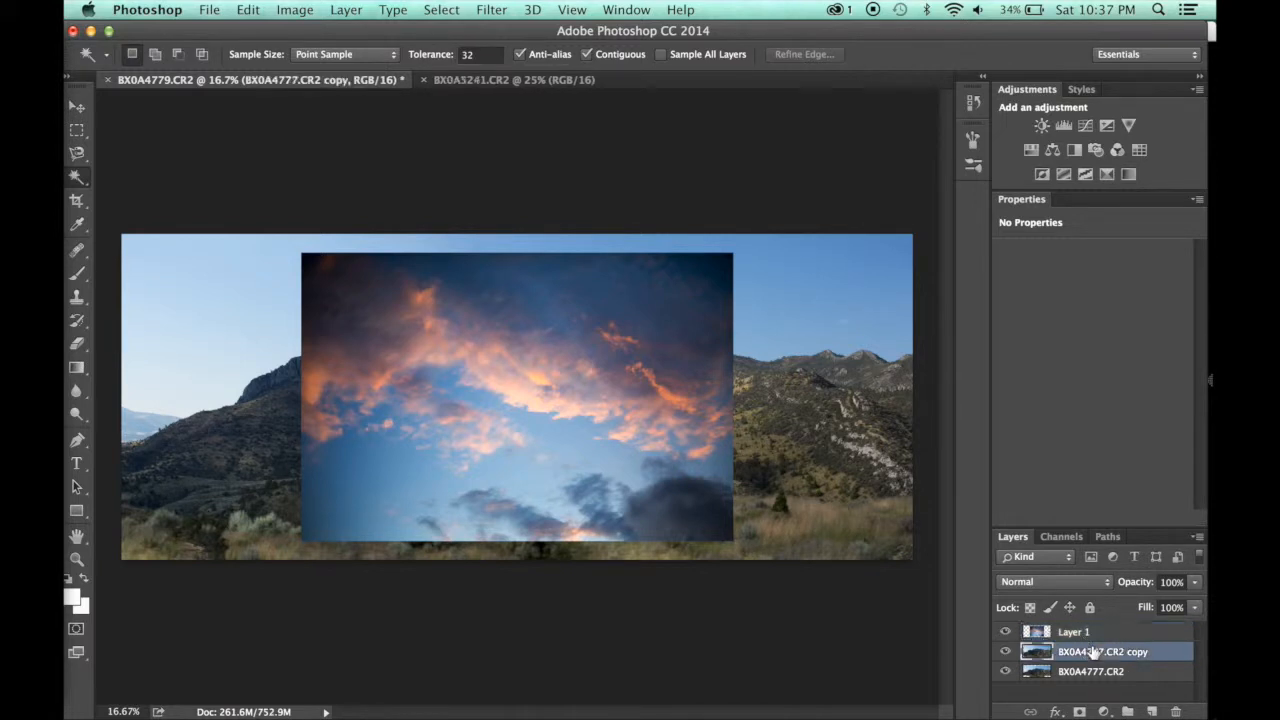
{"action": "left_click", "coordinate": [1005, 631]}
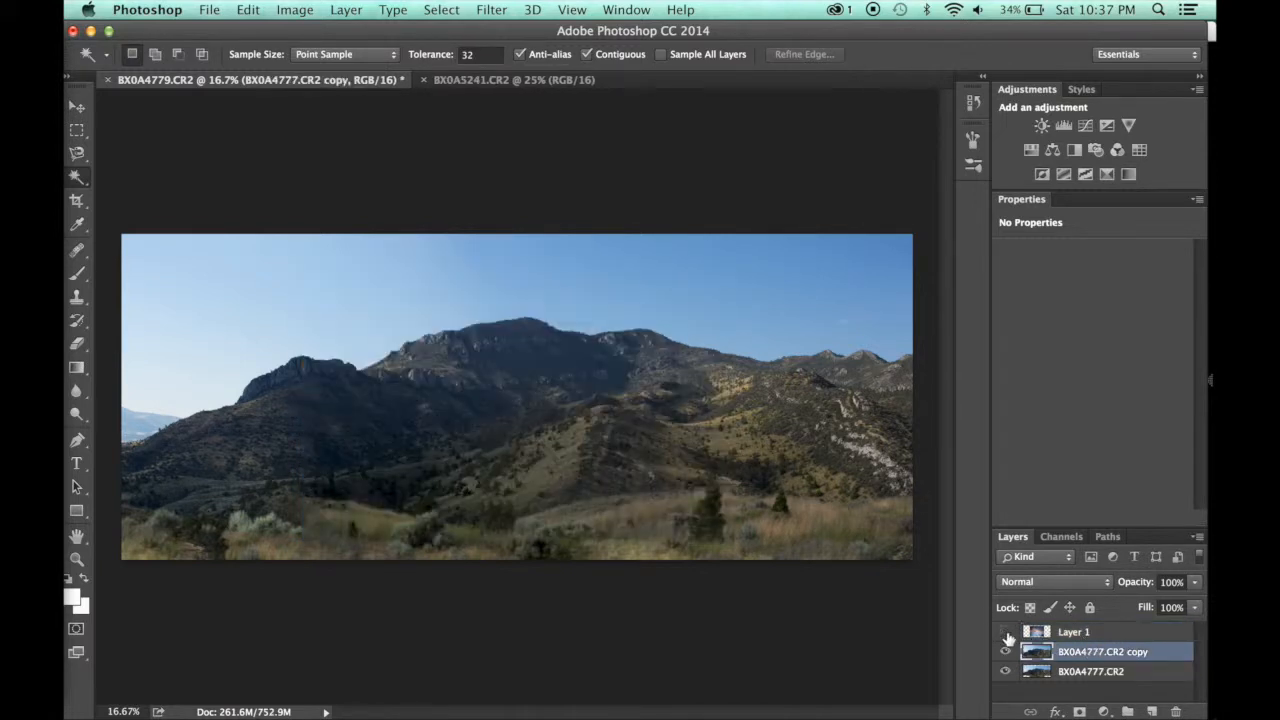
Resize the panorama image to a height of 10 inches, keeping its proportions and the 240 pixels/inch resolution
{"action": "left_click", "coordinate": [295, 9]}
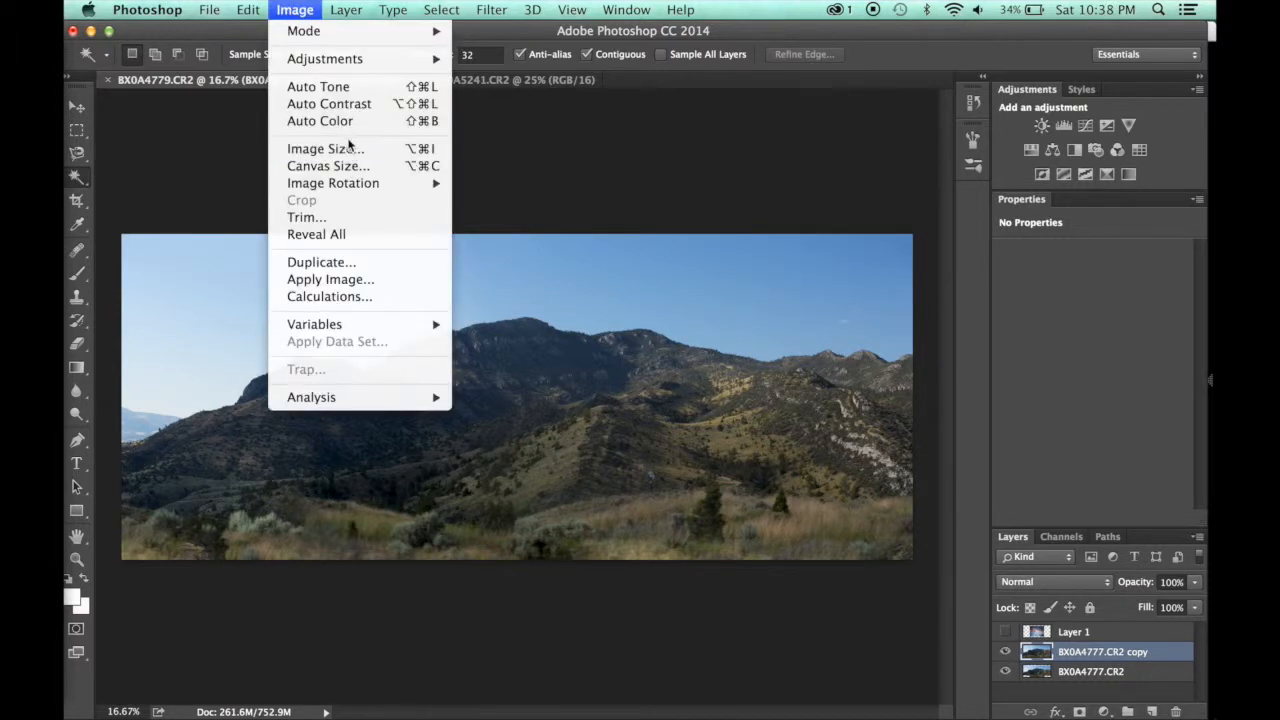
{"action": "left_click", "coordinate": [348, 147]}
{"action": "key", "text": "Tab"}
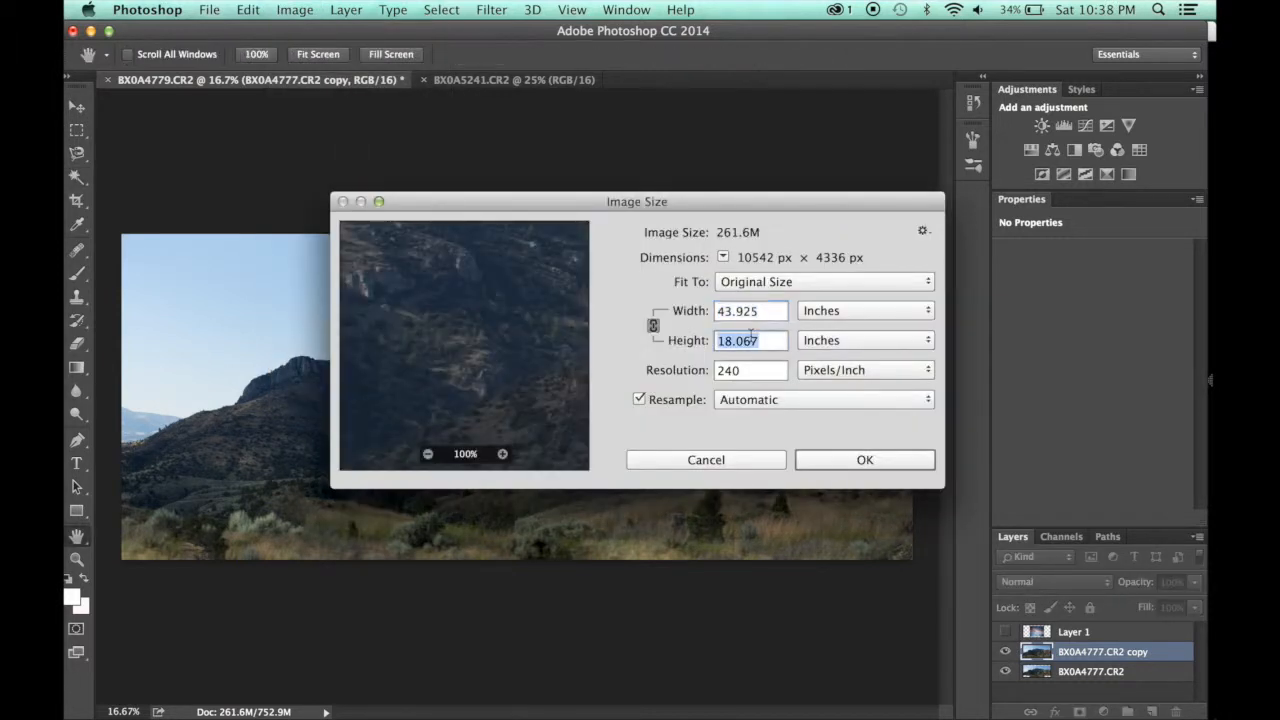
{"action": "type", "text": "10"}
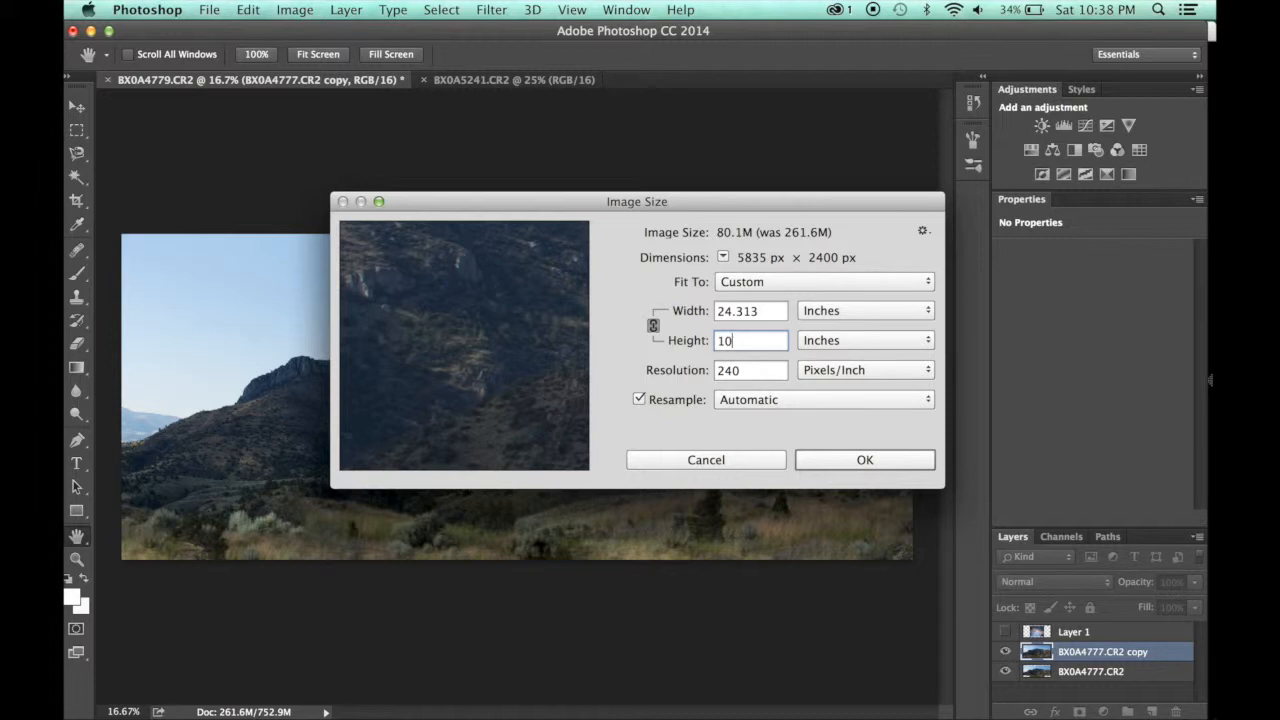
{"action": "left_click", "coordinate": [863, 458]}
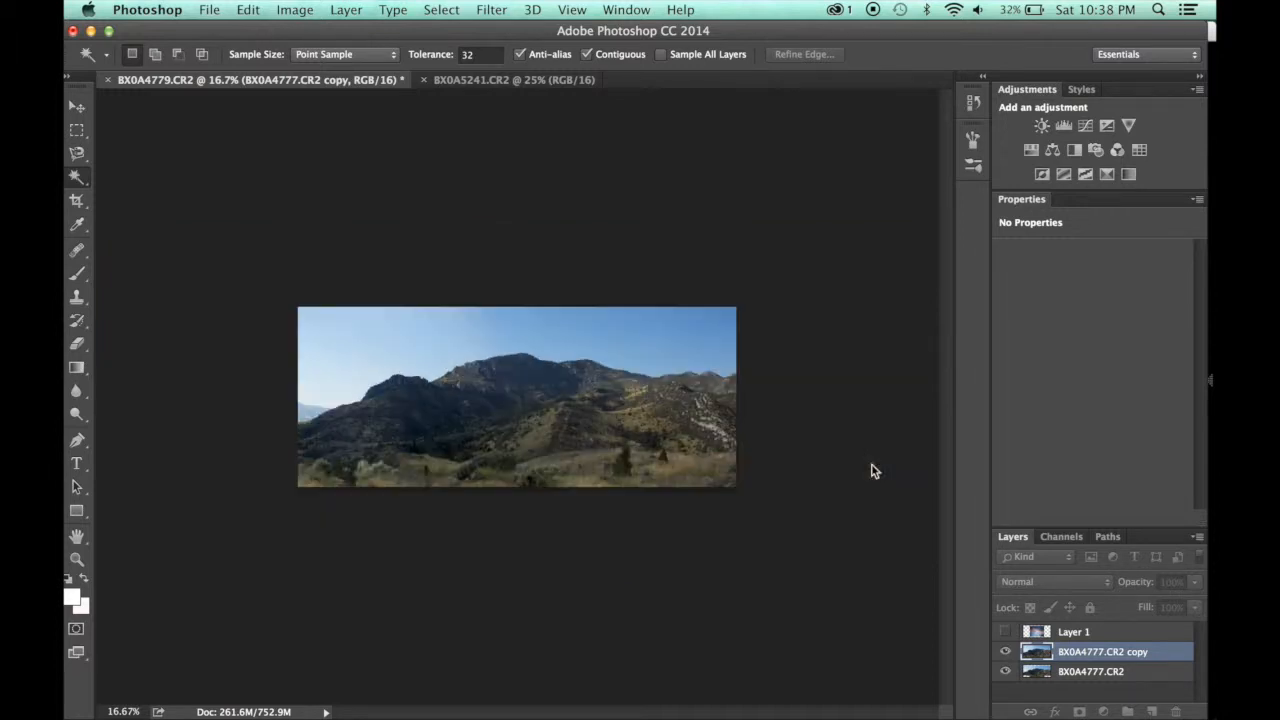
Replace the sky layer with a fresh paste of the sunset photo, placed directly beneath the BX0A4777.CR2 copy layer
{"action": "left_click", "coordinate": [1005, 632]}
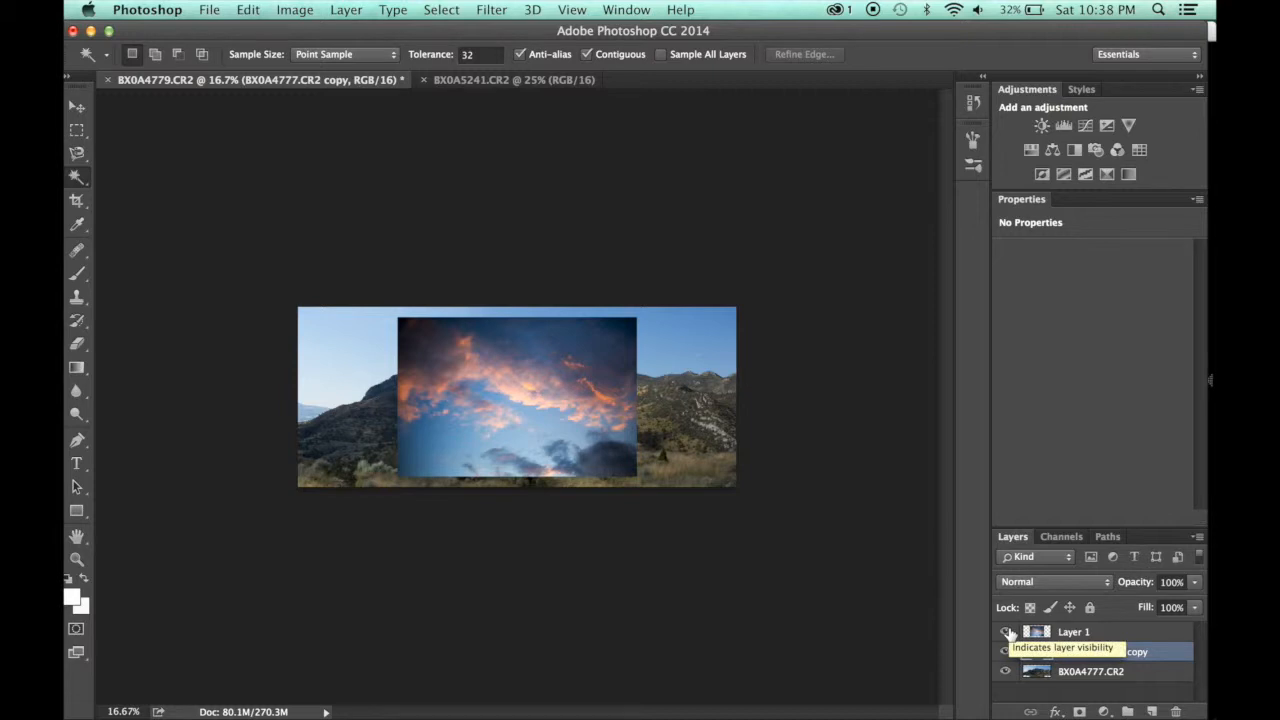
{"action": "left_click", "coordinate": [1068, 632]}
{"action": "key", "text": "Delete"}
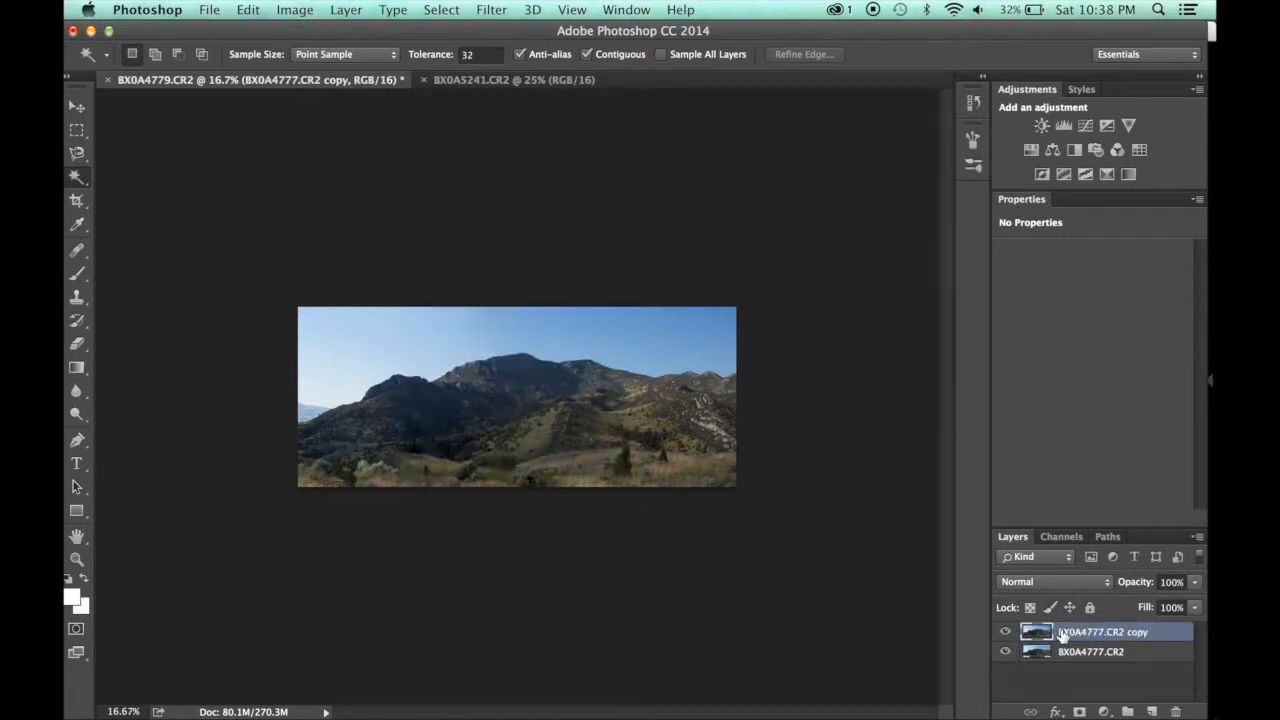
{"action": "key", "text": "super+z"}
{"action": "left_click_drag", "start_coordinate": [1085, 633], "coordinate": [1086, 655]}
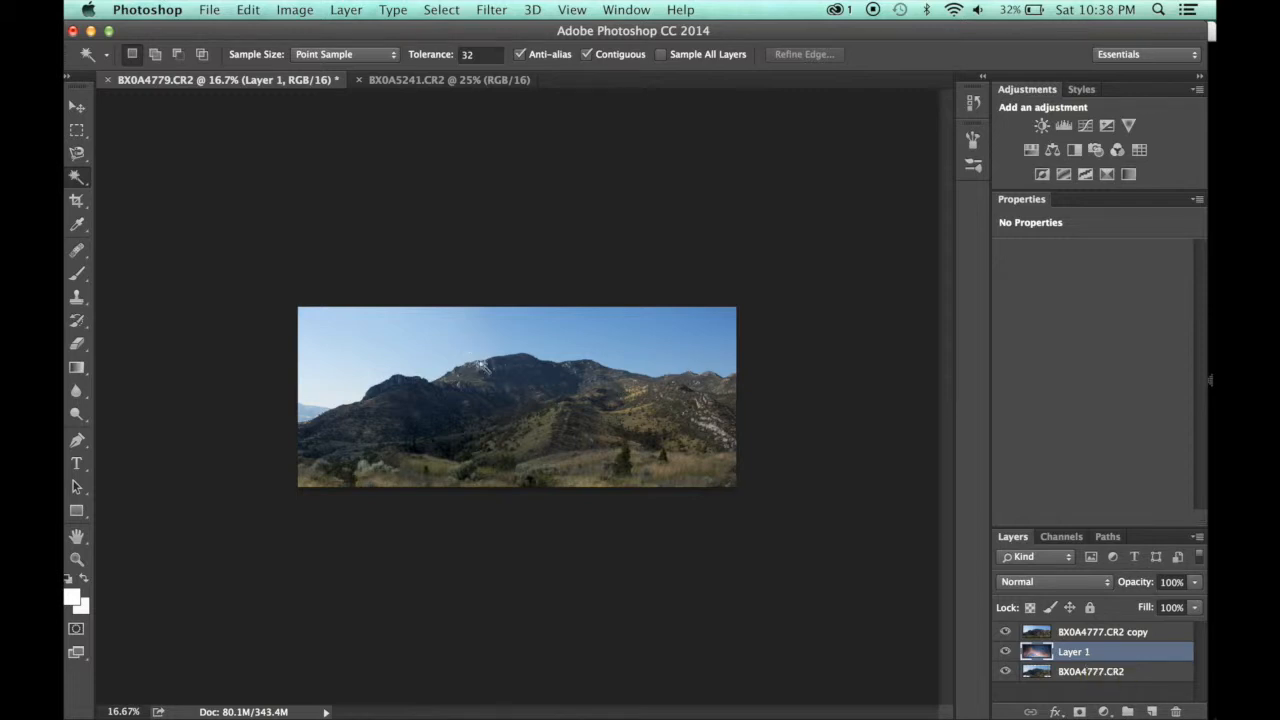
Switch to the Quick Selection tool and enlarge its brush to size 200
{"action": "key", "text": "super+equal"}
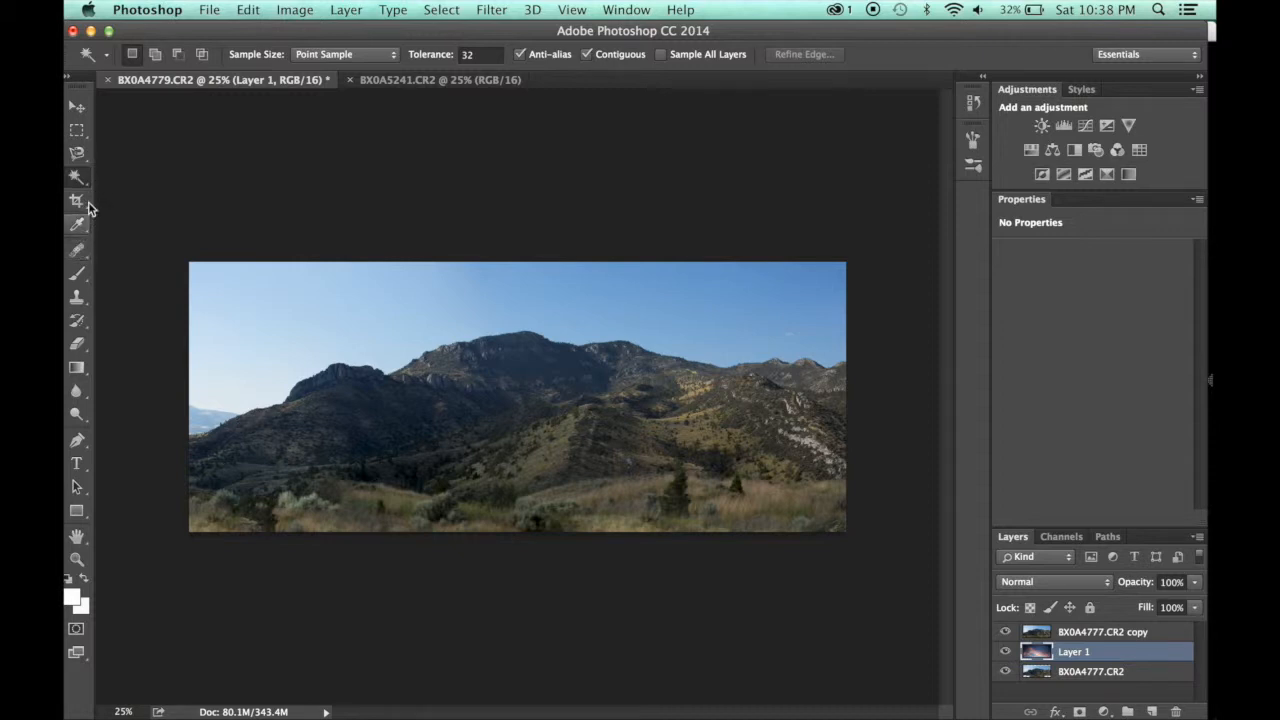
{"action": "left_click", "coordinate": [80, 156]}
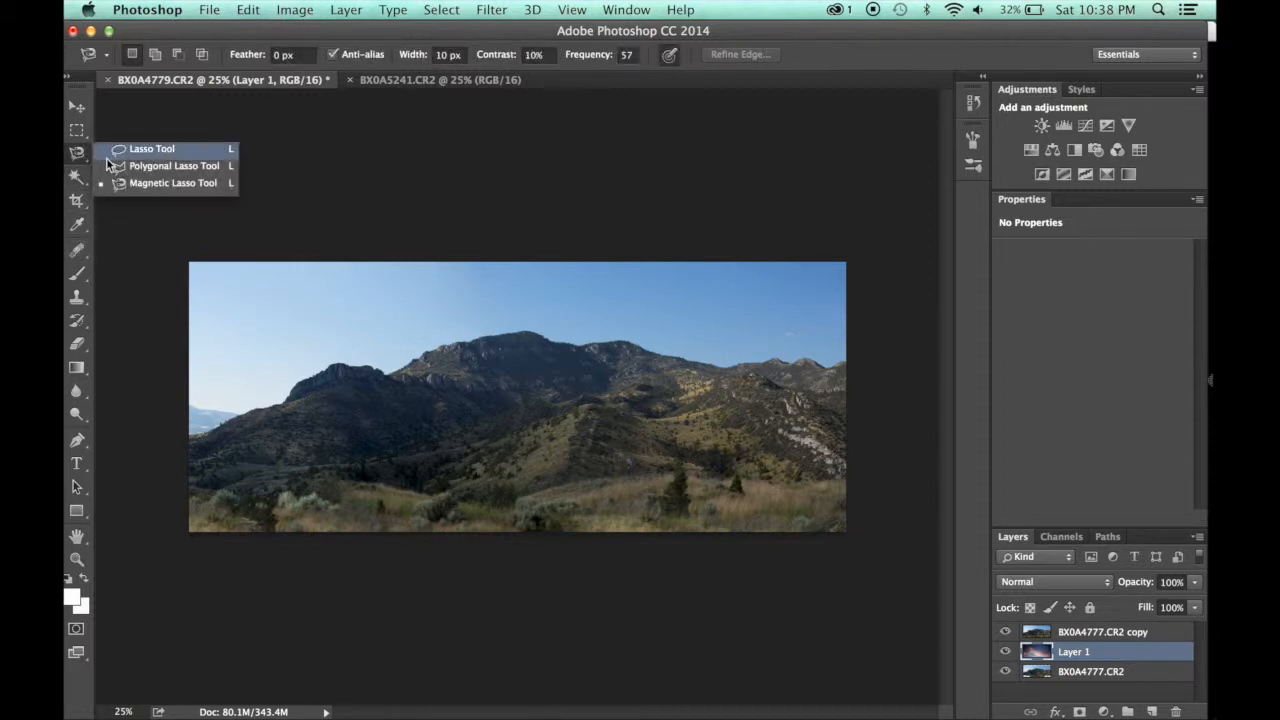
{"action": "left_click", "coordinate": [73, 180]}
{"action": "left_click", "coordinate": [73, 180]}
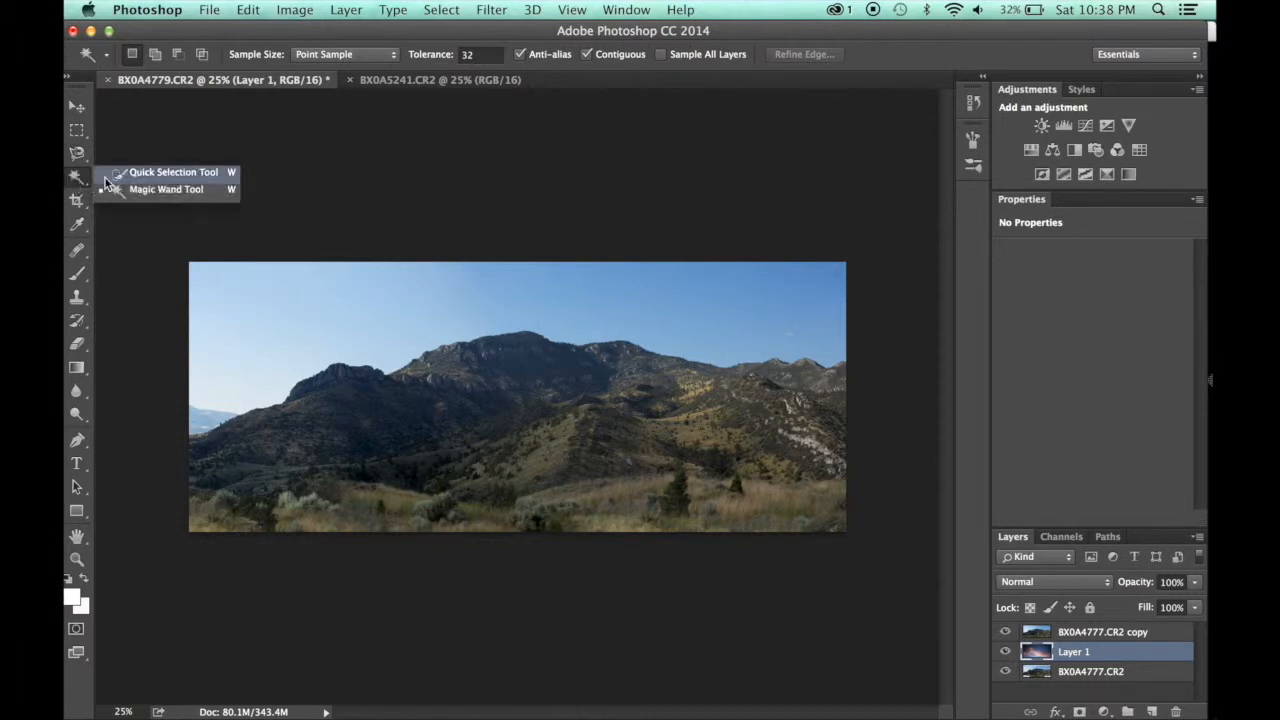
{"action": "left_click", "coordinate": [120, 170]}
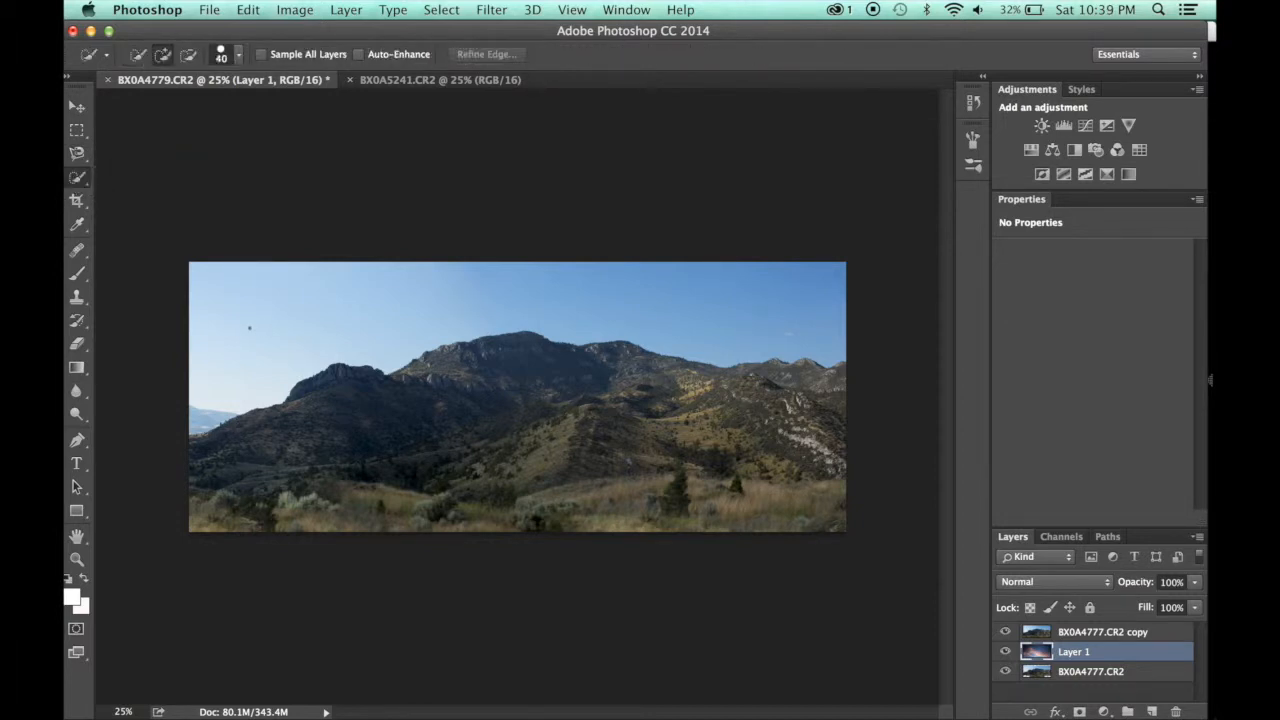
{"action": "key", "text": "bracketright"}
{"action": "key", "text": "bracketright"}
{"action": "key", "text": "bracketright"}
{"action": "key", "text": "bracketright"}
{"action": "key", "text": "bracketright"}
{"action": "mouse_move", "coordinate": [562, 274]}
{"action": "left_mouse_down"}
{"action": "mouse_move", "coordinate": [685, 305]}
{"action": "mouse_move", "coordinate": [820, 307]}
{"action": "left_mouse_up"}
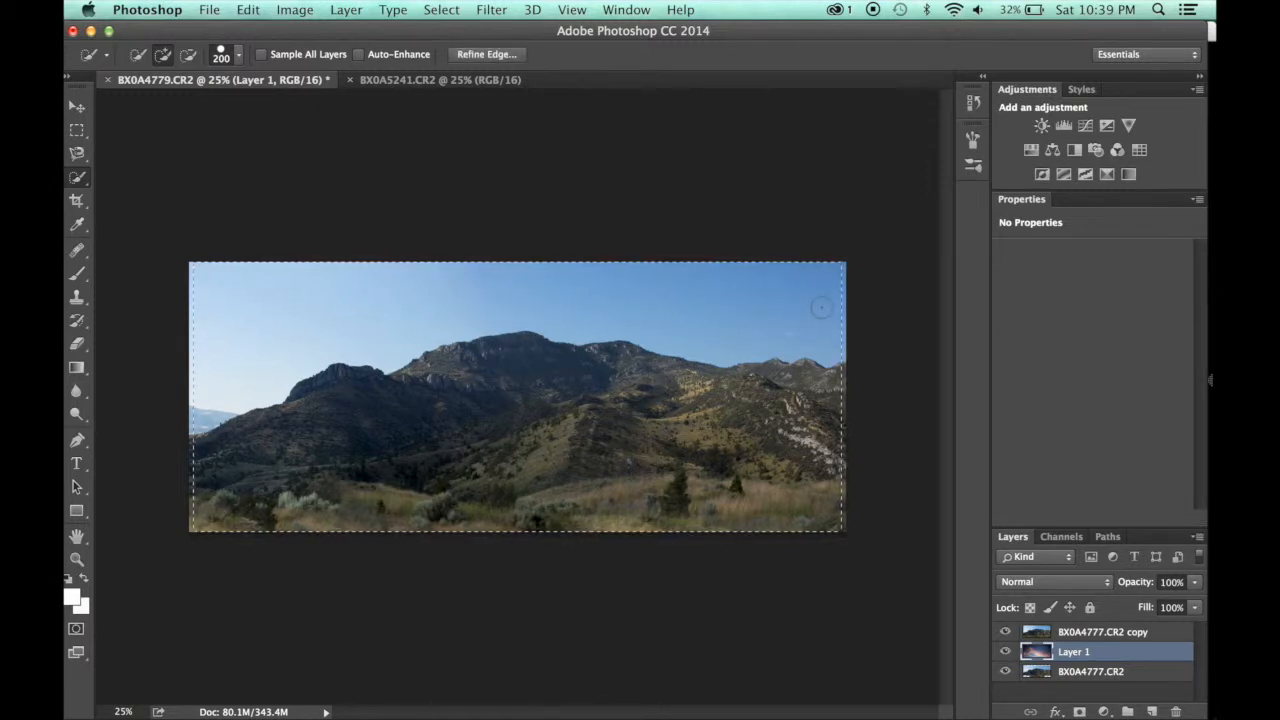
{"action": "key", "text": "super+d"}
{"action": "mouse_move", "coordinate": [244, 317]}
{"action": "left_mouse_down"}
{"action": "mouse_move", "coordinate": [340, 323]}
{"action": "mouse_move", "coordinate": [451, 294]}
{"action": "left_mouse_up"}
{"action": "key", "text": "super+d"}
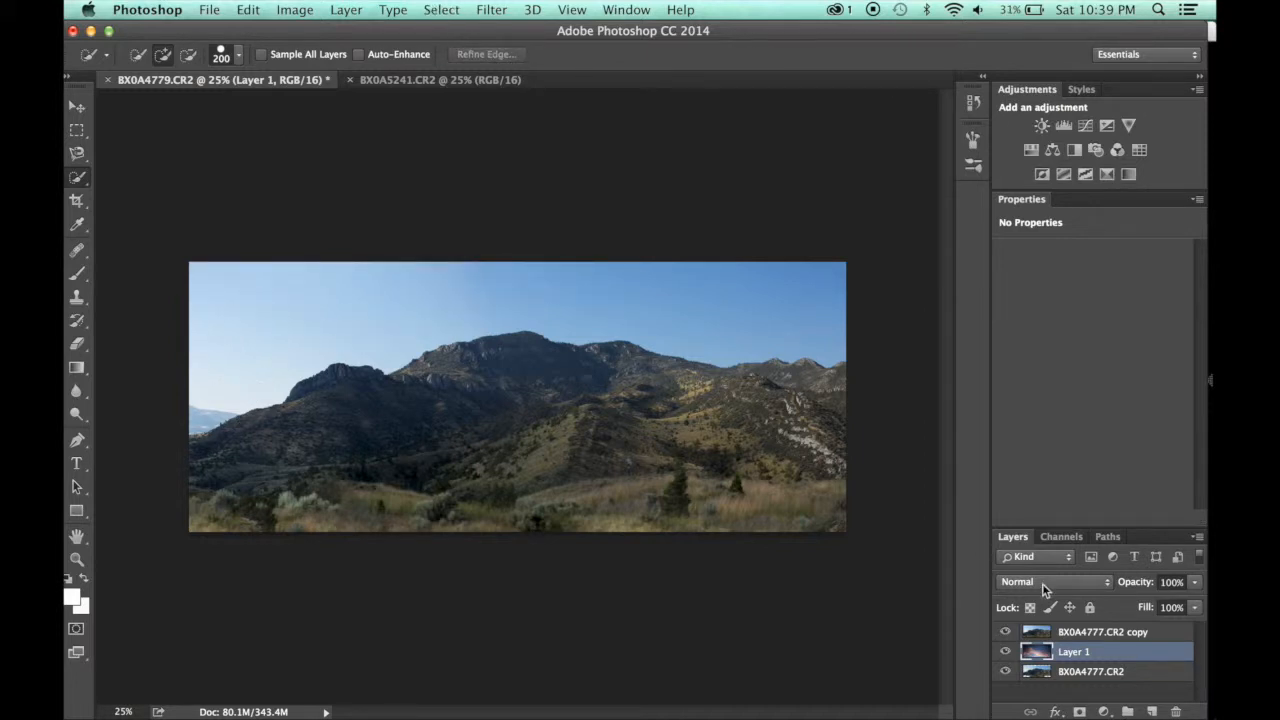
Select the whole blue sky above the mountains on the BX0A4777.CR2 copy layer with Quick Selection
{"action": "left_click", "coordinate": [1083, 633]}
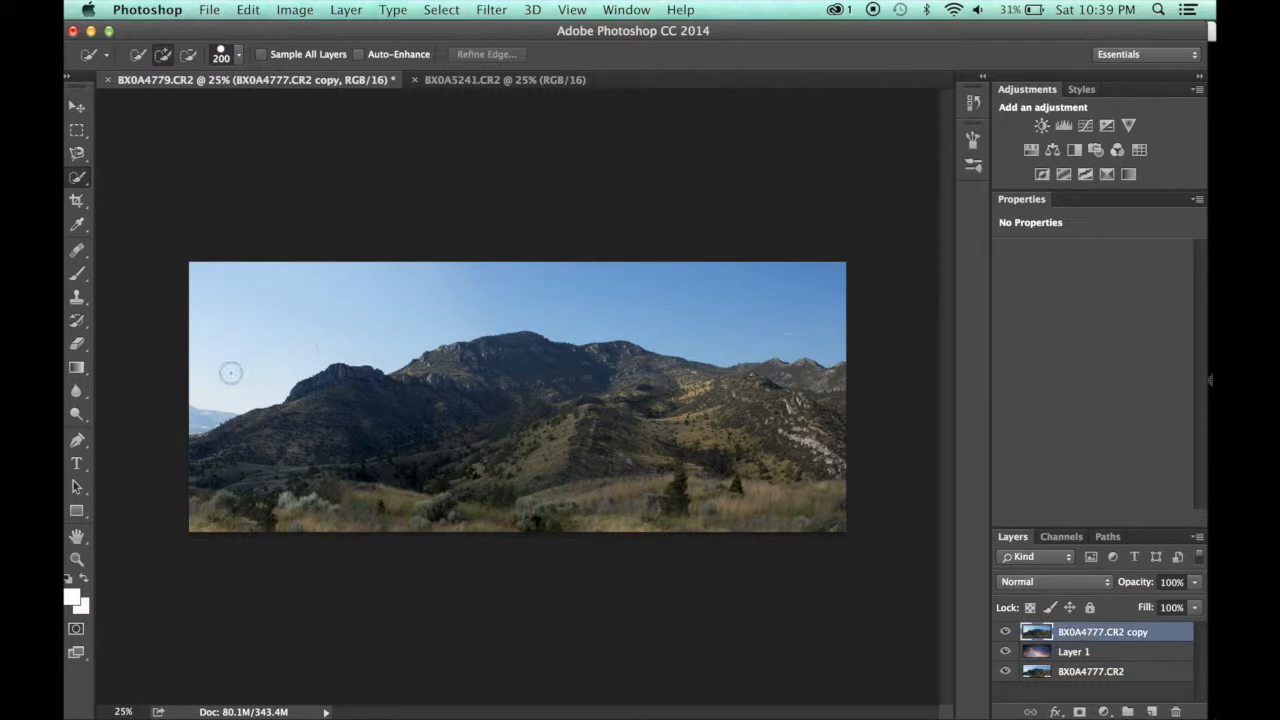
{"action": "left_click", "coordinate": [208, 406]}
{"action": "mouse_move", "coordinate": [223, 381]}
{"action": "left_mouse_down"}
{"action": "mouse_move", "coordinate": [323, 286]}
{"action": "mouse_move", "coordinate": [386, 273]}
{"action": "mouse_move", "coordinate": [738, 287]}
{"action": "left_mouse_up"}
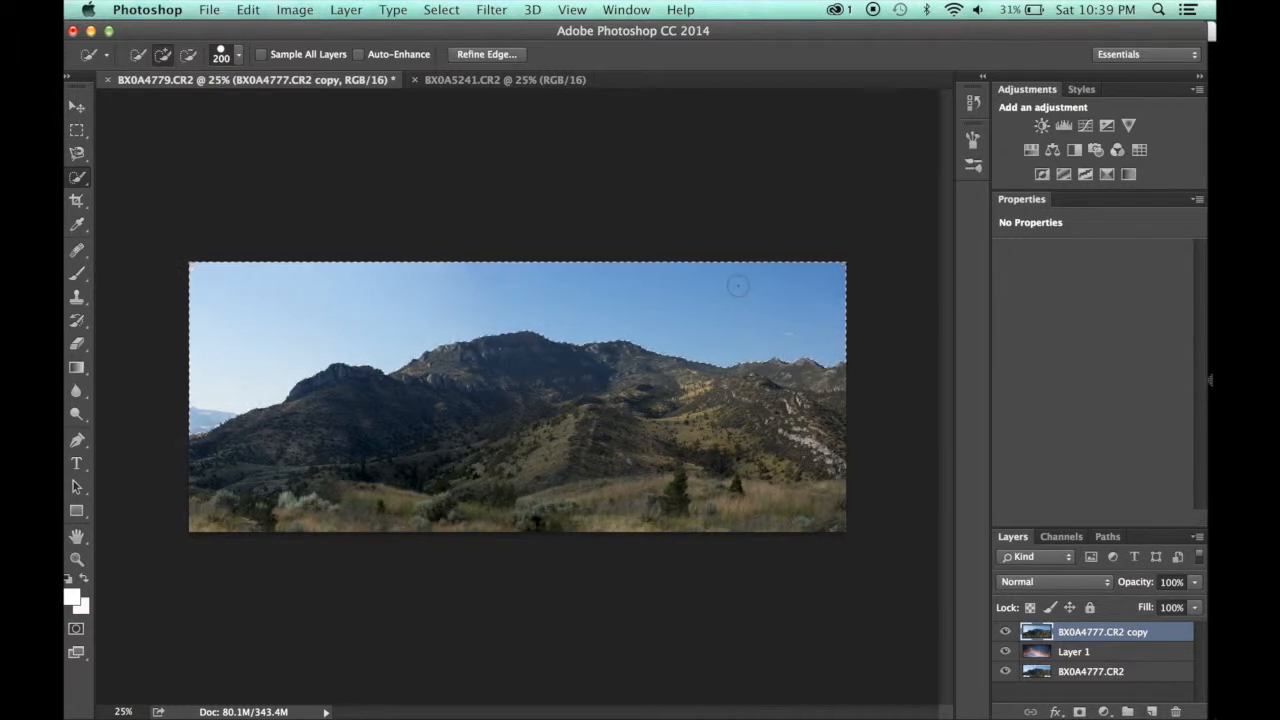
Refine the sky selection's edge with Smart Radius and a 1.2 px feather, and delete the selected blue sky
{"action": "left_click", "coordinate": [437, 11]}
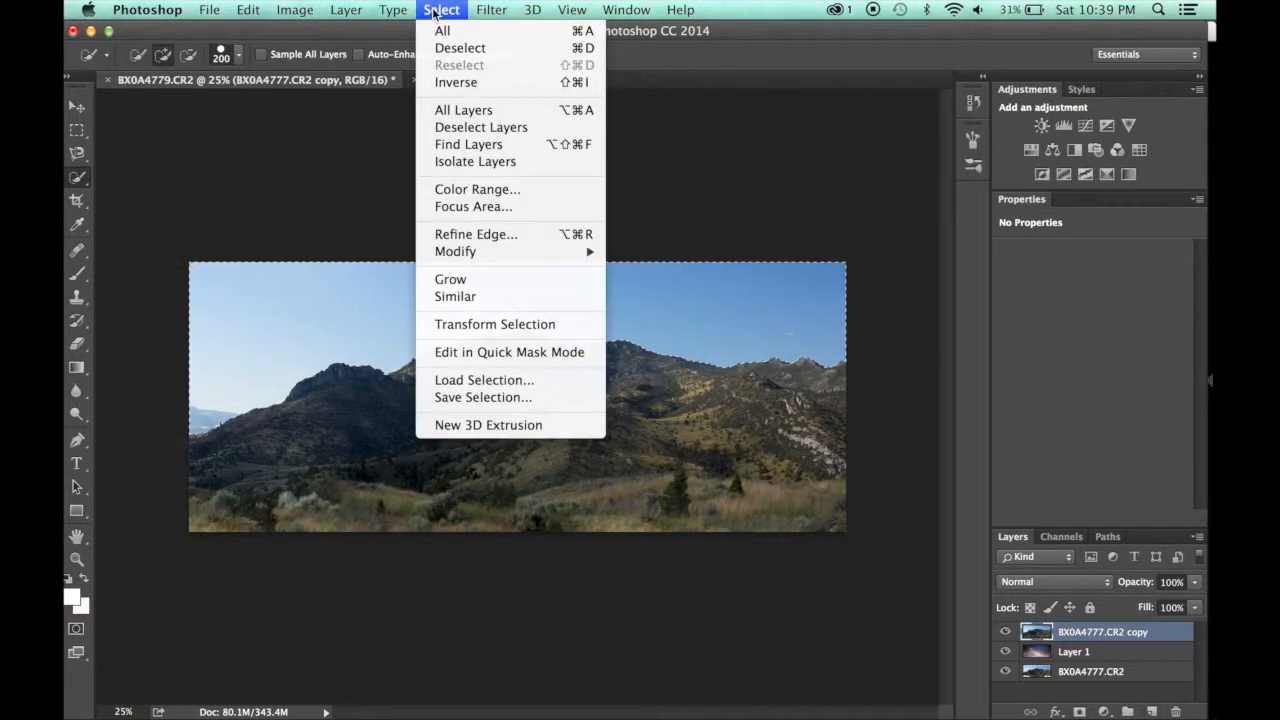
{"action": "left_click", "coordinate": [489, 235]}
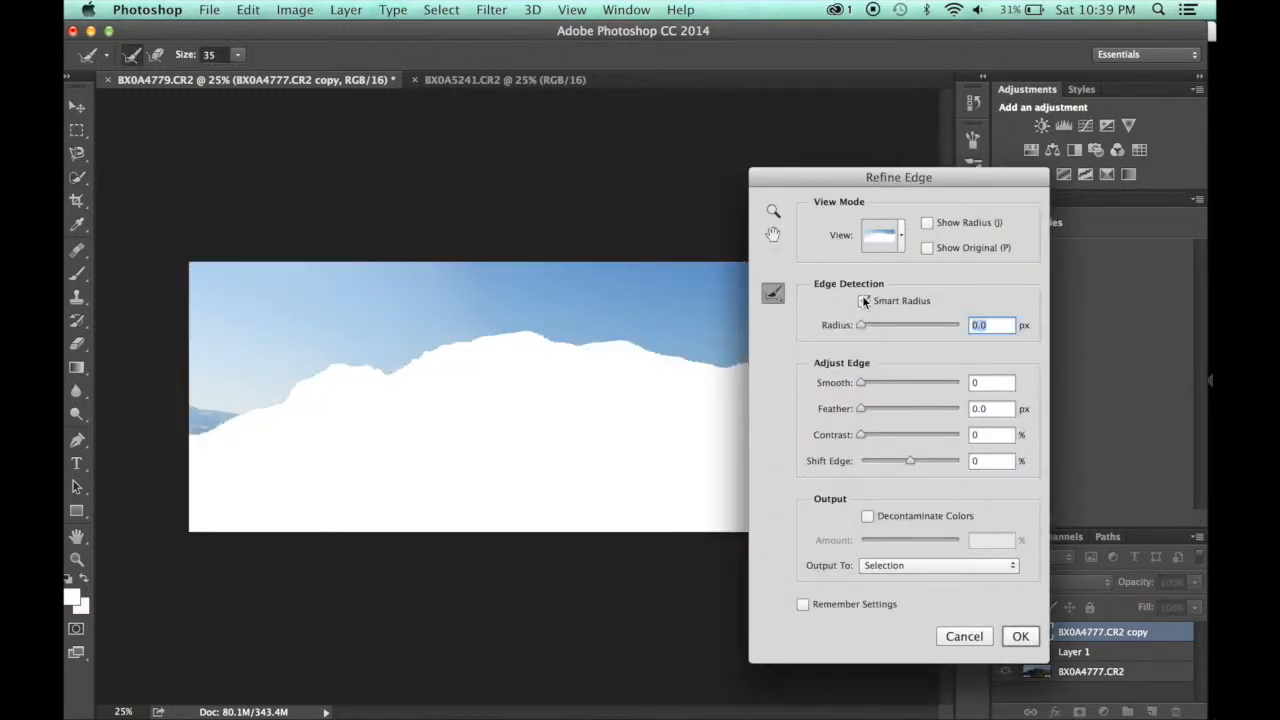
{"action": "left_click", "coordinate": [863, 301]}
{"action": "left_click_drag", "start_coordinate": [868, 414], "coordinate": [866, 414]}
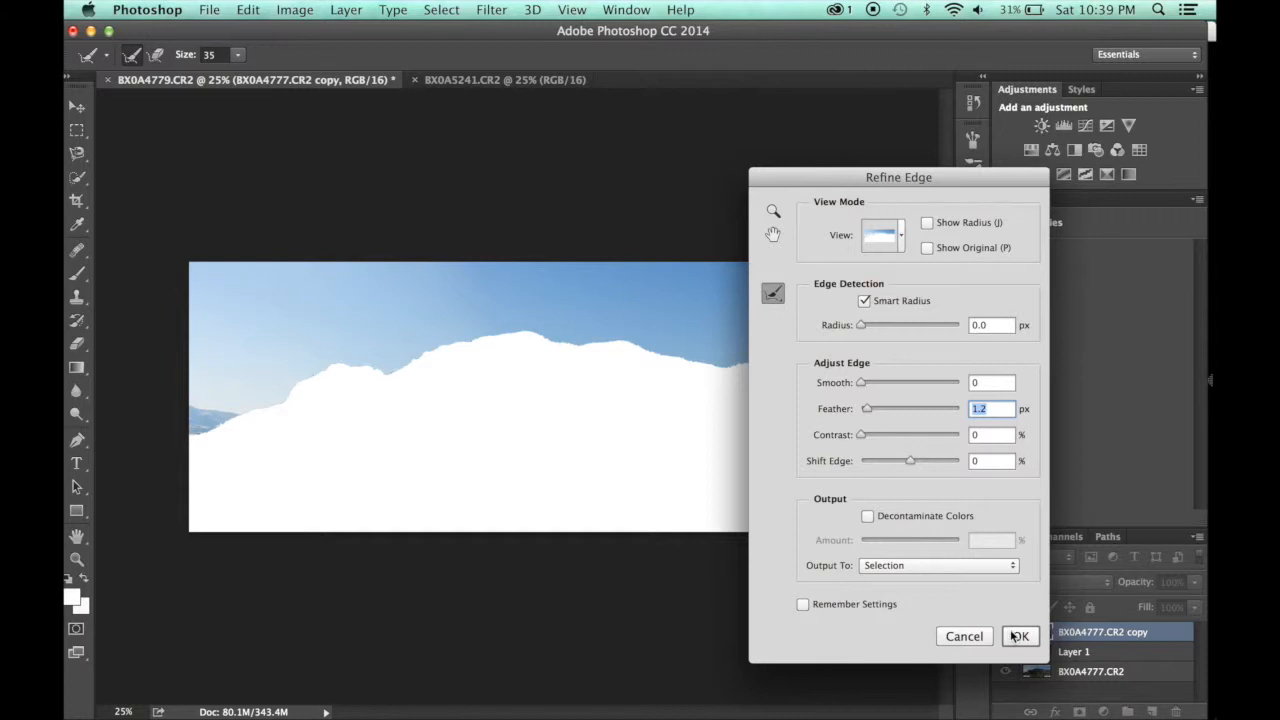
{"action": "left_click", "coordinate": [1020, 637]}
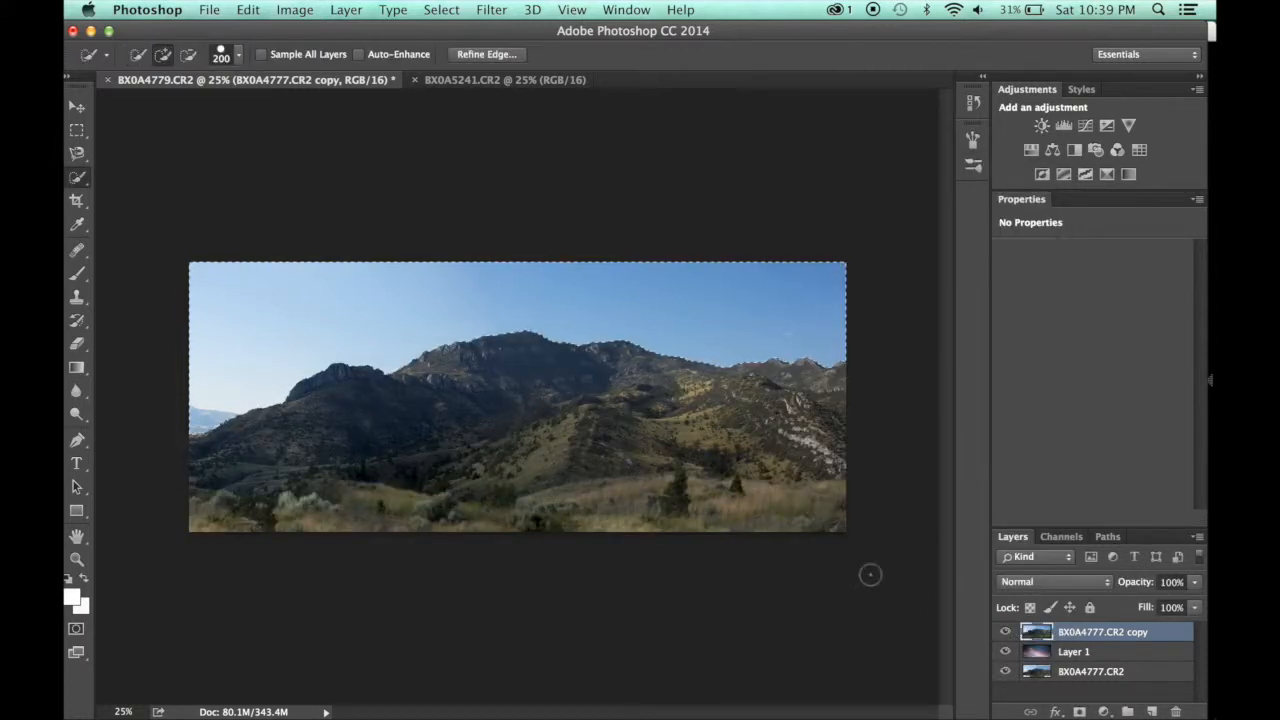
{"action": "key", "text": "Delete"}
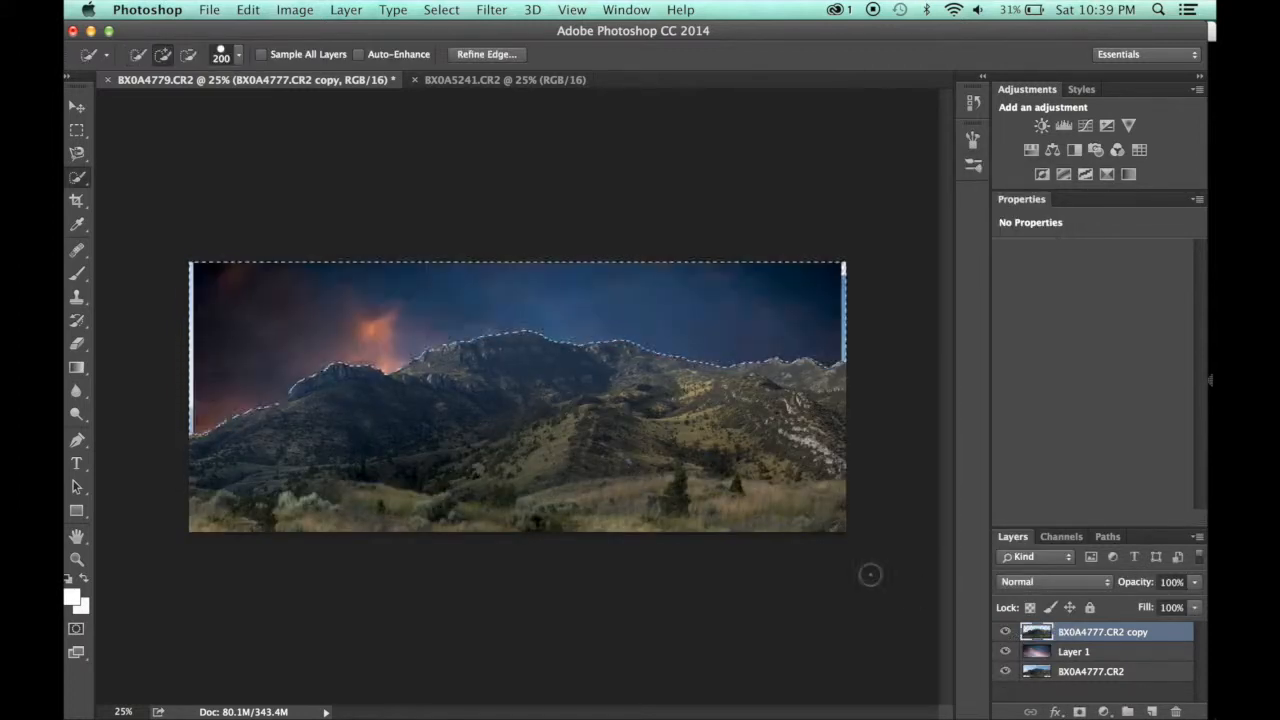
Try moving the sunset sky layer upward, undo the move, and clear the selection
{"action": "left_click", "coordinate": [1078, 652]}
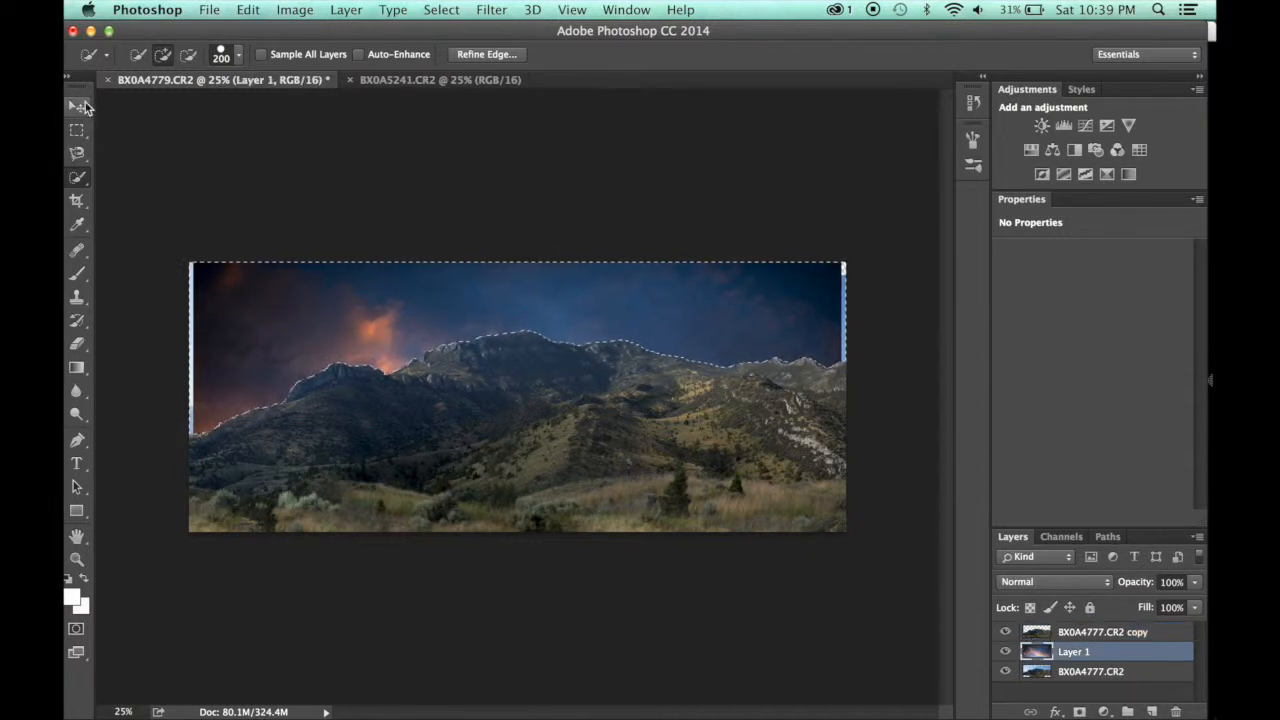
{"action": "key", "text": "v"}
{"action": "left_click_drag", "start_coordinate": [477, 306], "coordinate": [476, 262]}
{"action": "key", "text": "super+minus"}
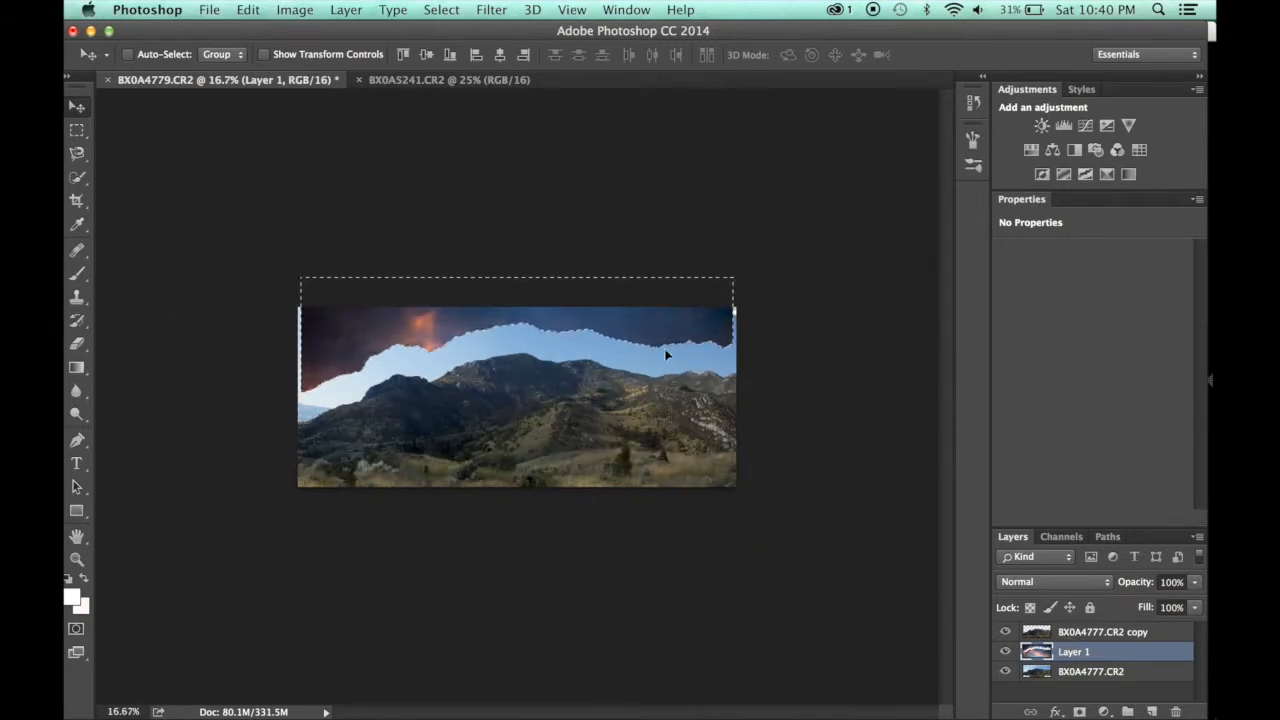
{"action": "key", "text": "super+z"}
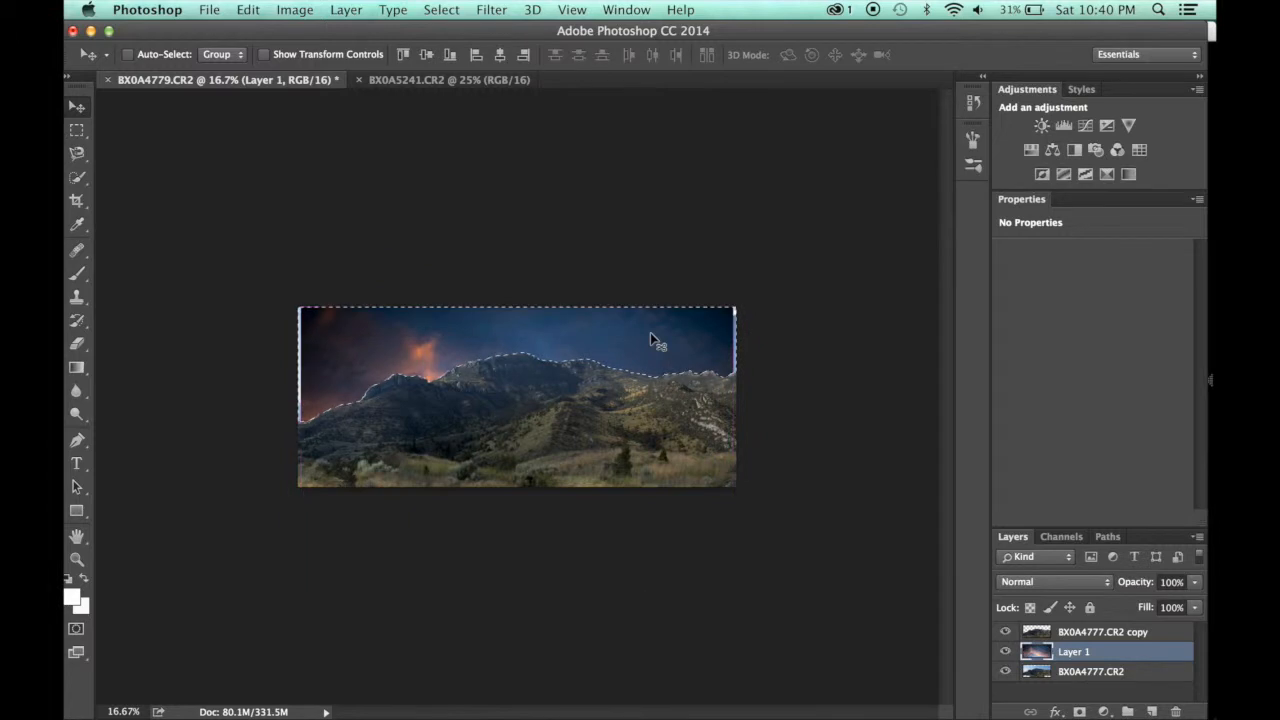
{"action": "key", "text": "super+d"}
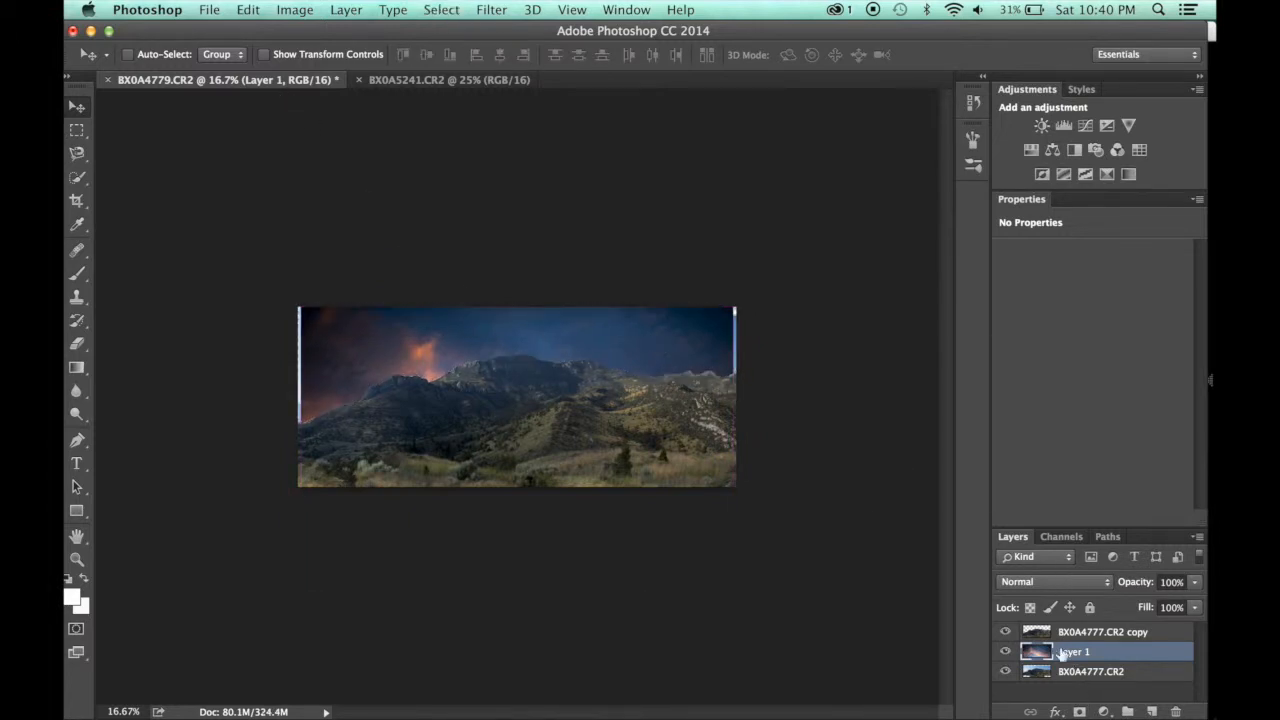
Start a Perspective transform on the sunset sky layer, widening its upper edge to about 212% width and shifting the sky upward
{"action": "left_click", "coordinate": [243, 12]}
{"action": "mouse_move", "coordinate": [214, 16]}
{"action": "mouse_move", "coordinate": [300, 393]}
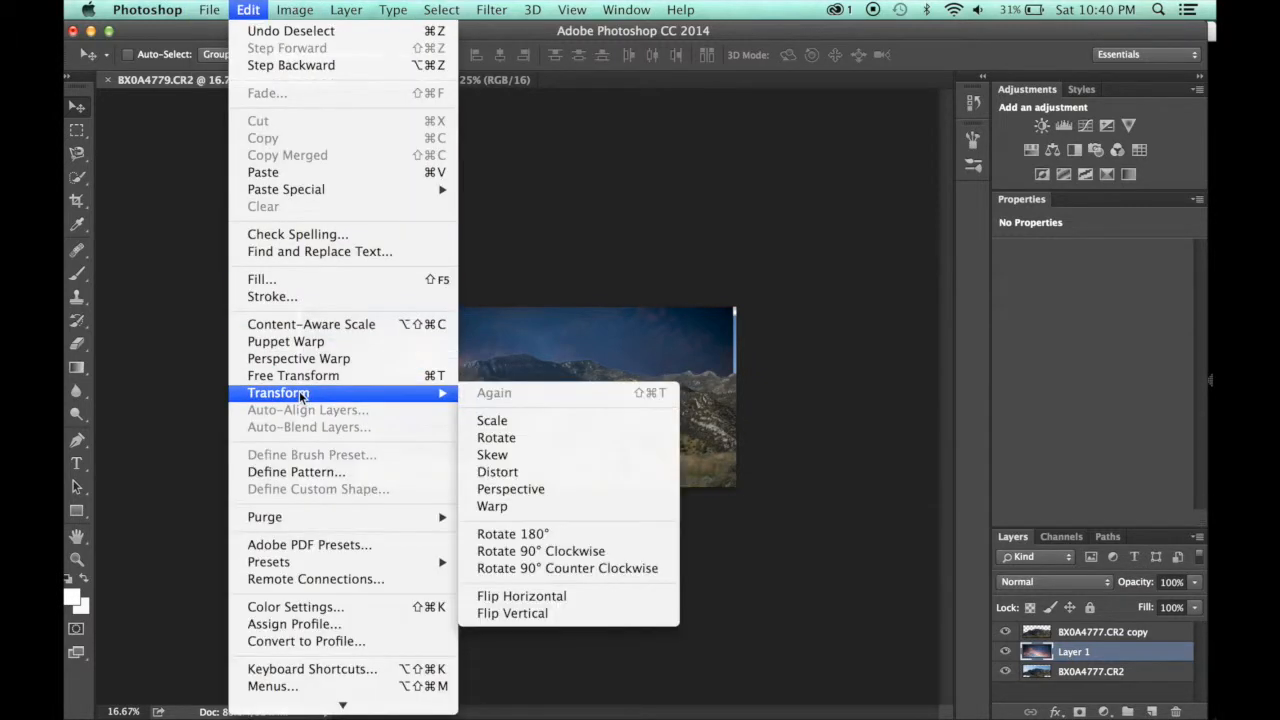
{"action": "left_click", "coordinate": [537, 489]}
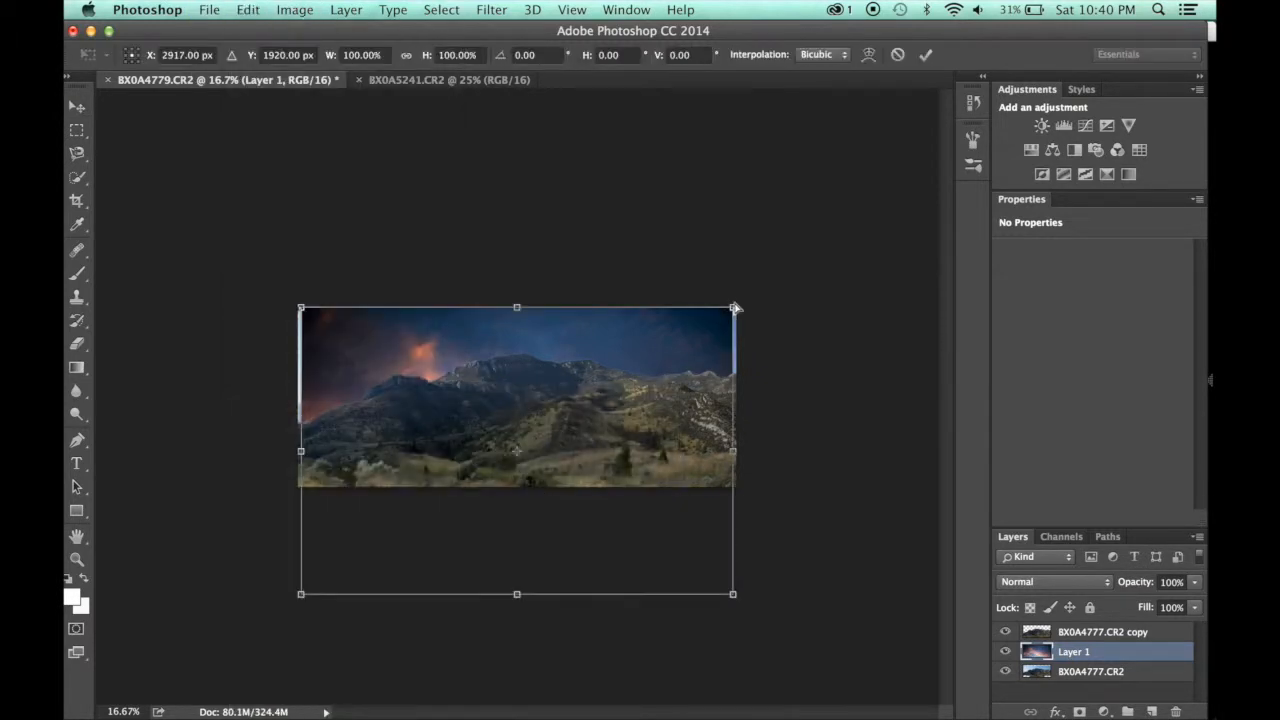
{"action": "left_click_drag", "start_coordinate": [734, 311], "coordinate": [970, 328]}
{"action": "left_click_drag", "start_coordinate": [565, 402], "coordinate": [567, 300]}
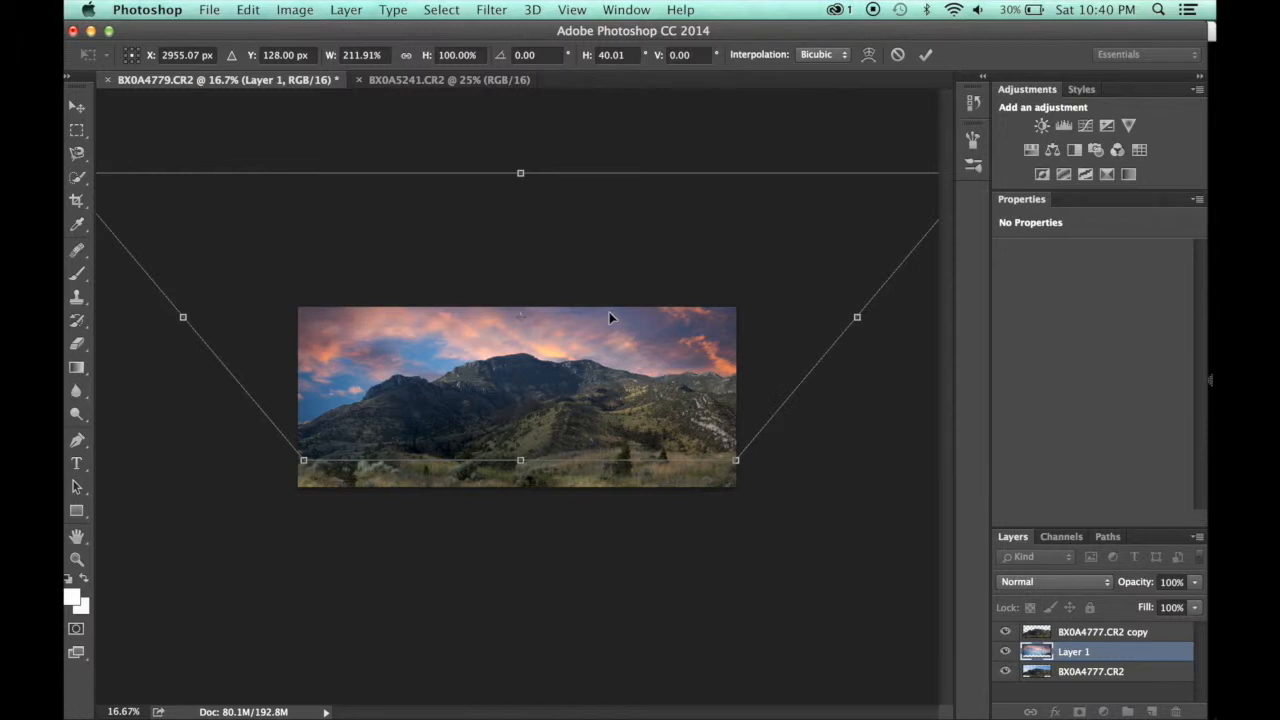
Spread the sky's upper edge further to about 253% width and nudge the sky slightly upward
{"action": "key", "text": "super+minus"}
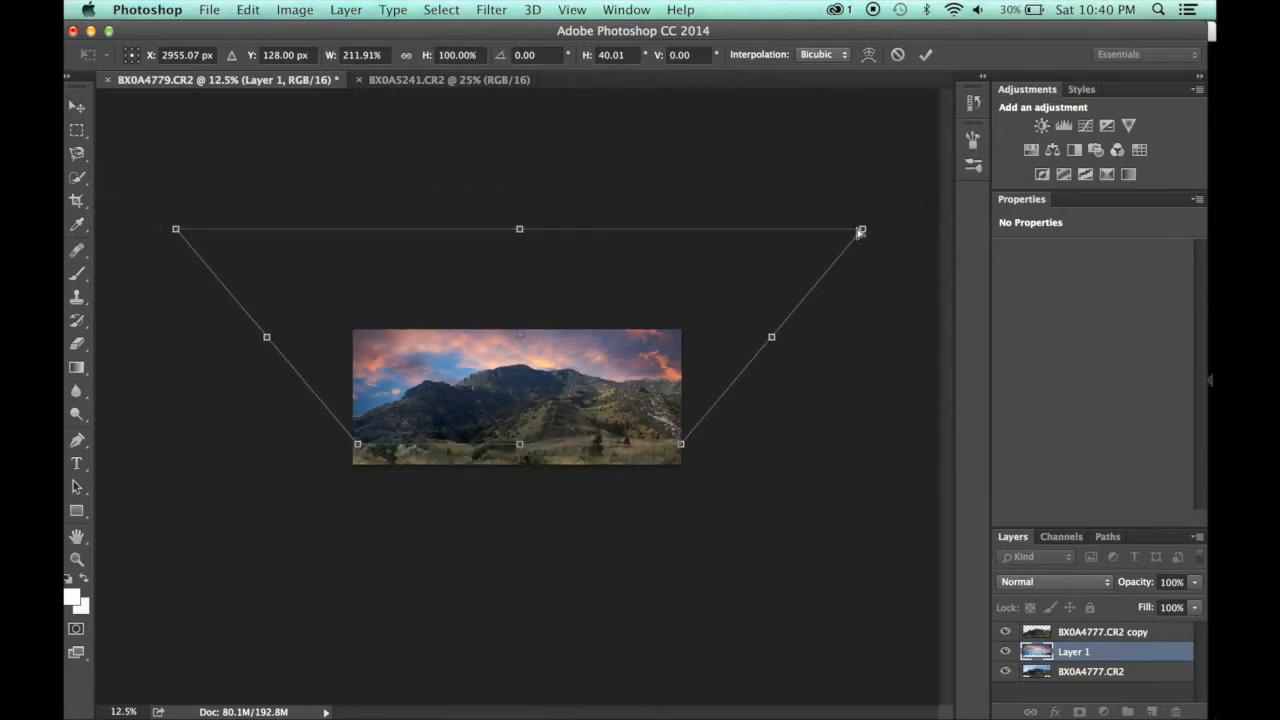
{"action": "left_click_drag", "start_coordinate": [880, 233], "coordinate": [930, 222]}
{"action": "left_click_drag", "start_coordinate": [631, 334], "coordinate": [631, 327]}
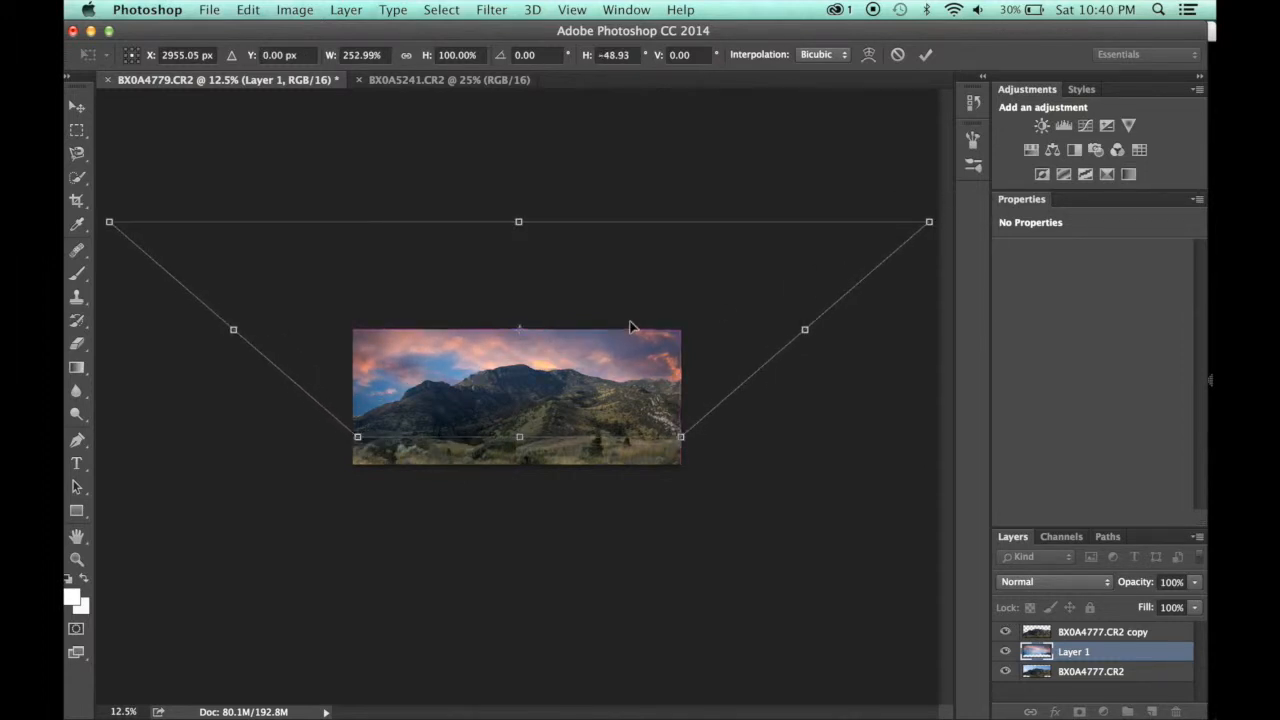
{"action": "key", "text": "super+plus"}
{"action": "key", "text": "super+plus"}
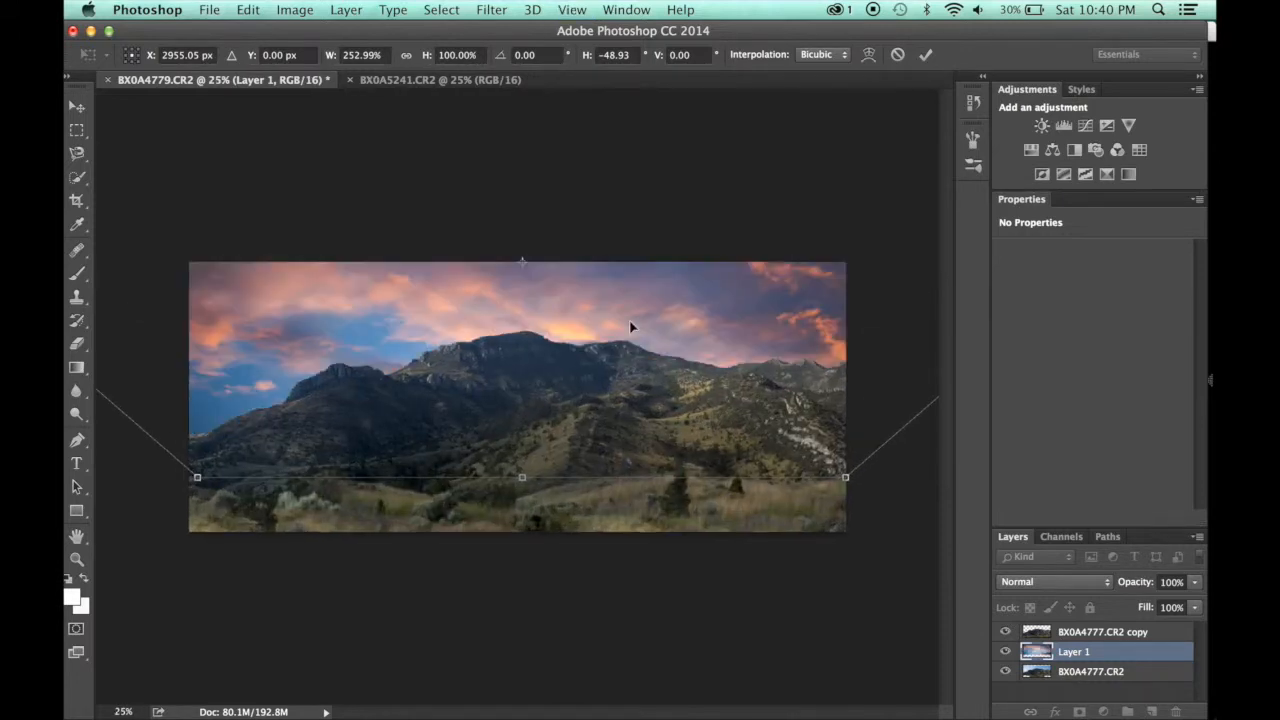
Widen the sky's perspective to about 294%, raise it slightly more, and apply the transform
{"action": "key", "text": "super+minus"}
{"action": "key", "text": "super+minus"}
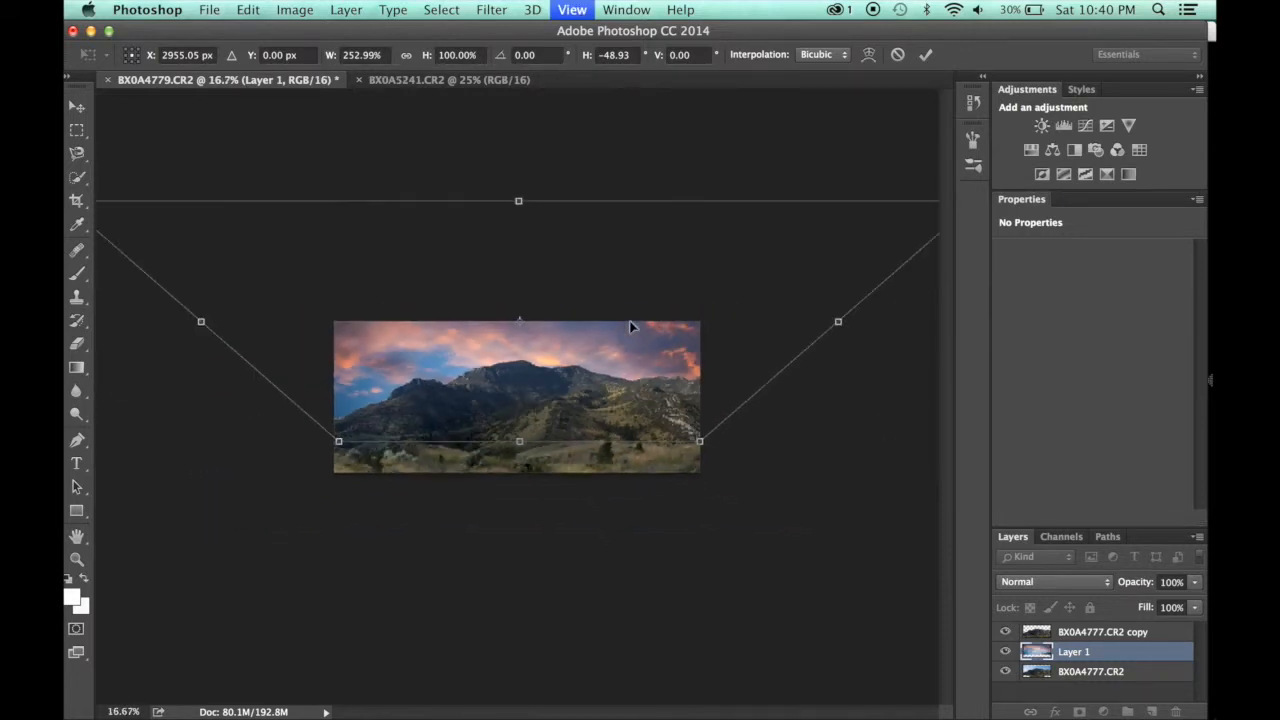
{"action": "key", "text": "super+minus"}
{"action": "left_click_drag", "start_coordinate": [795, 283], "coordinate": [837, 281]}
{"action": "left_click_drag", "start_coordinate": [560, 348], "coordinate": [560, 343]}
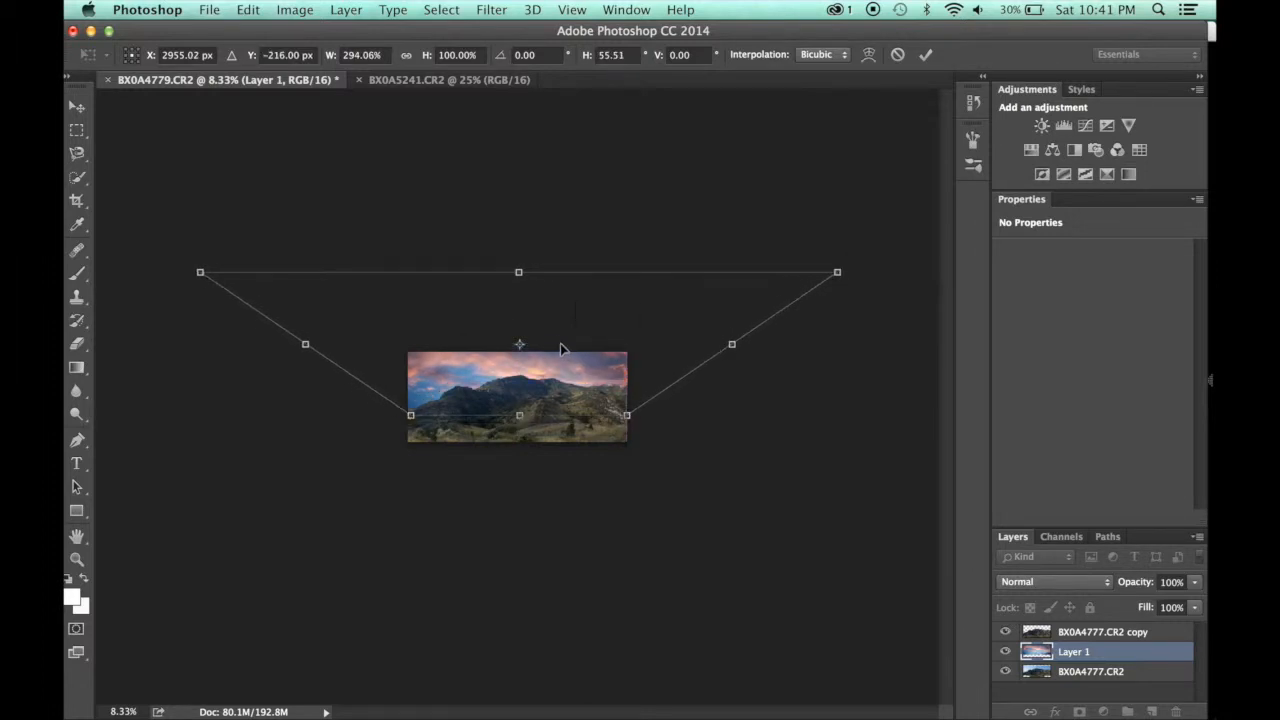
{"action": "key", "text": "super+plus"}
{"action": "key", "text": "super+plus"}
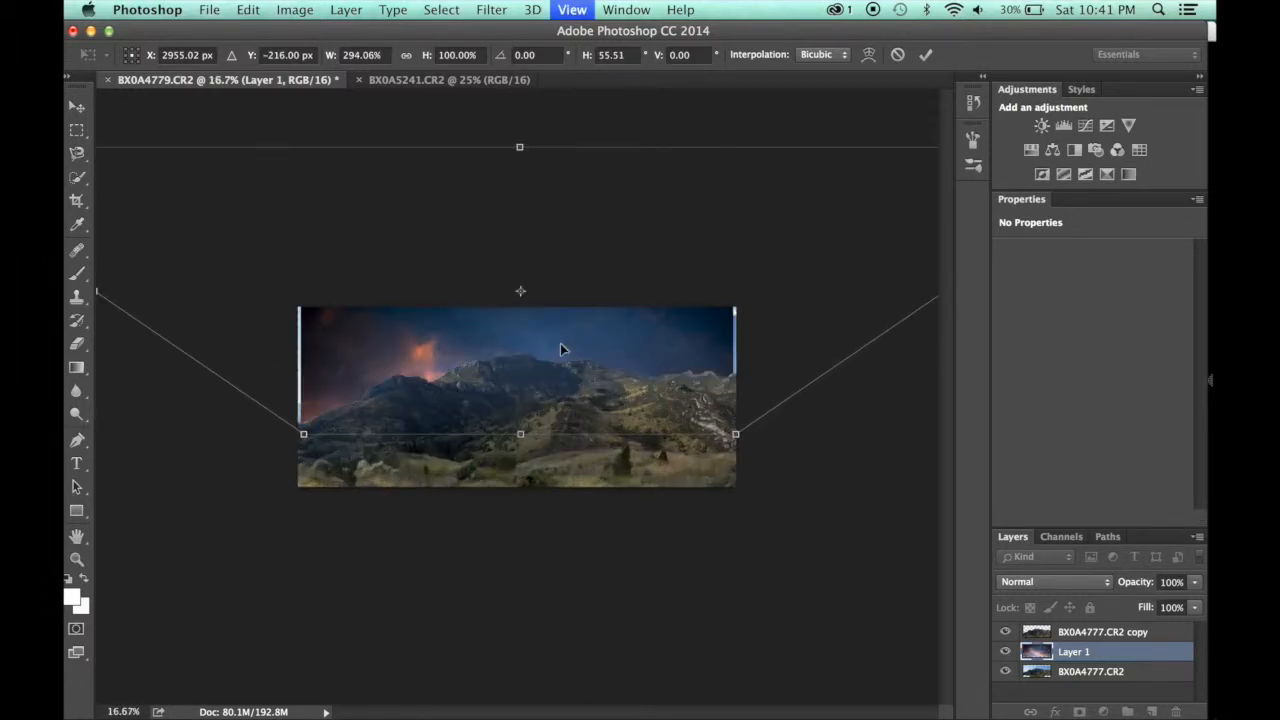
{"action": "key", "text": "super+plus"}
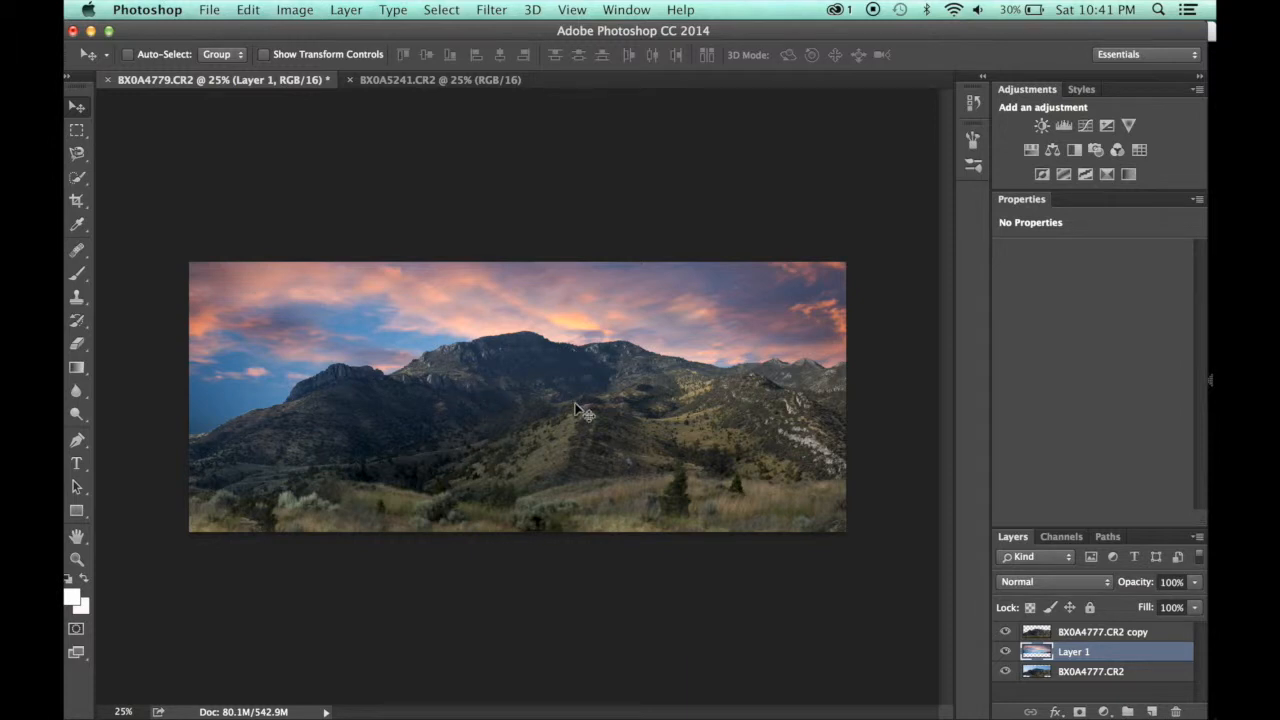
Add a Hue/Saturation adjustment layer above the sunset sky layer and clip it to the sky
{"action": "right_click", "coordinate": [1088, 664]}
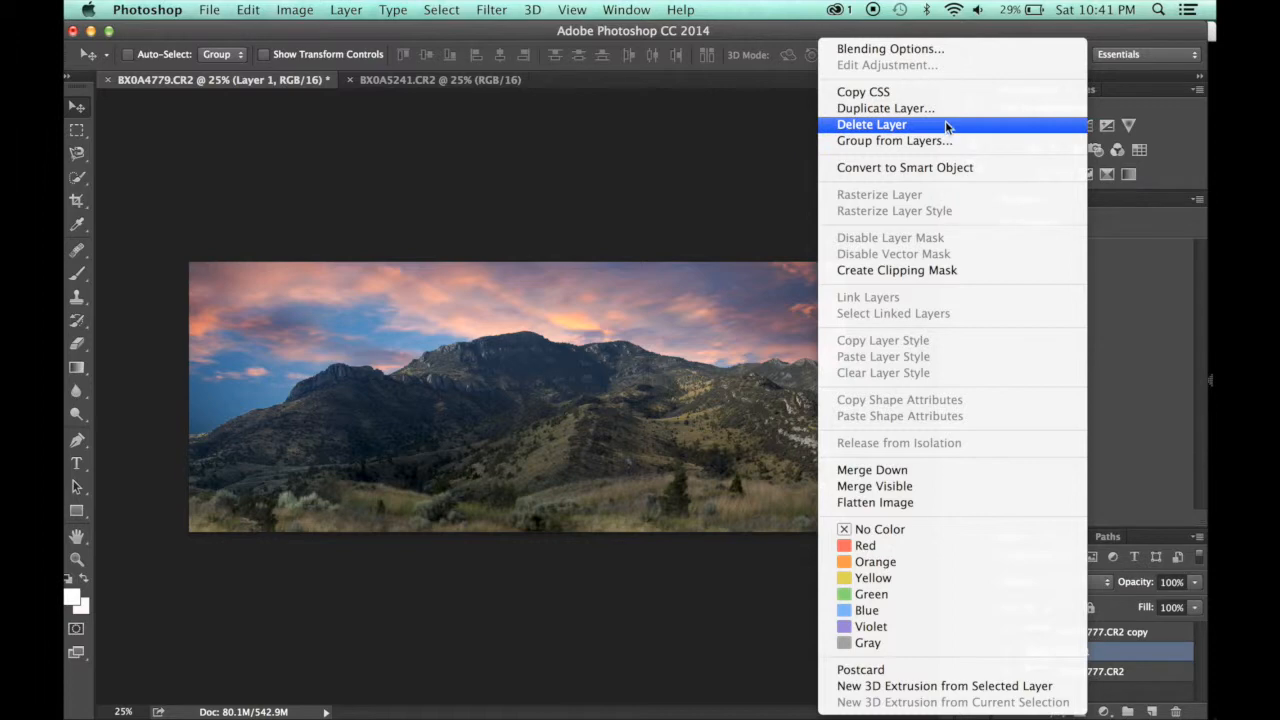
{"action": "left_click", "coordinate": [1113, 713]}
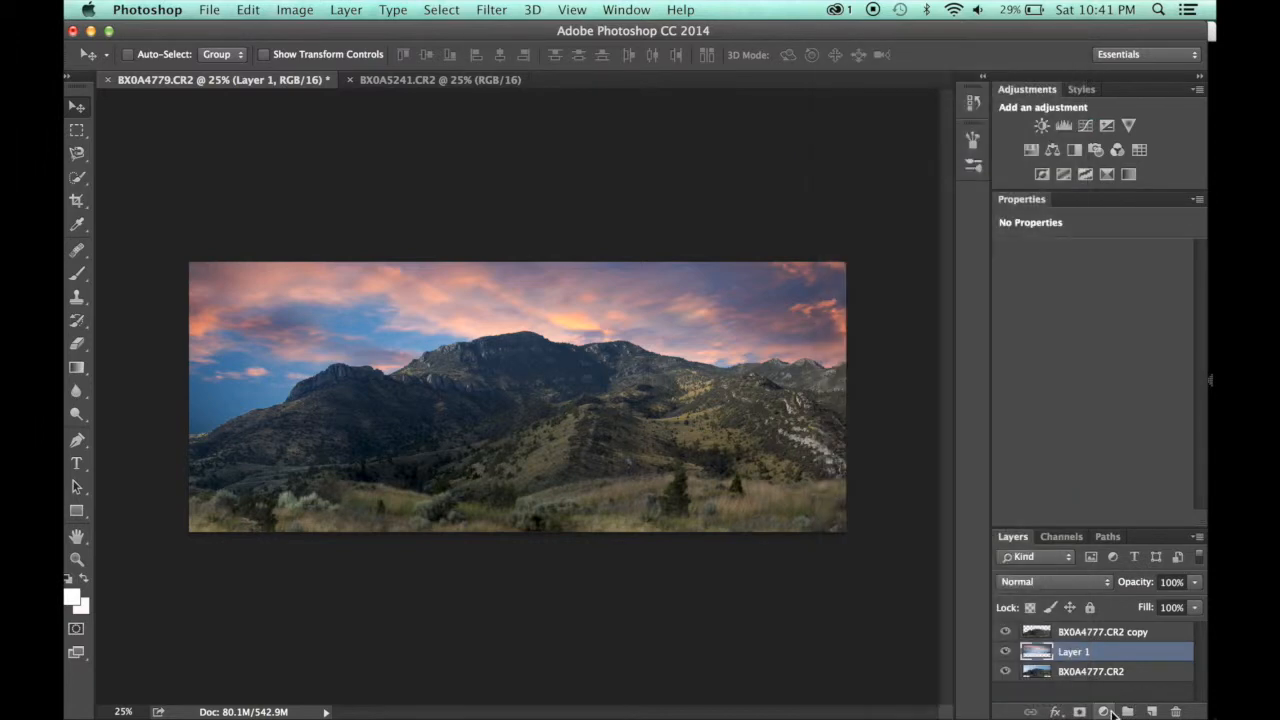
{"action": "left_click", "coordinate": [1108, 712]}
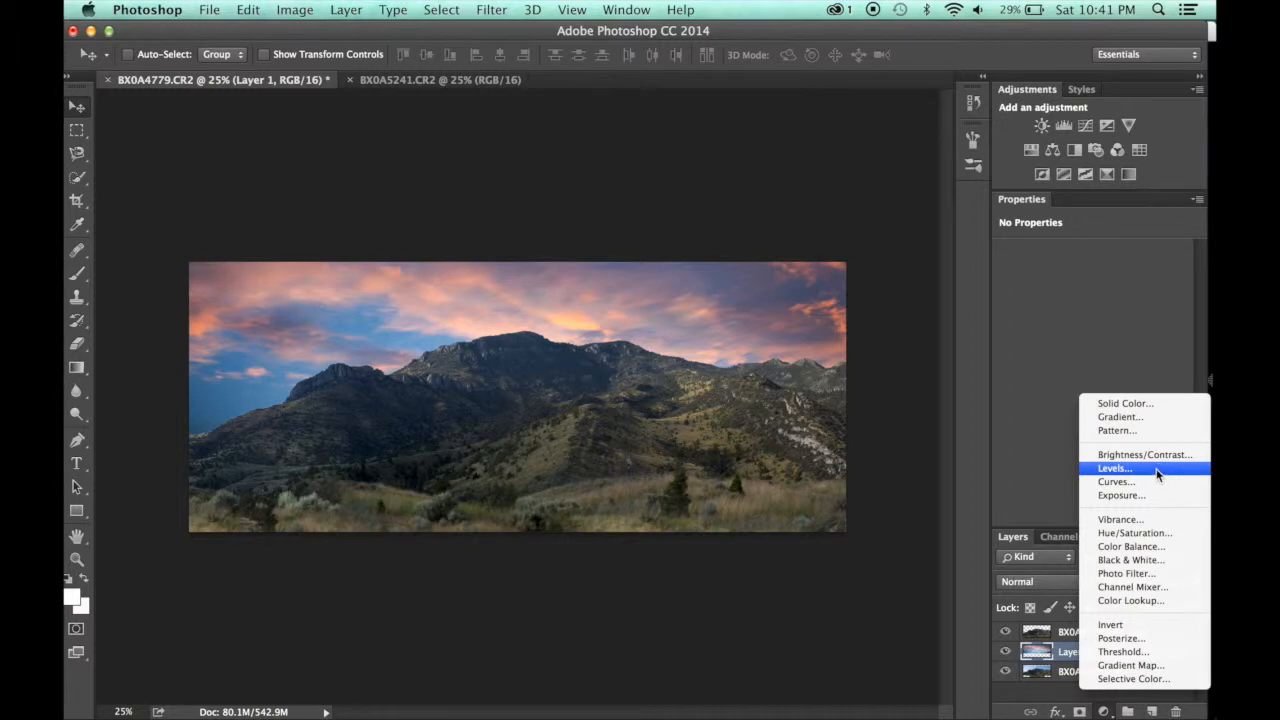
{"action": "left_click", "coordinate": [1134, 533]}
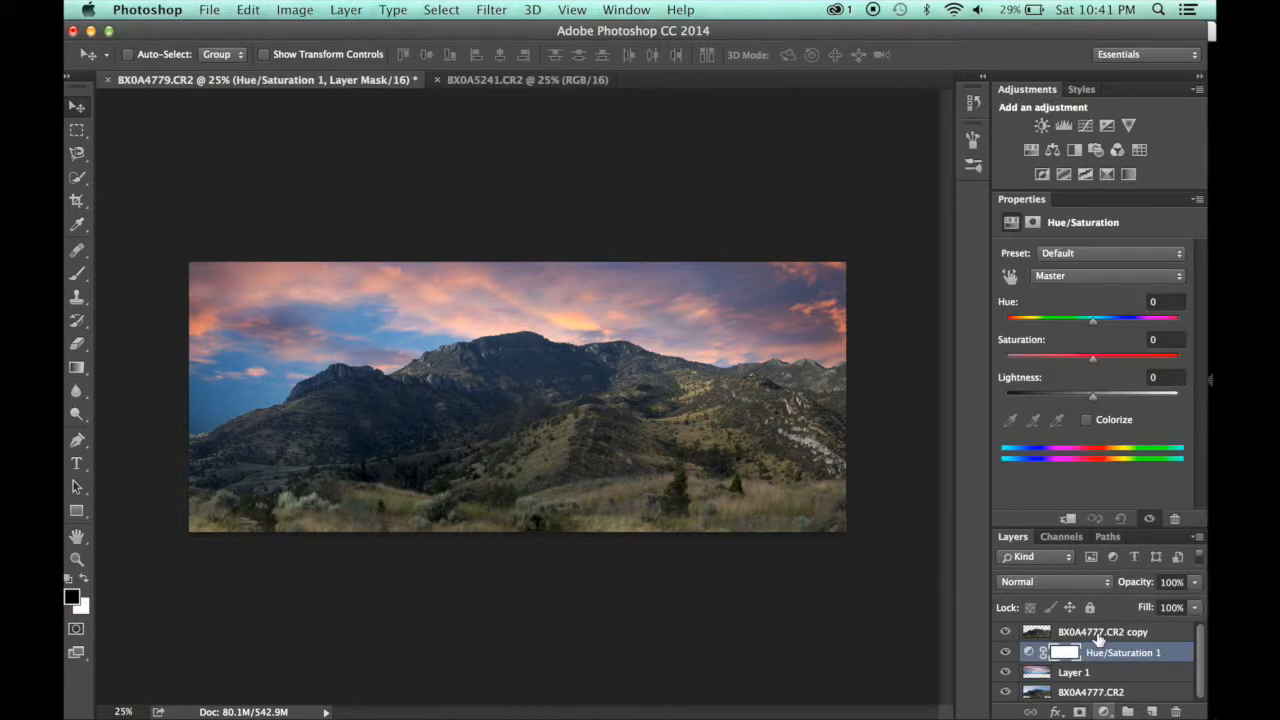
{"action": "left_click", "coordinate": [1073, 519]}
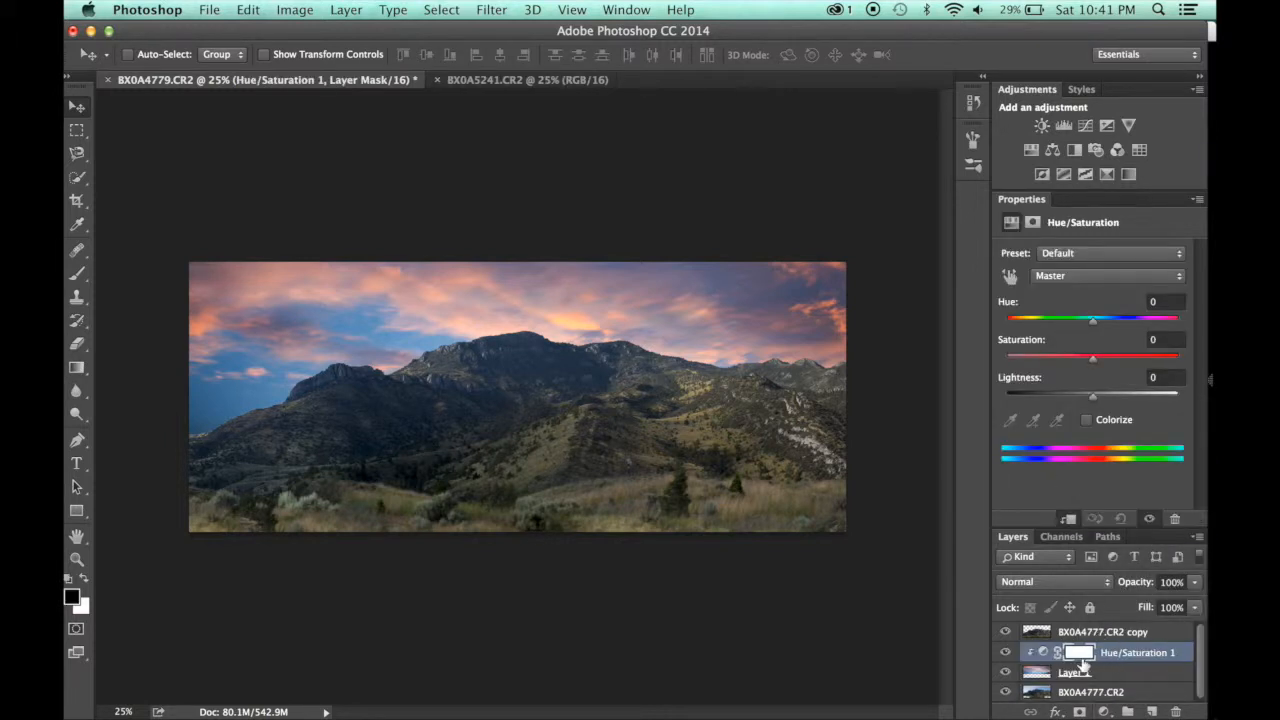
Add a Hue/Saturation adjustment clipped to the mountain copy layer and set its saturation to -100
{"action": "left_click", "coordinate": [1102, 638]}
{"action": "left_click", "coordinate": [1103, 711]}
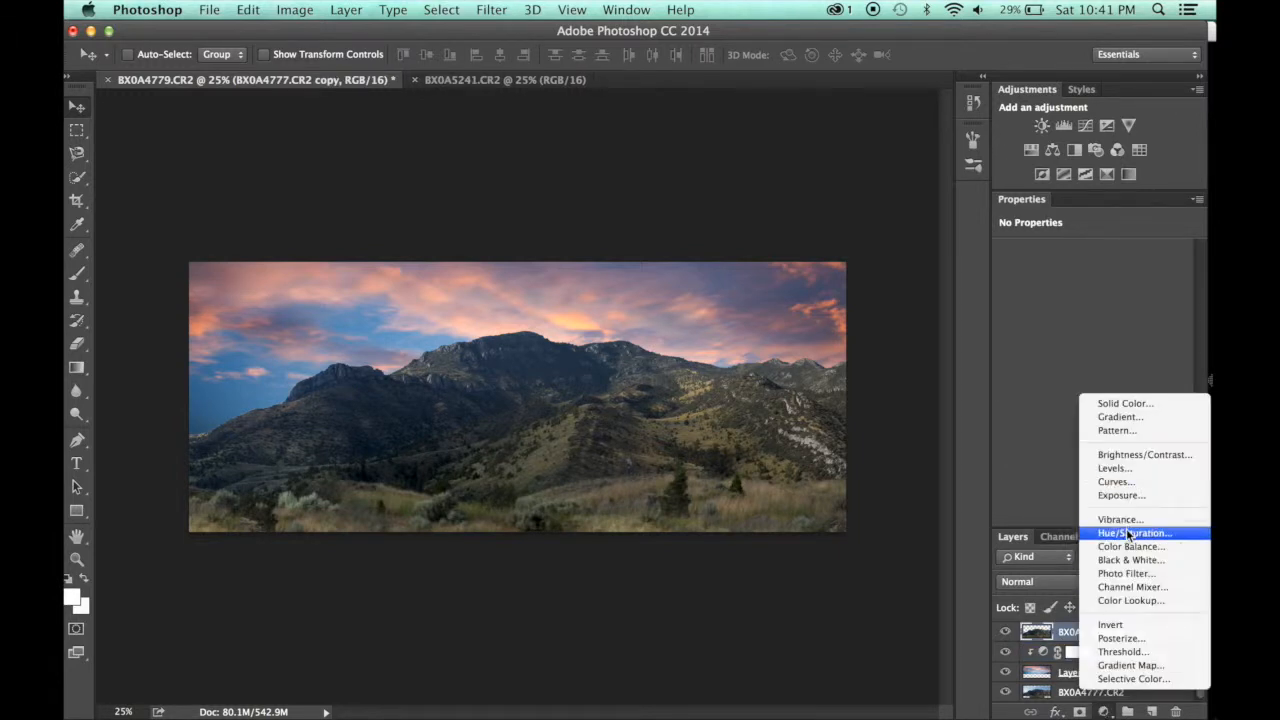
{"action": "left_click", "coordinate": [1128, 533]}
{"action": "left_click", "coordinate": [1070, 519]}
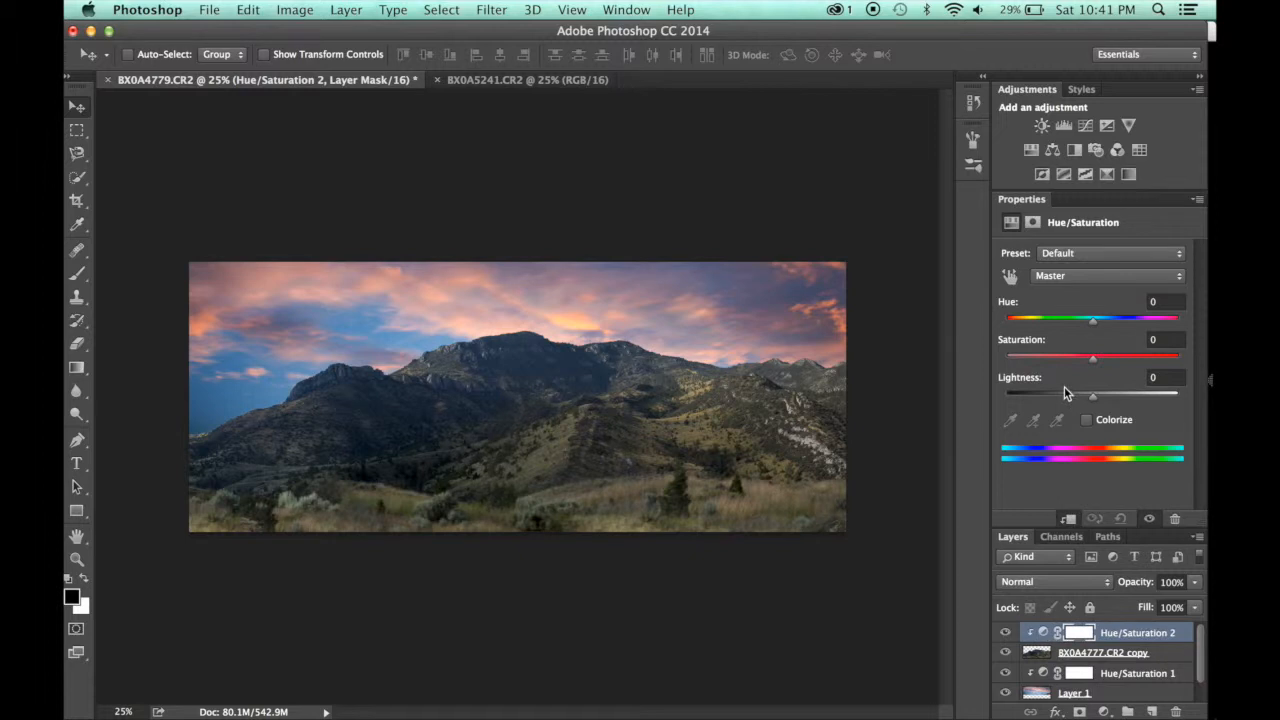
{"action": "left_click_drag", "start_coordinate": [1062, 361], "coordinate": [1003, 365]}
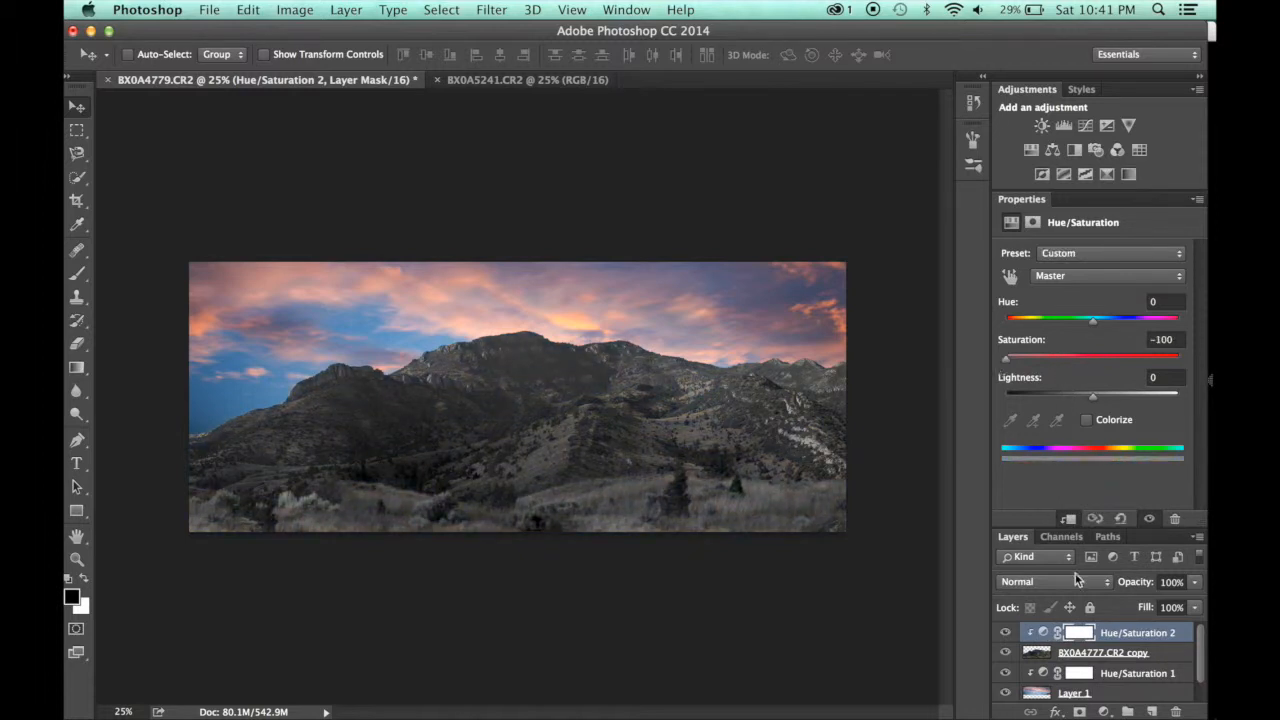
Set the saturation of the sky's Hue/Saturation adjustment to -100
{"action": "left_click", "coordinate": [1080, 675]}
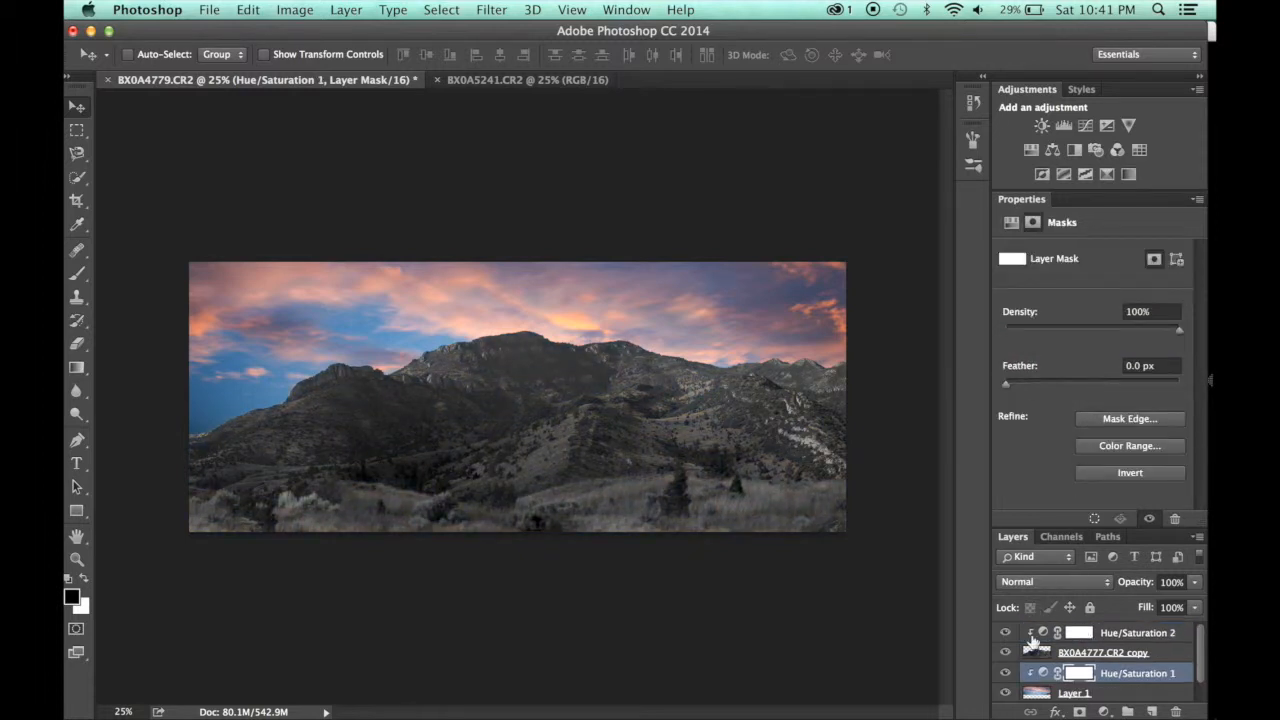
{"action": "left_click", "coordinate": [1041, 674]}
{"action": "left_click_drag", "start_coordinate": [1059, 366], "coordinate": [997, 364]}
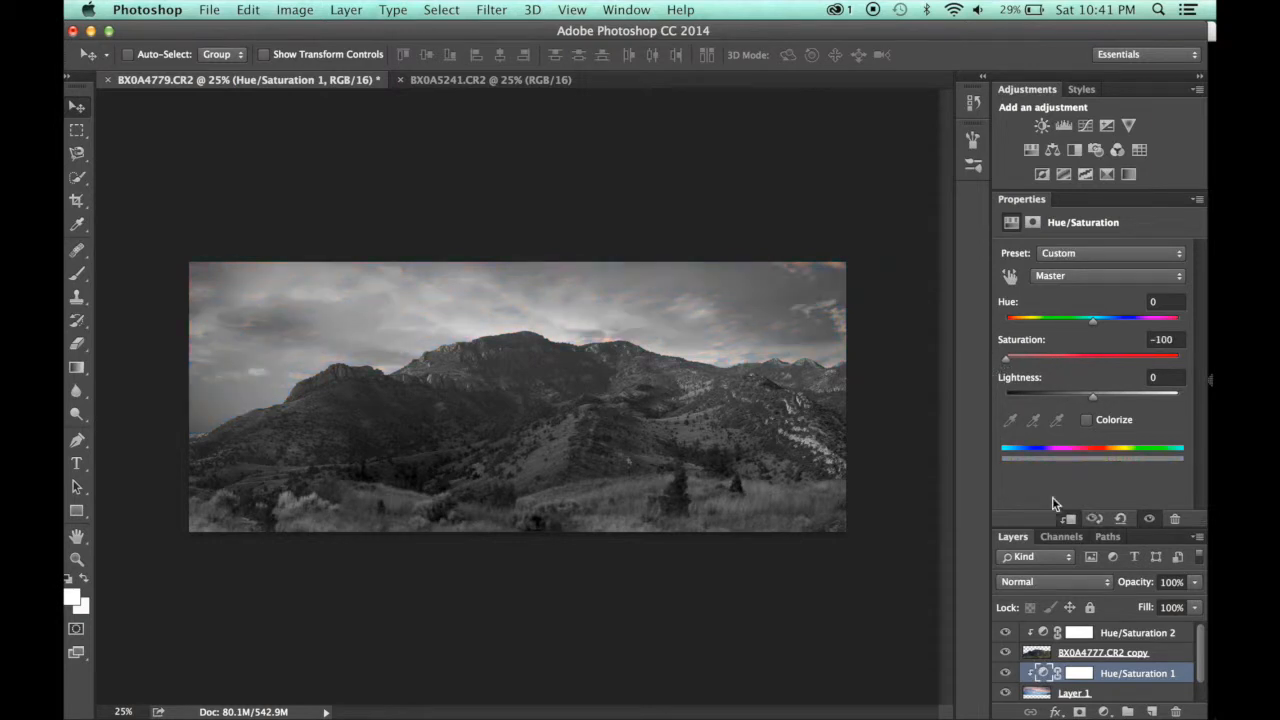
Add a Curves adjustment to the sky layer, lowering the midtones slightly and the shadow point to input 72, output 31
{"action": "scroll", "coordinate": [1107, 700], "scroll_direction": "down", "scroll_amount": 1}
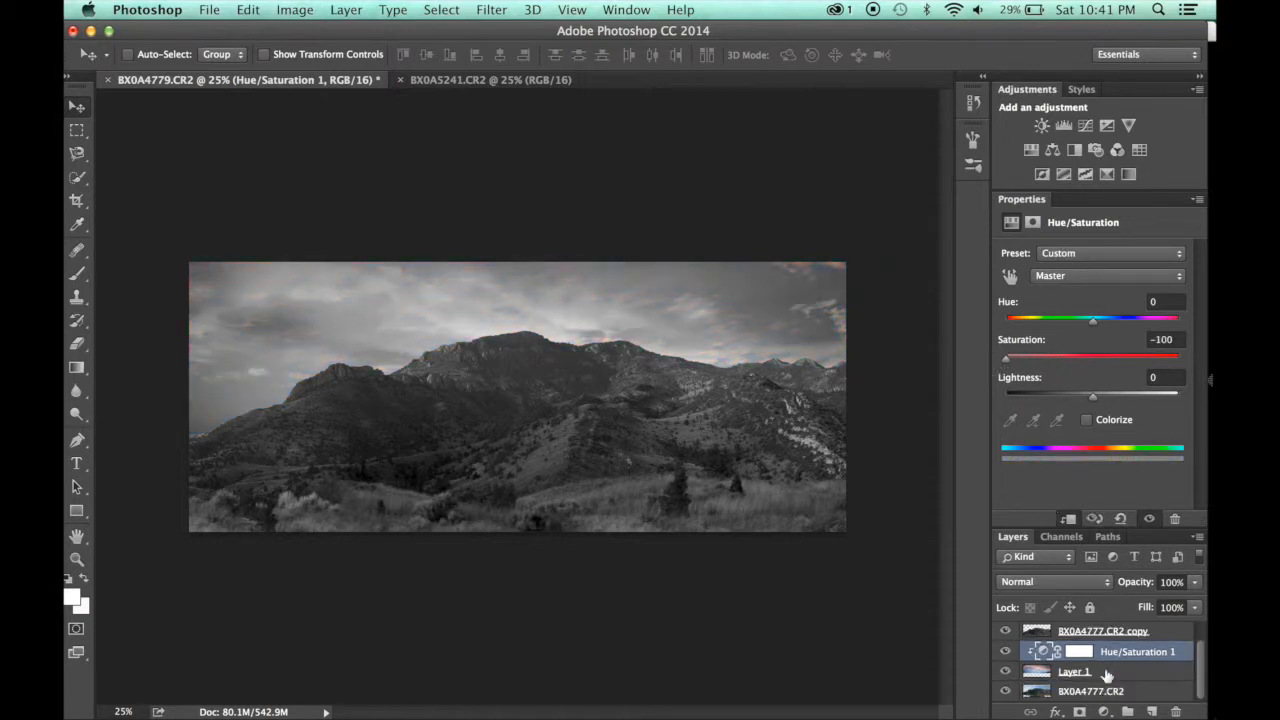
{"action": "left_click", "coordinate": [1108, 676]}
{"action": "left_click", "coordinate": [1104, 710]}
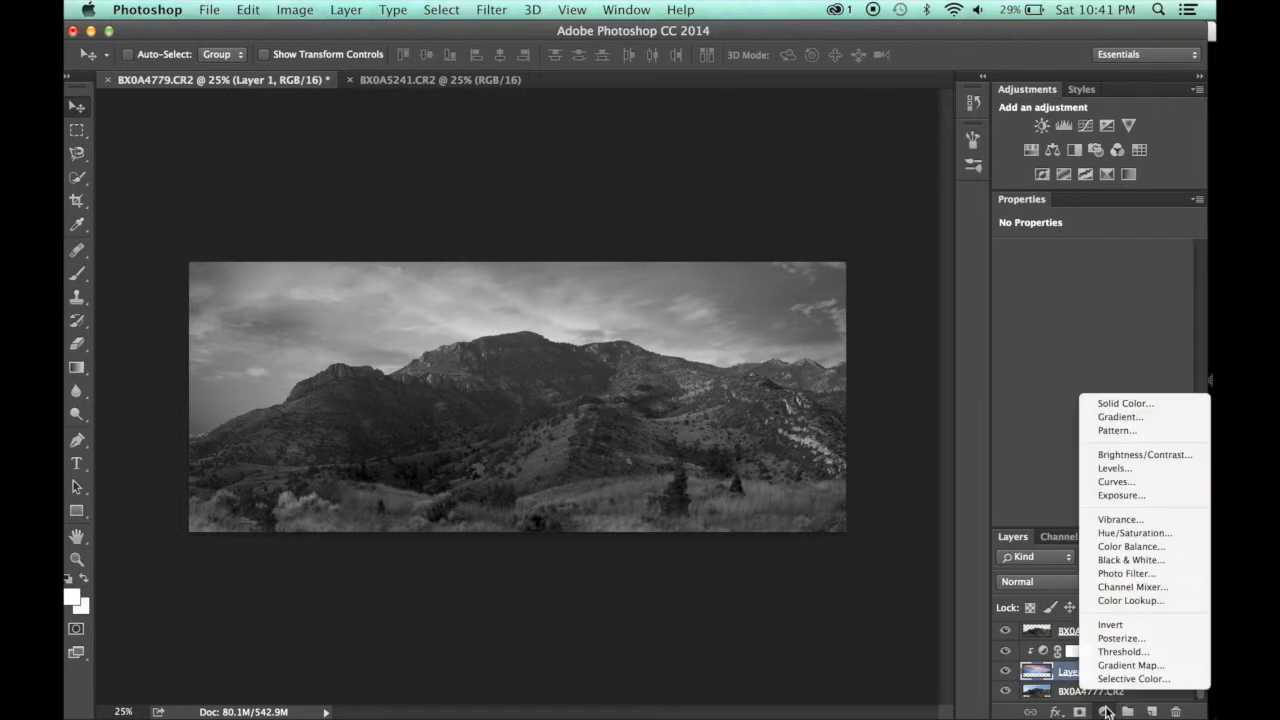
{"action": "left_click", "coordinate": [1137, 482]}
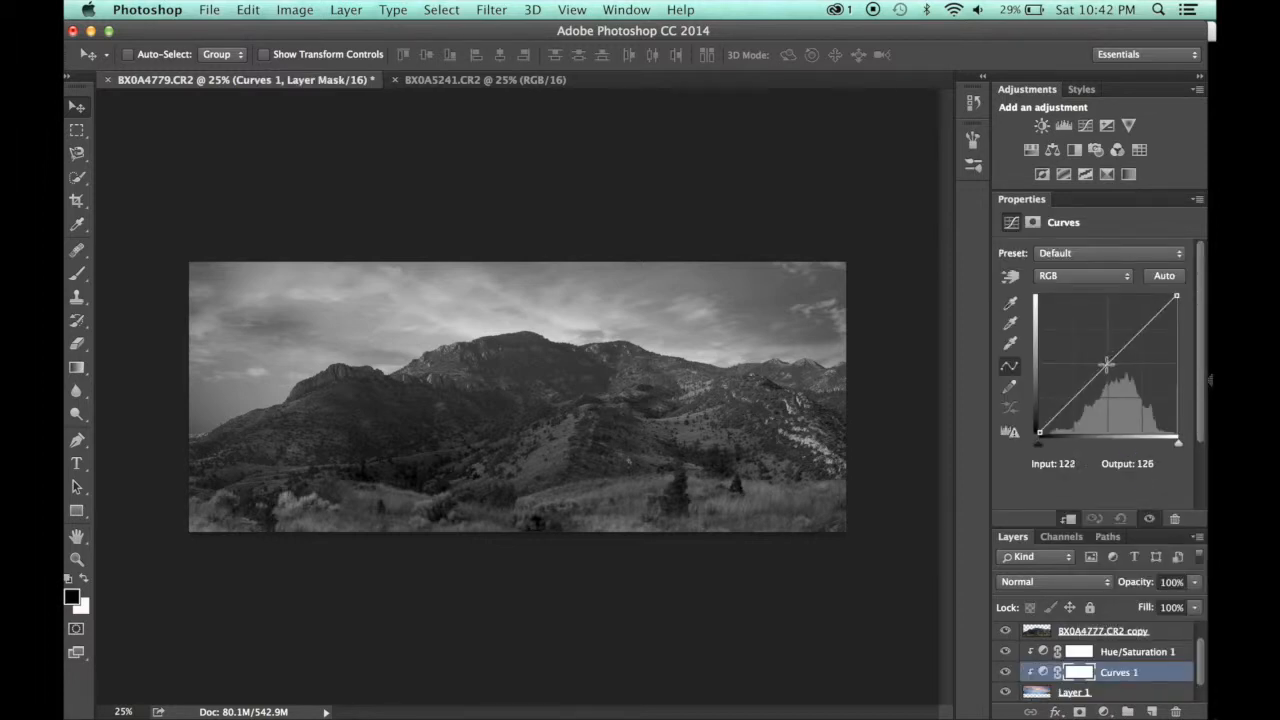
{"action": "left_click_drag", "start_coordinate": [1106, 365], "coordinate": [1079, 413]}
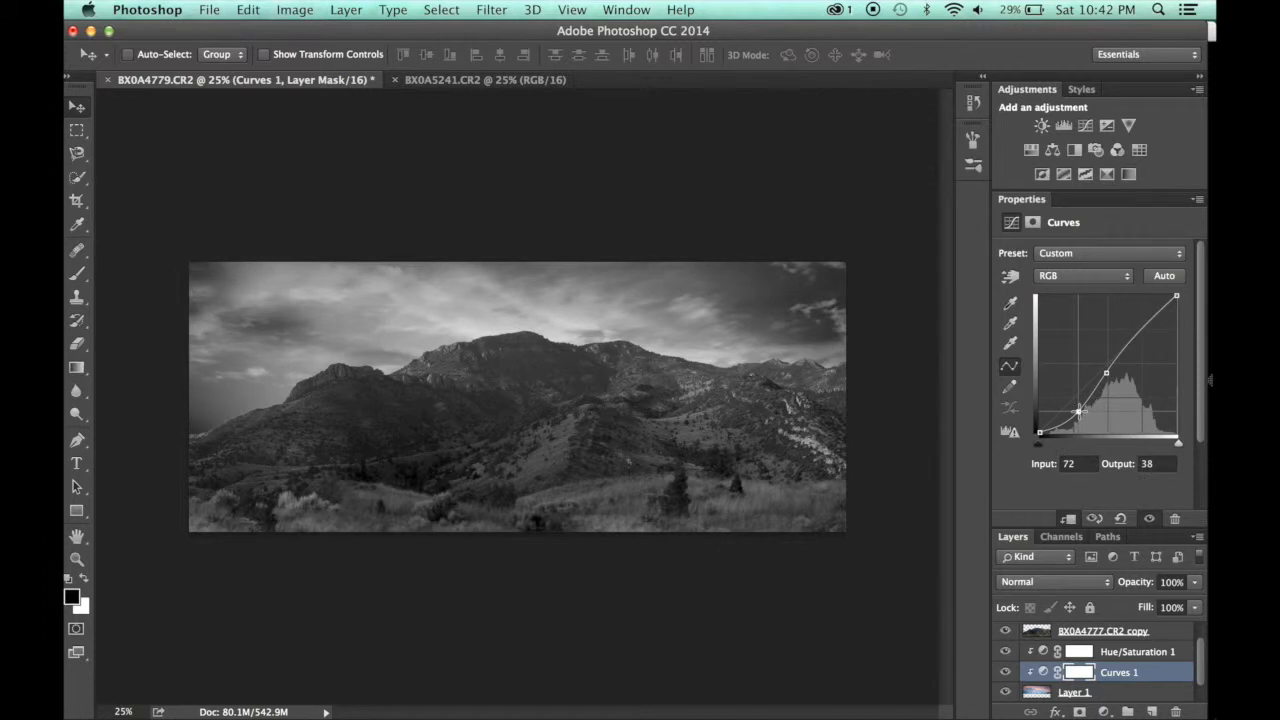
{"action": "left_click_drag", "start_coordinate": [1078, 412], "coordinate": [1078, 416]}
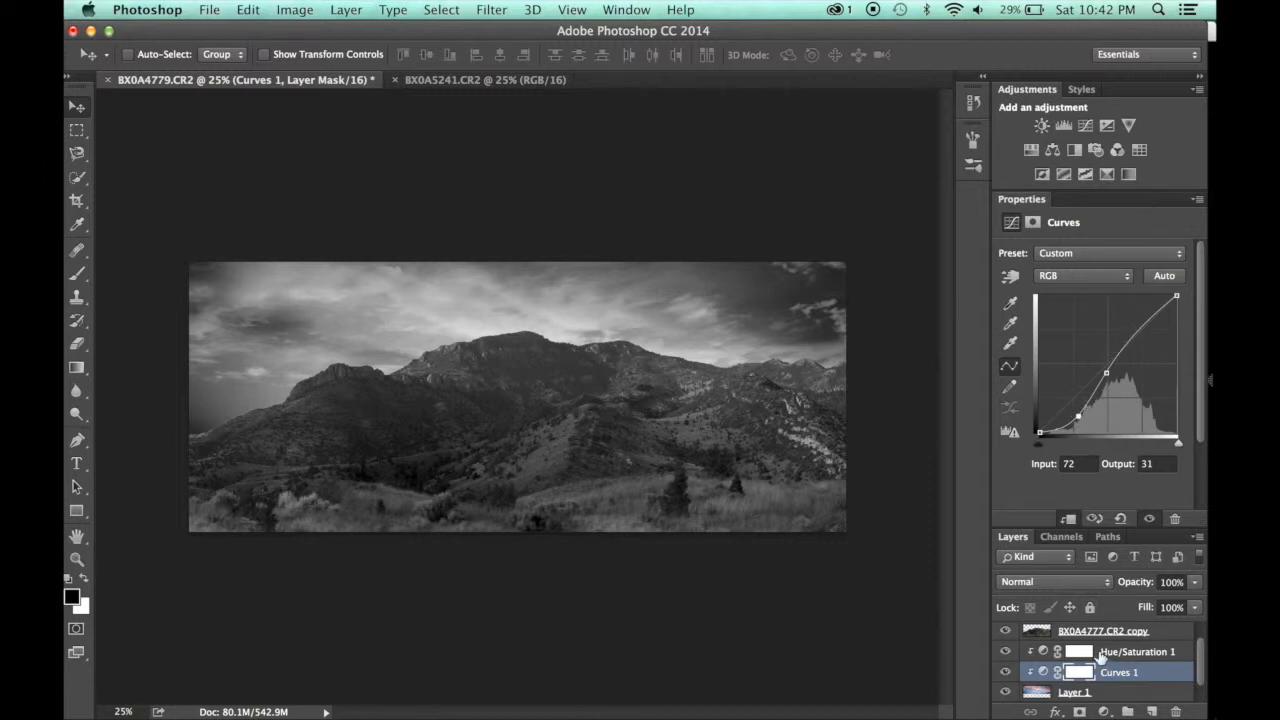
Hide both desaturating Hue/Saturation adjustment layers to bring back the color
{"action": "left_click", "coordinate": [1005, 651]}
{"action": "scroll", "coordinate": [1005, 651], "scroll_direction": "up", "scroll_amount": 1}
{"action": "left_click", "coordinate": [1006, 632]}
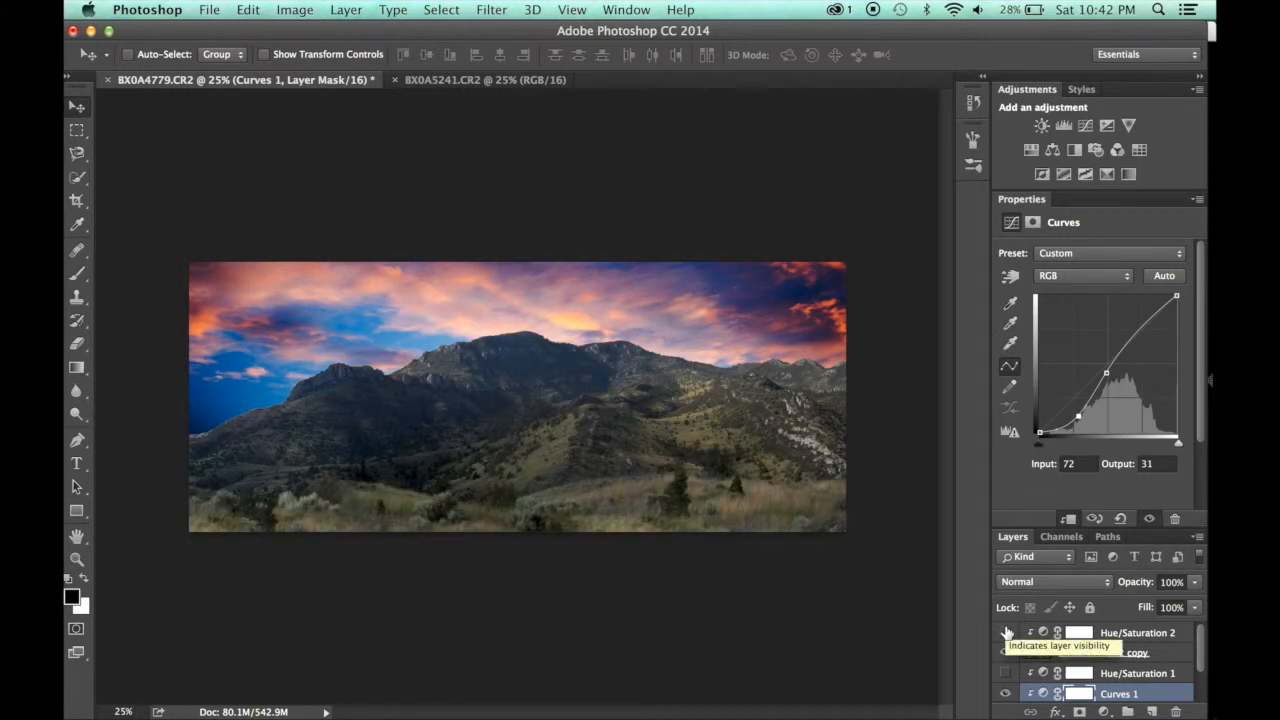
{"action": "scroll", "coordinate": [1006, 632], "scroll_direction": "down", "scroll_amount": 2}
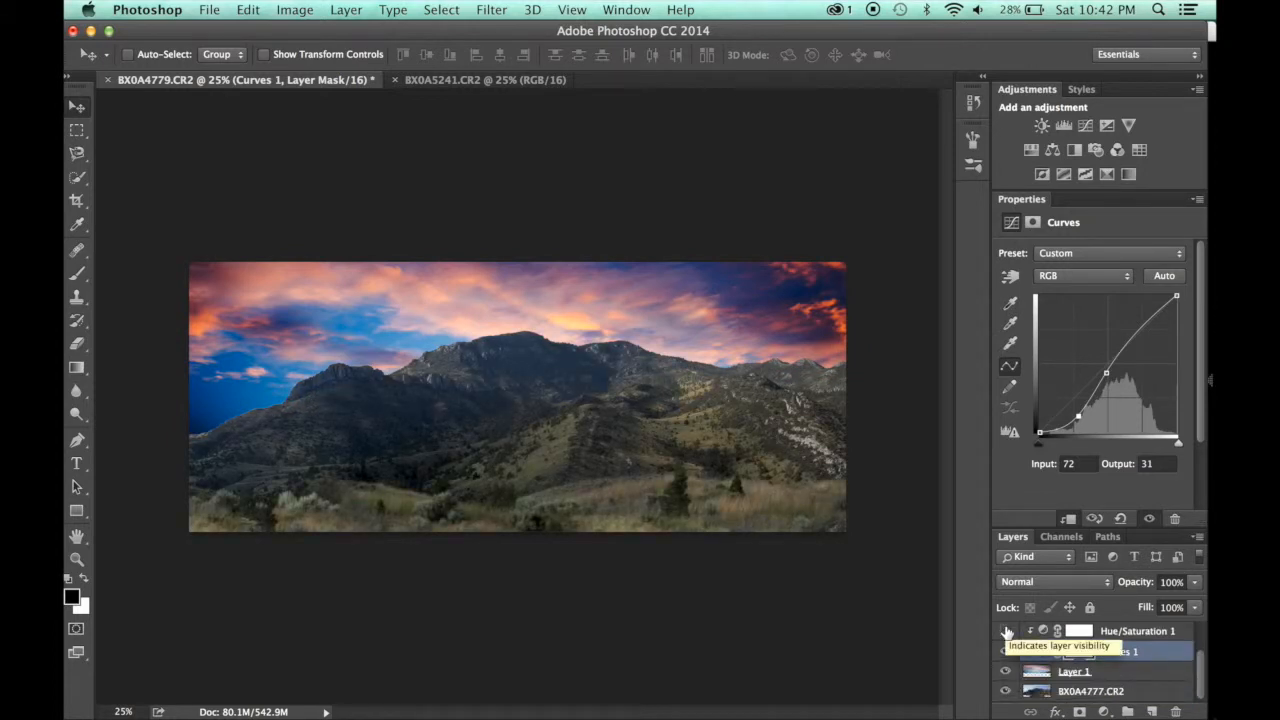
{"action": "left_click", "coordinate": [1006, 632]}
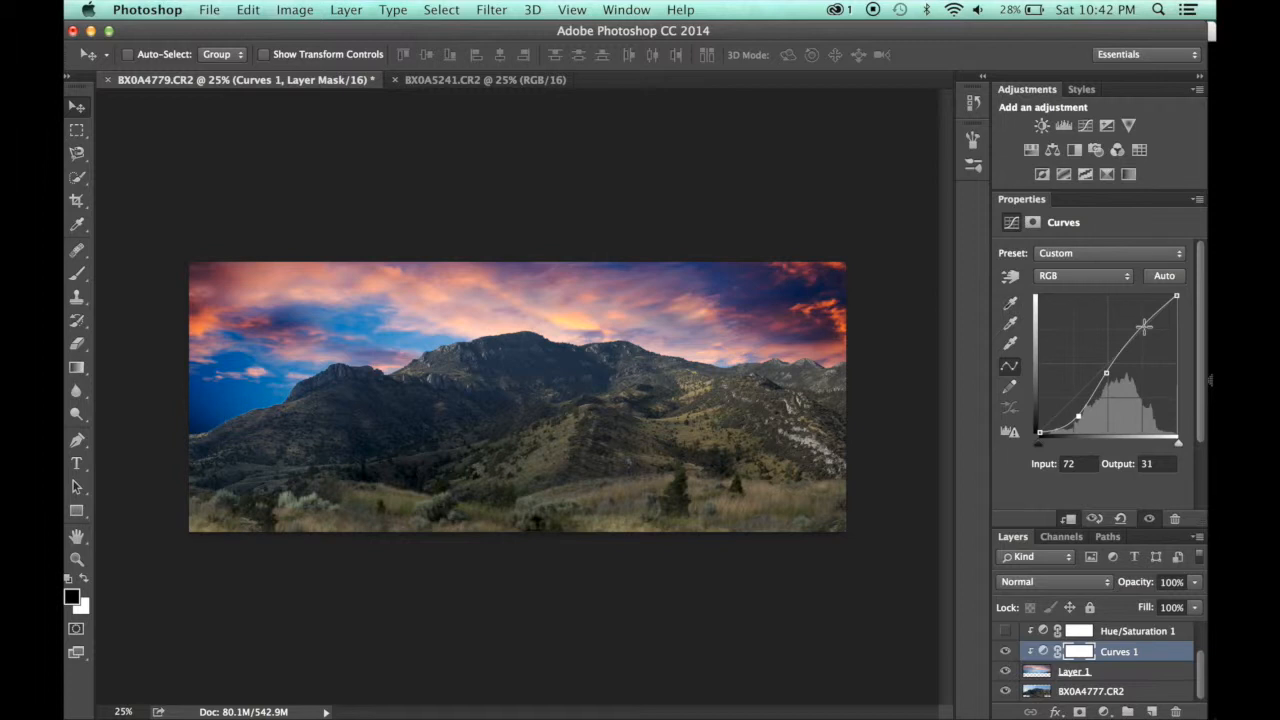
Add an Exposure adjustment directly above the sky layer and set its exposure to -0.45
{"action": "scroll", "coordinate": [1126, 505], "scroll_direction": "down", "scroll_amount": 3}
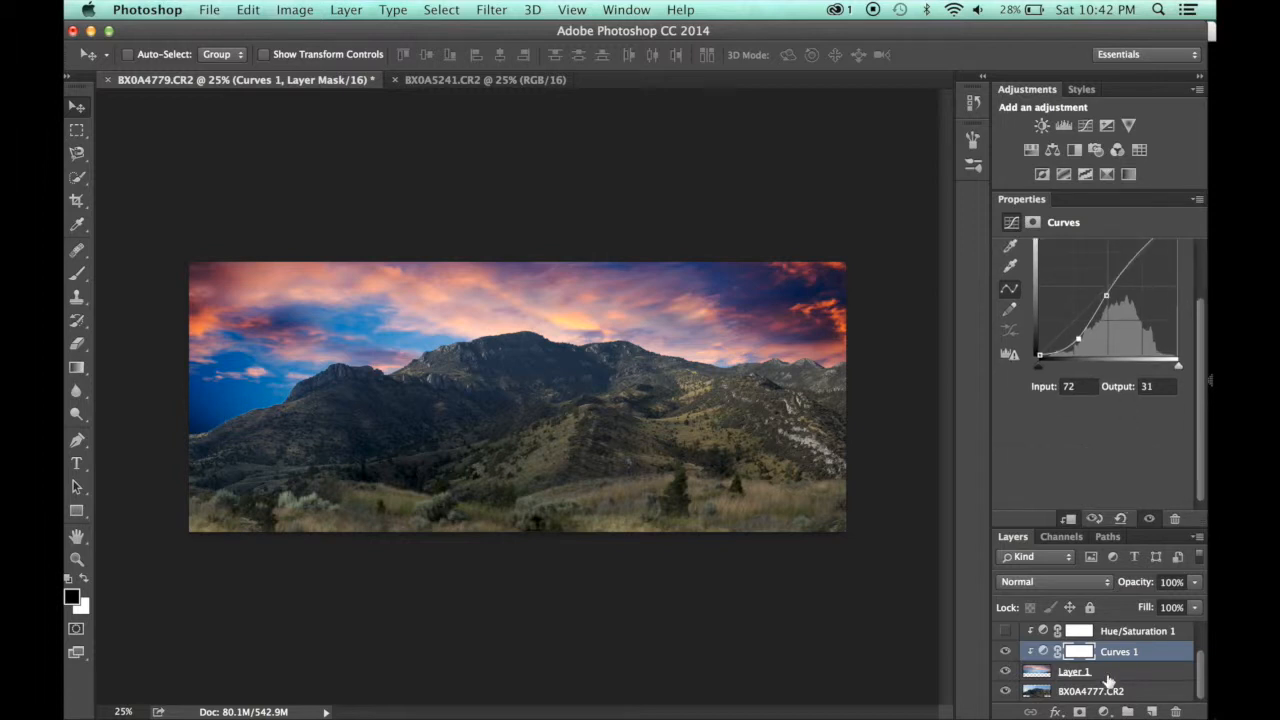
{"action": "left_click", "coordinate": [1103, 681]}
{"action": "left_click", "coordinate": [1104, 712]}
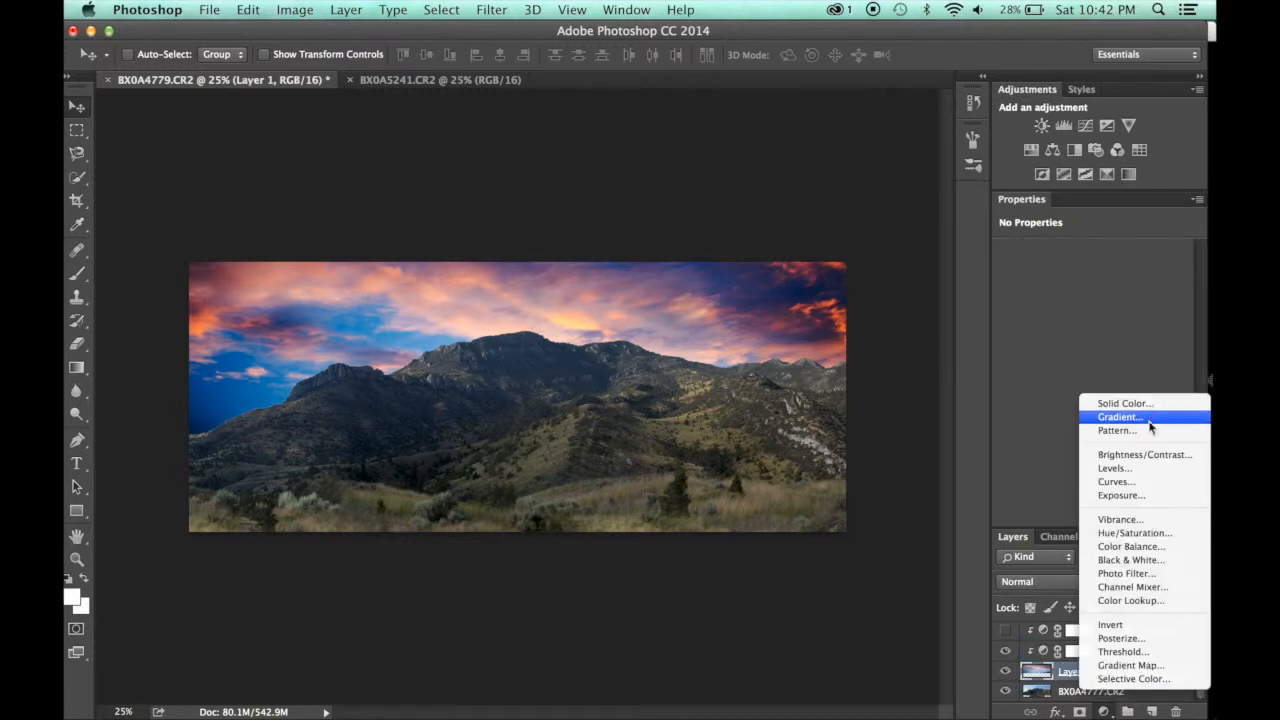
{"action": "left_click", "coordinate": [1143, 495]}
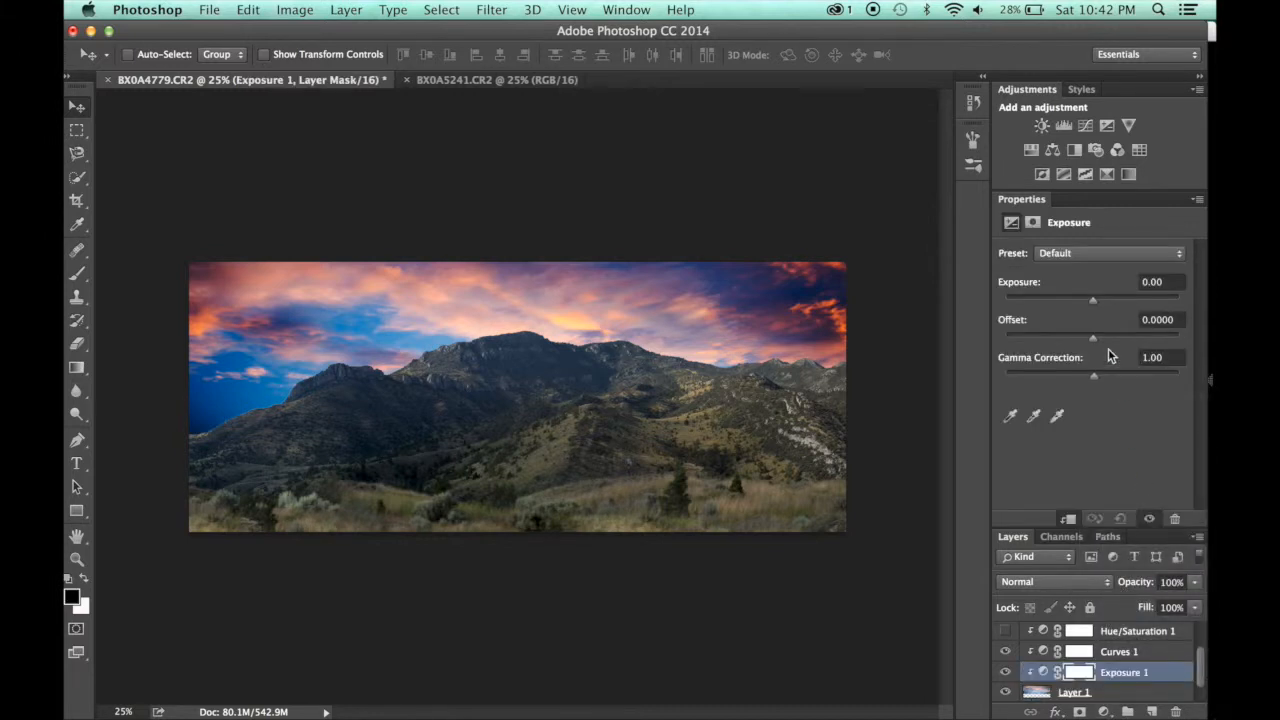
{"action": "left_click_drag", "start_coordinate": [1093, 308], "coordinate": [1086, 305]}
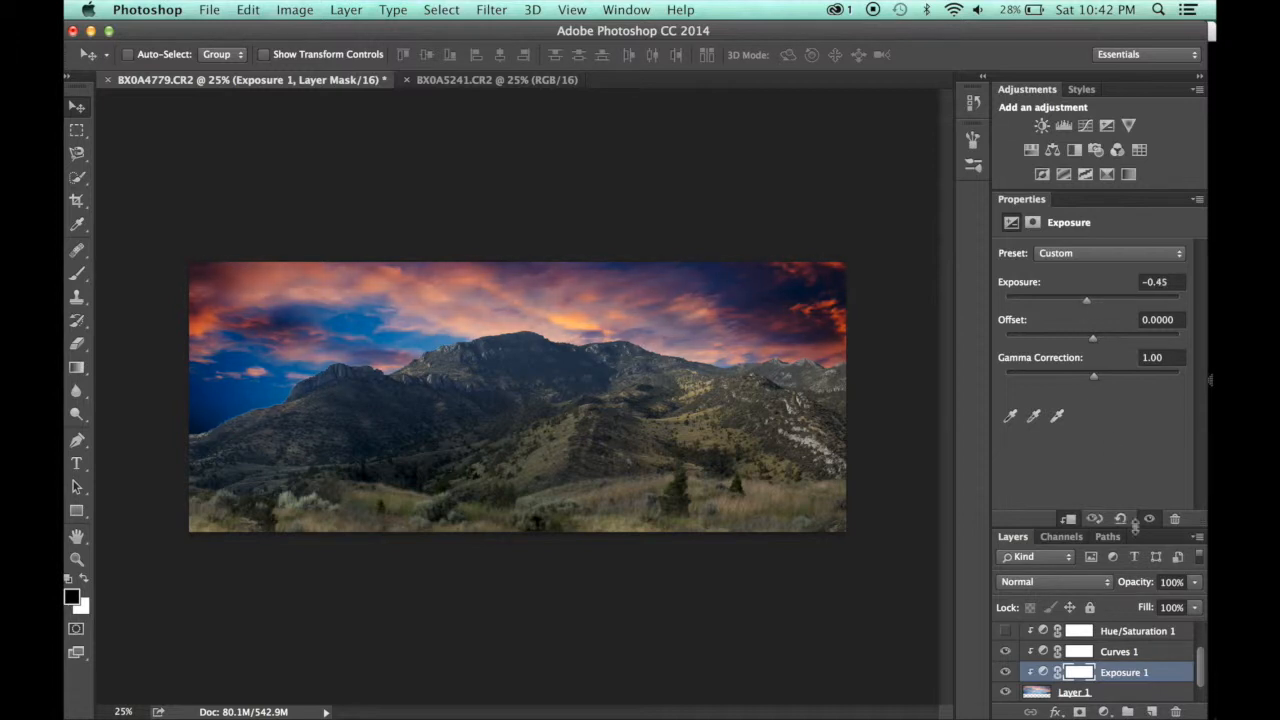
Add a Hue/Saturation adjustment above the sky's Exposure layer and reduce its saturation to -24
{"action": "left_click", "coordinate": [1104, 711]}
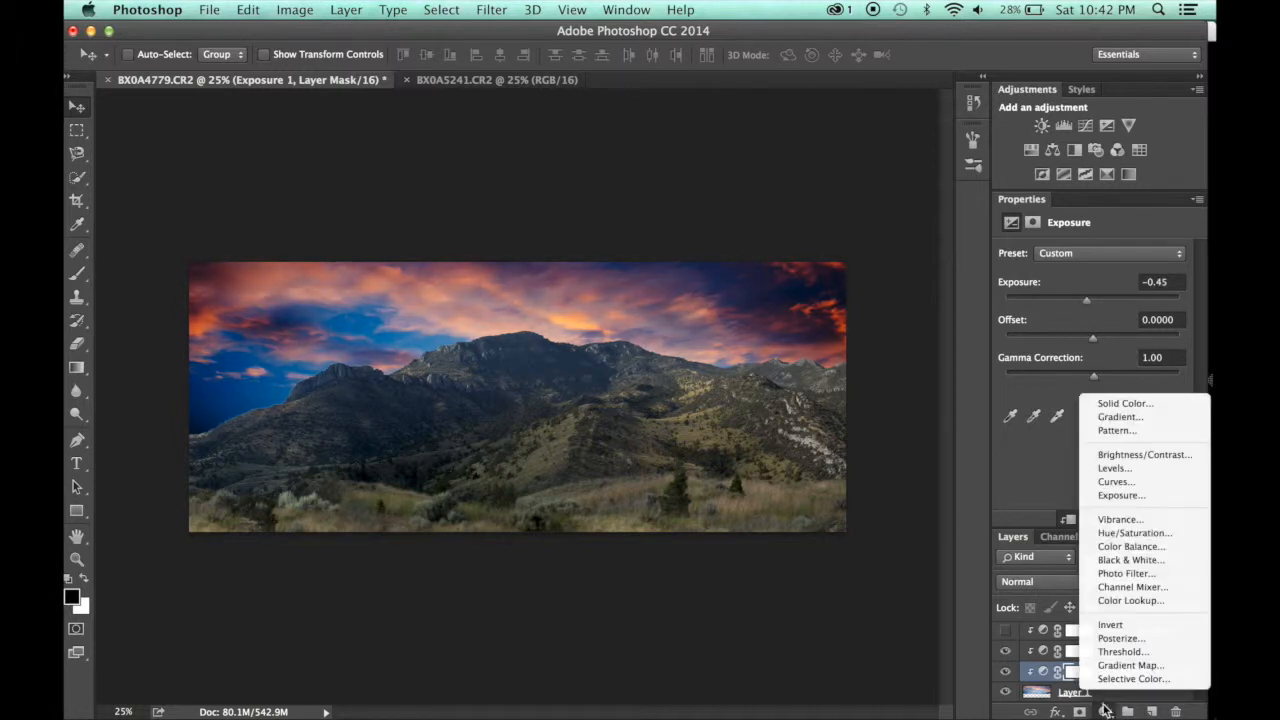
{"action": "left_click", "coordinate": [1150, 534]}
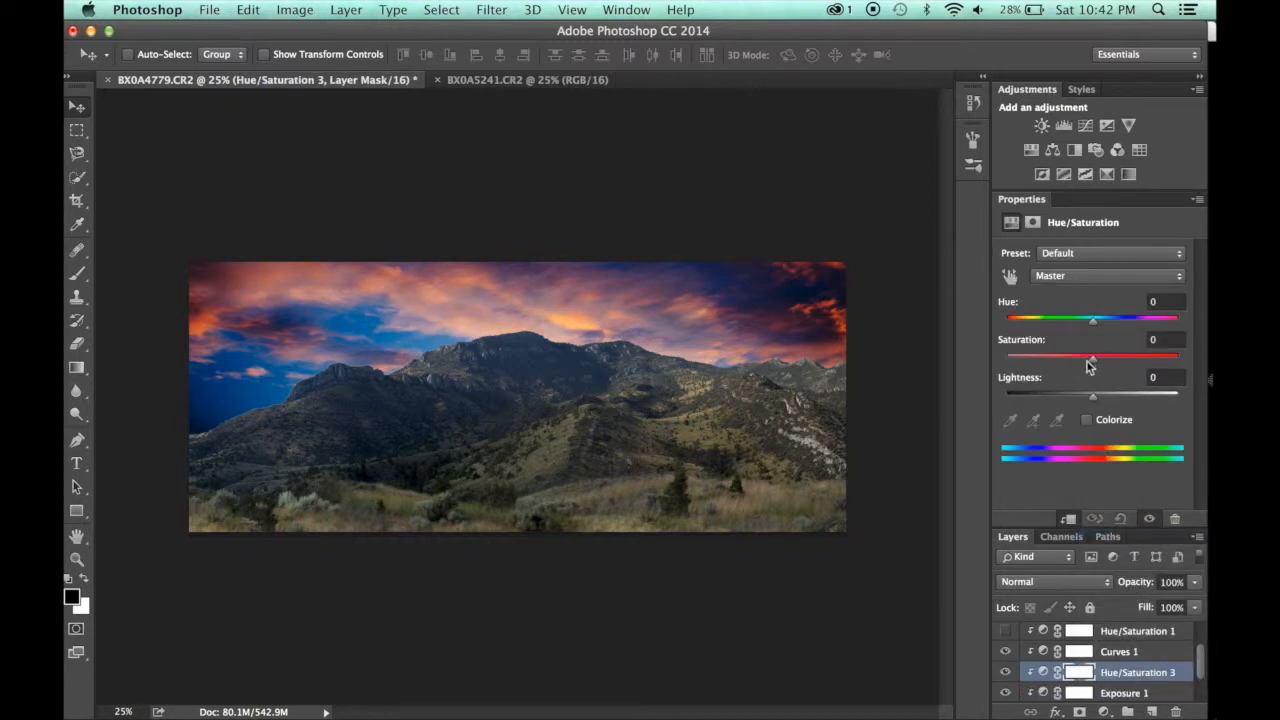
{"action": "left_click_drag", "start_coordinate": [1089, 367], "coordinate": [1073, 370]}
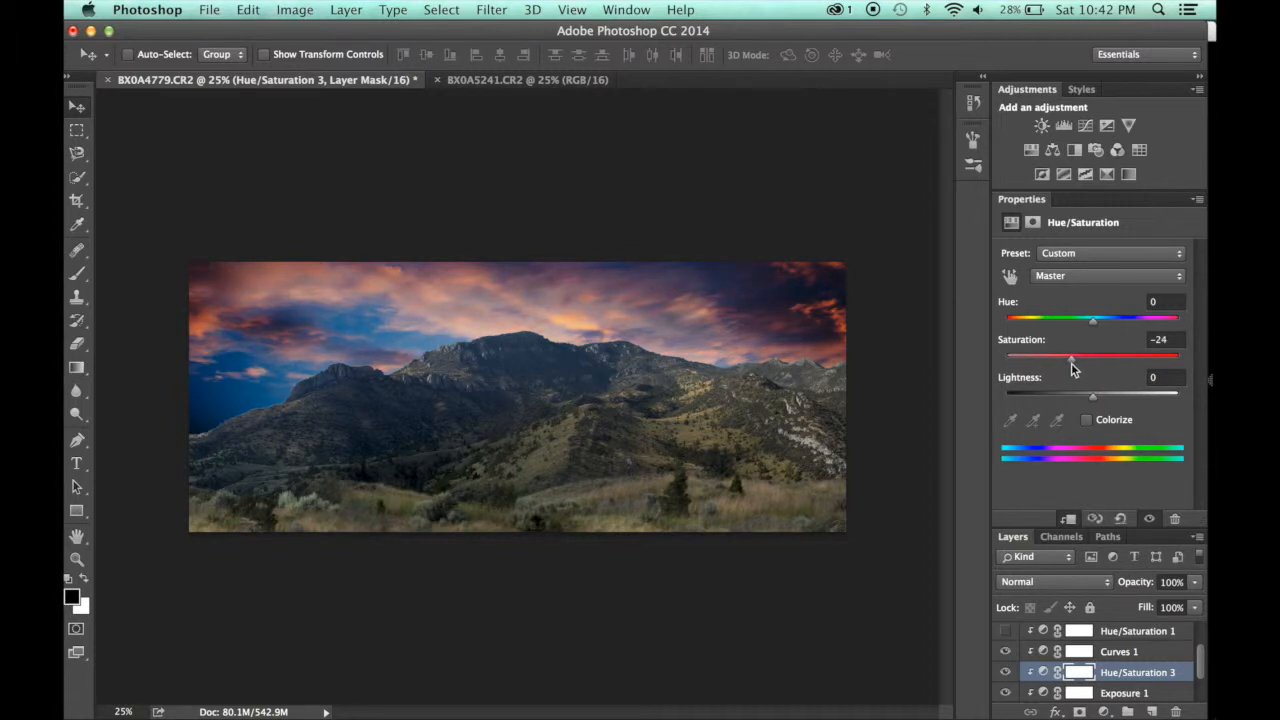
{"action": "scroll", "coordinate": [1113, 672], "scroll_direction": "down", "scroll_amount": 2}
{"action": "left_click", "coordinate": [1113, 672]}
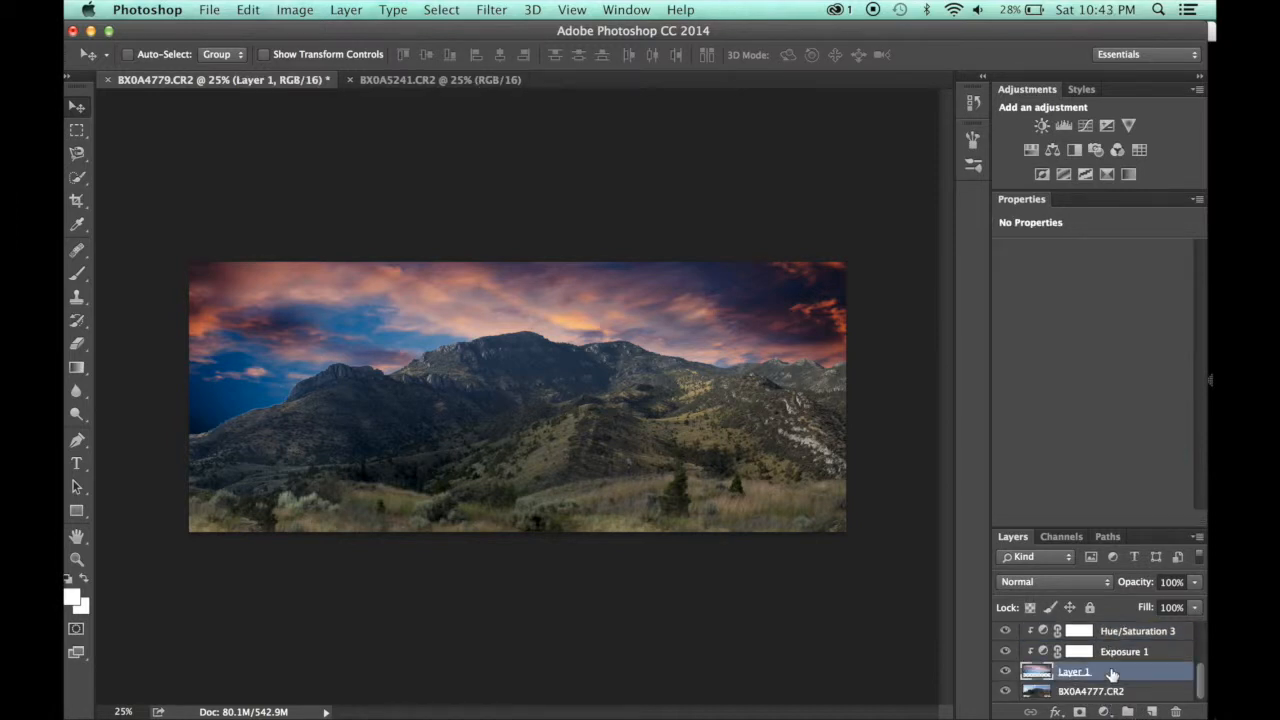
{"action": "left_click", "coordinate": [1104, 712]}
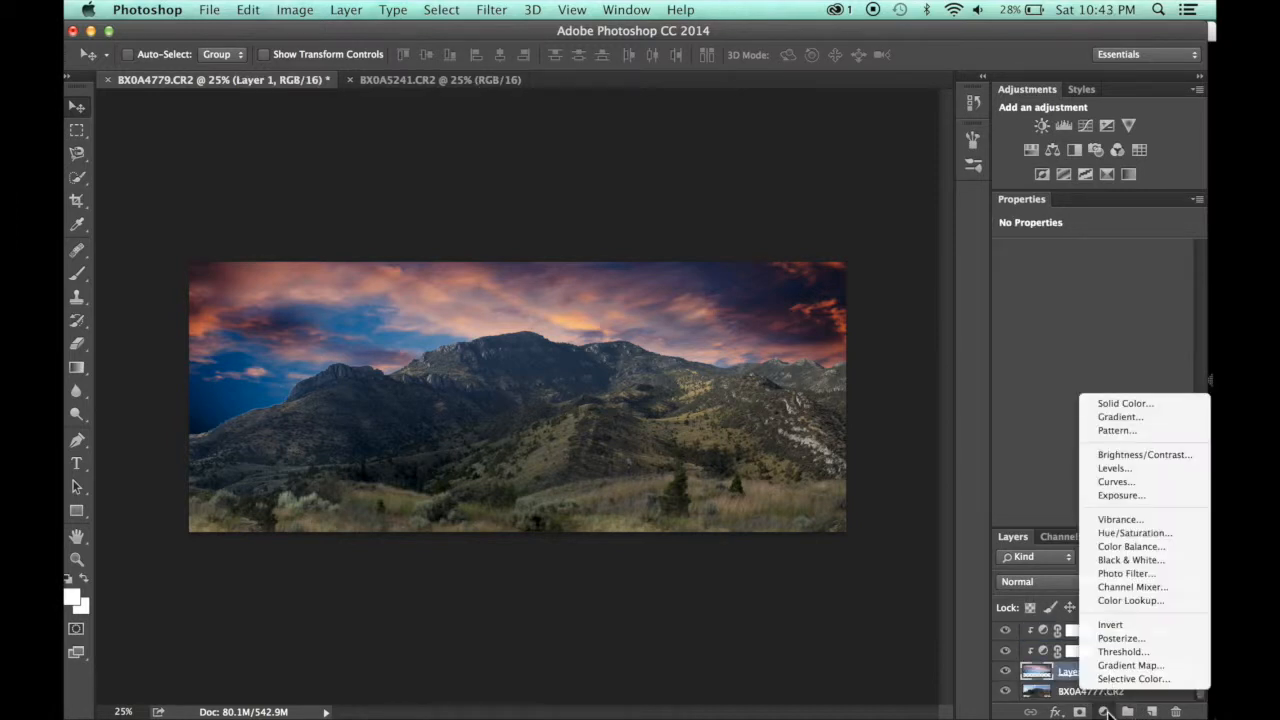
{"action": "left_click", "coordinate": [1146, 549]}
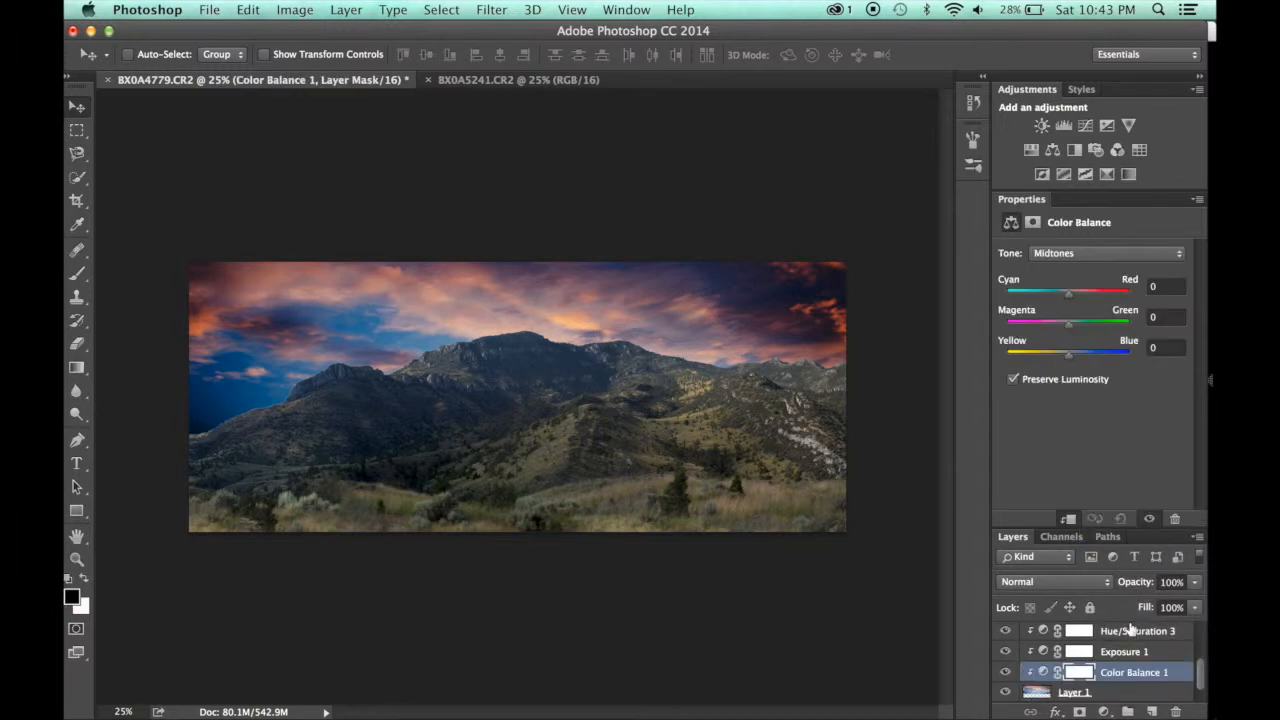
{"action": "key", "text": "super+z"}
Add a Color Balance adjustment to the mountain copy layer and shift its midtones toward a warmer, redder tone
{"action": "scroll", "coordinate": [1120, 662], "scroll_direction": "up", "scroll_amount": 5}
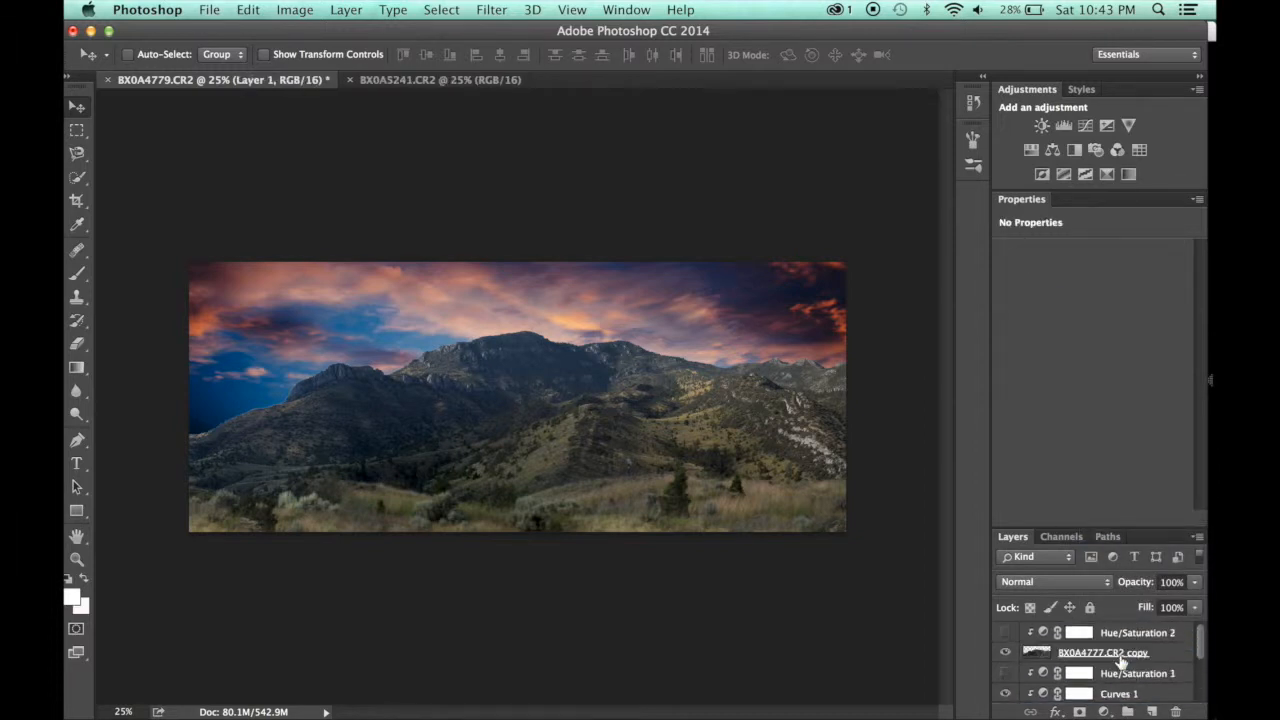
{"action": "left_click", "coordinate": [1118, 656]}
{"action": "left_click", "coordinate": [1104, 712]}
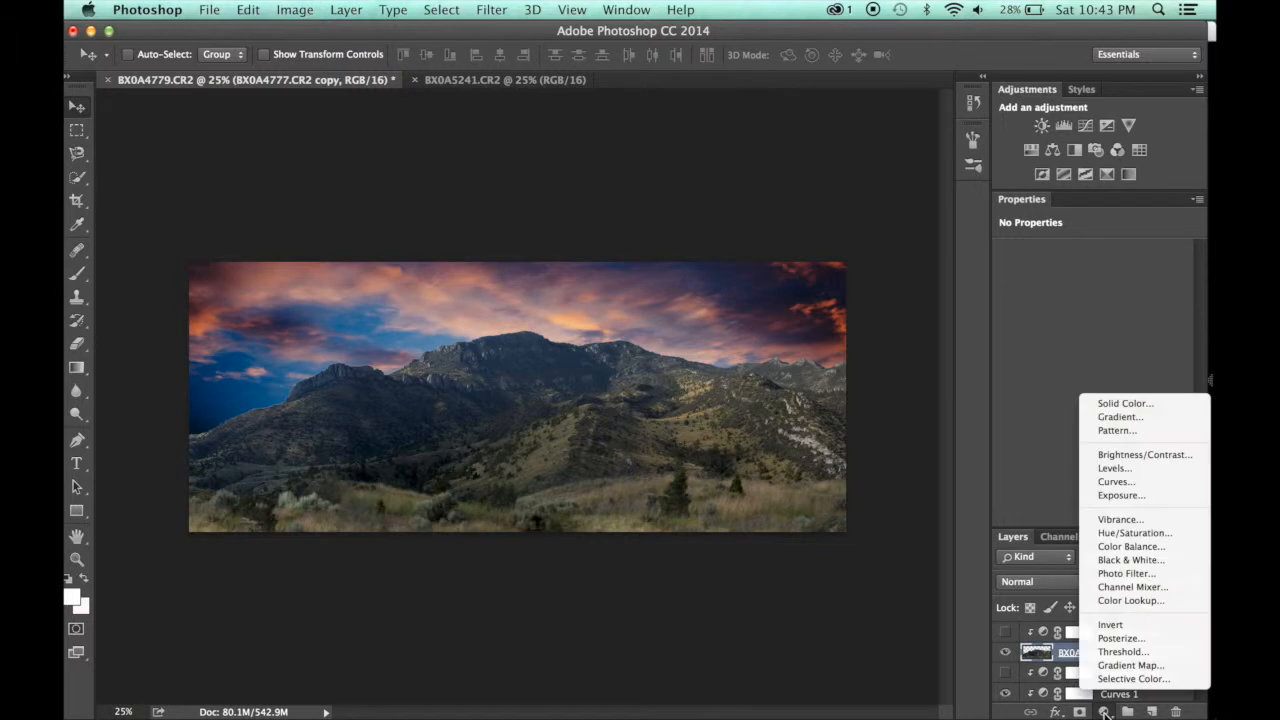
{"action": "left_click", "coordinate": [1152, 546]}
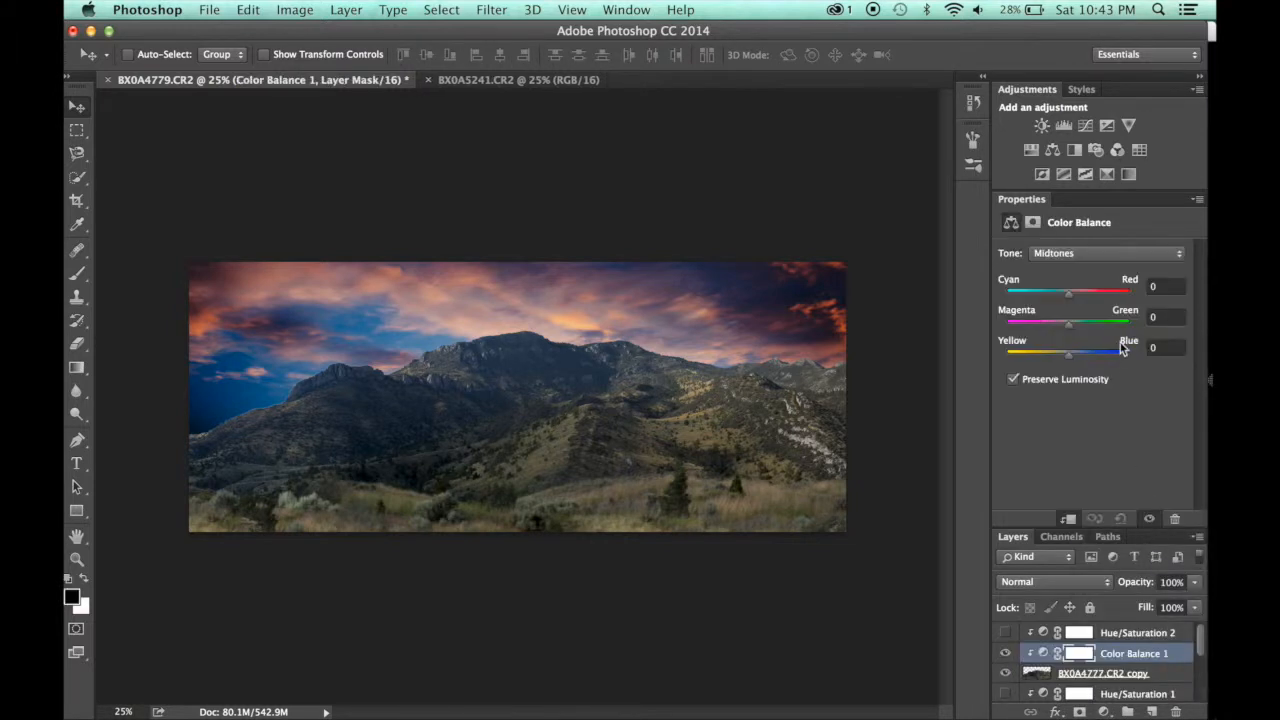
{"action": "left_click_drag", "start_coordinate": [1070, 330], "coordinate": [1072, 298]}
{"action": "left_click_drag", "start_coordinate": [1068, 355], "coordinate": [1062, 355]}
On the sky layer, draw two white-to-transparent linear gradients from the image's lower edge up to the mountain ridge
{"action": "scroll", "coordinate": [1113, 668], "scroll_direction": "down", "scroll_amount": 5}
{"action": "left_click", "coordinate": [1110, 670]}
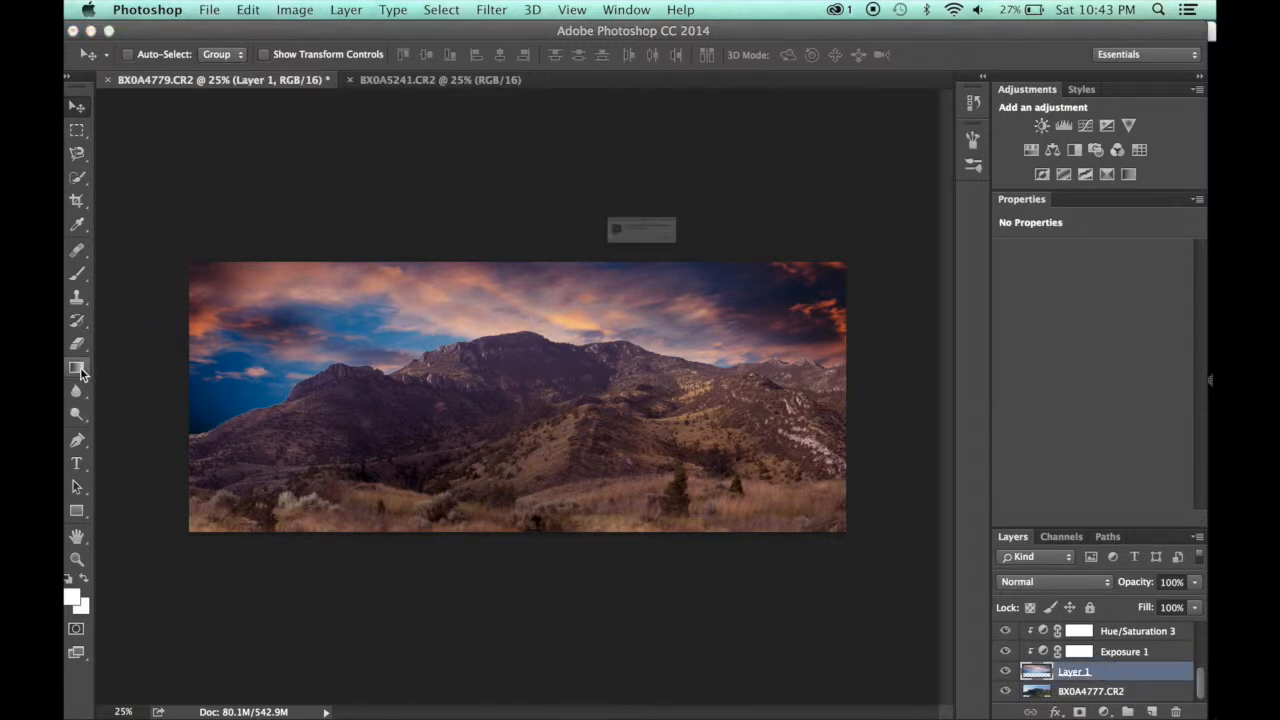
{"action": "left_click", "coordinate": [780, 293]}
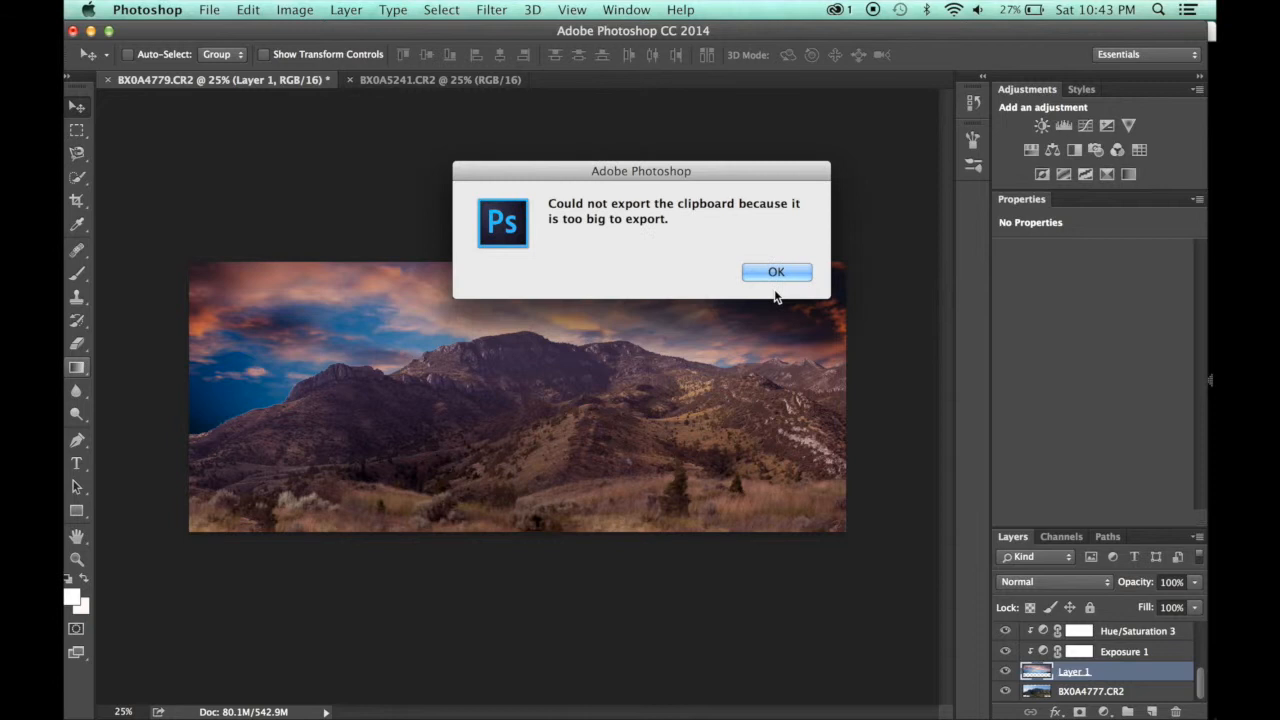
{"action": "left_click", "coordinate": [781, 276]}
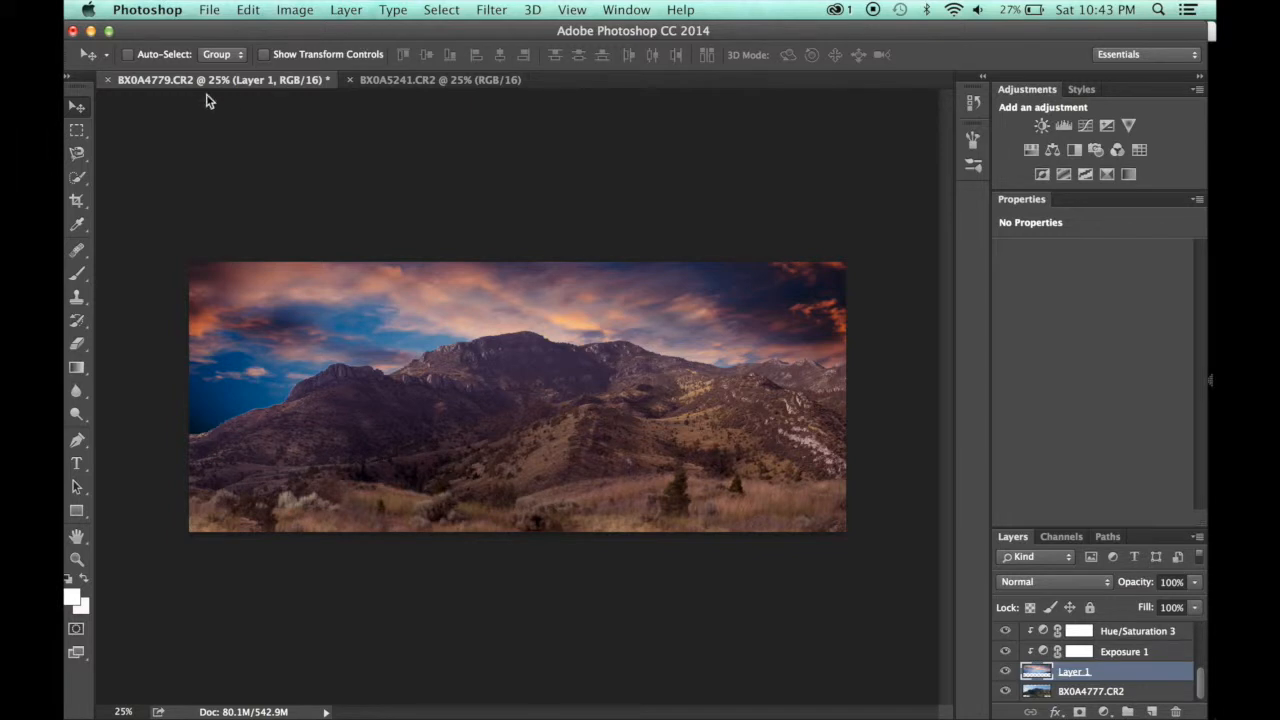
{"action": "left_click", "coordinate": [76, 367]}
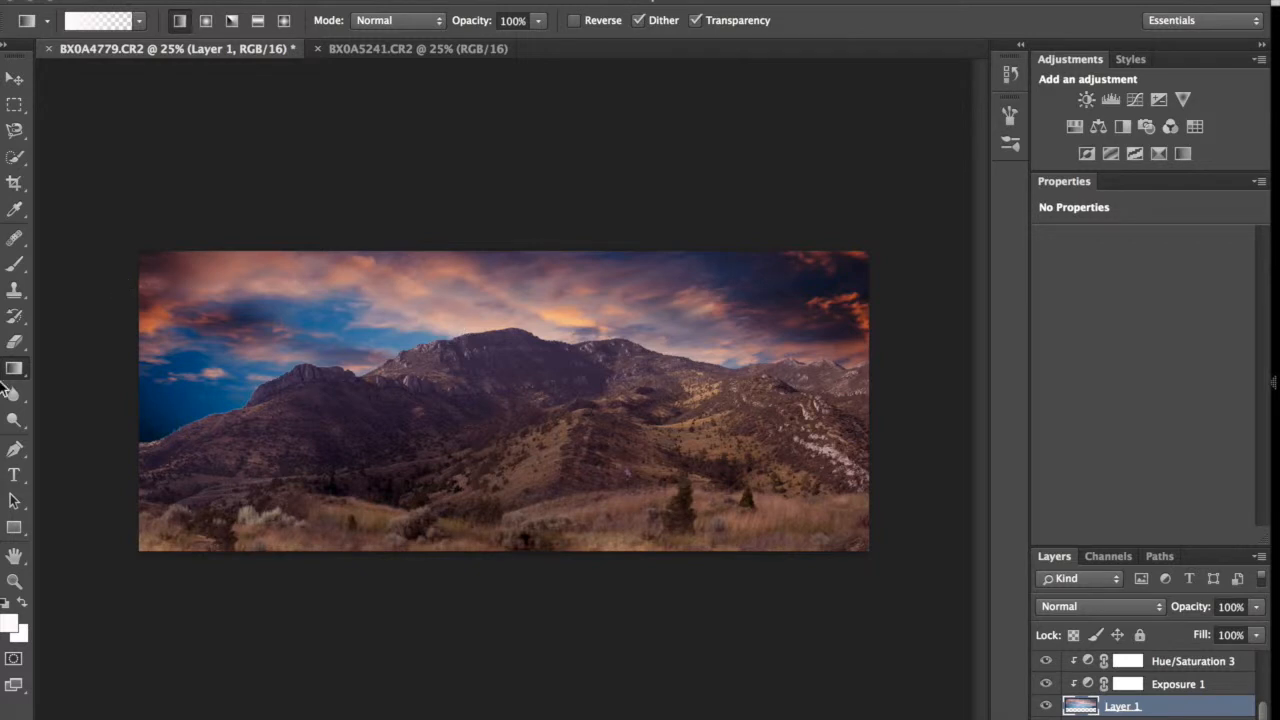
{"action": "left_click_drag", "start_coordinate": [460, 541], "coordinate": [458, 331]}
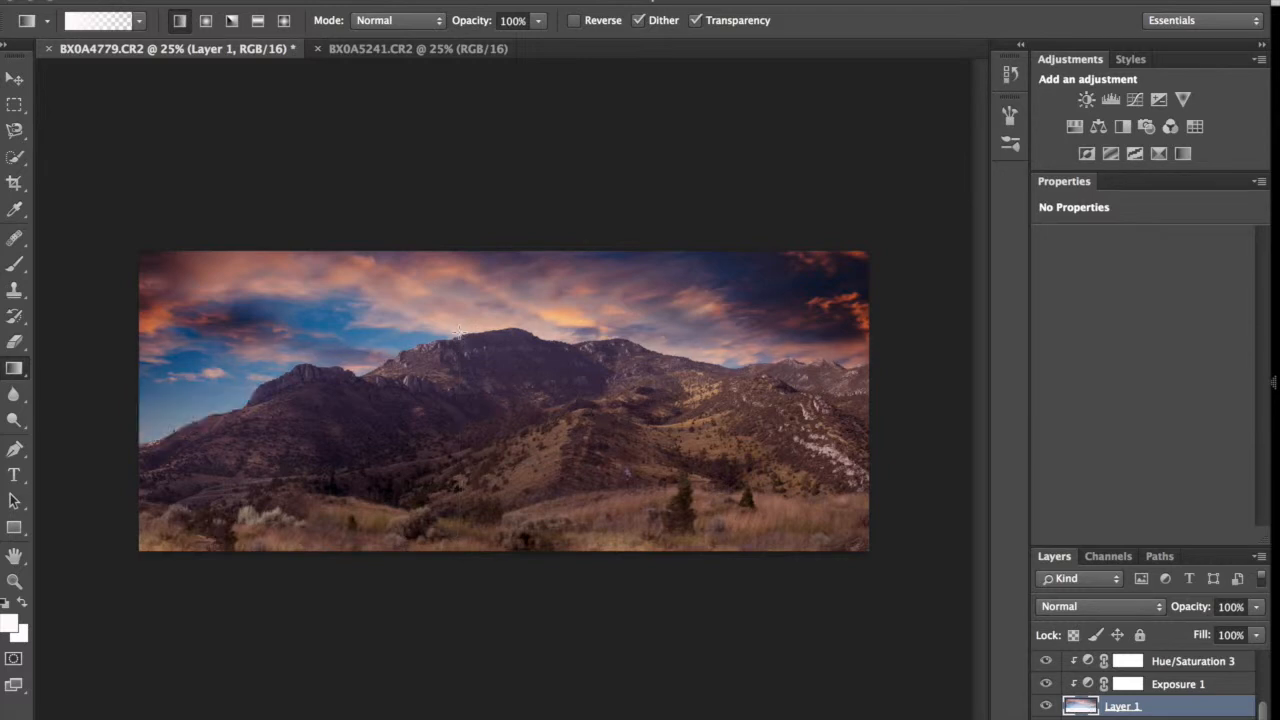
{"action": "left_click_drag", "start_coordinate": [477, 550], "coordinate": [476, 331]}
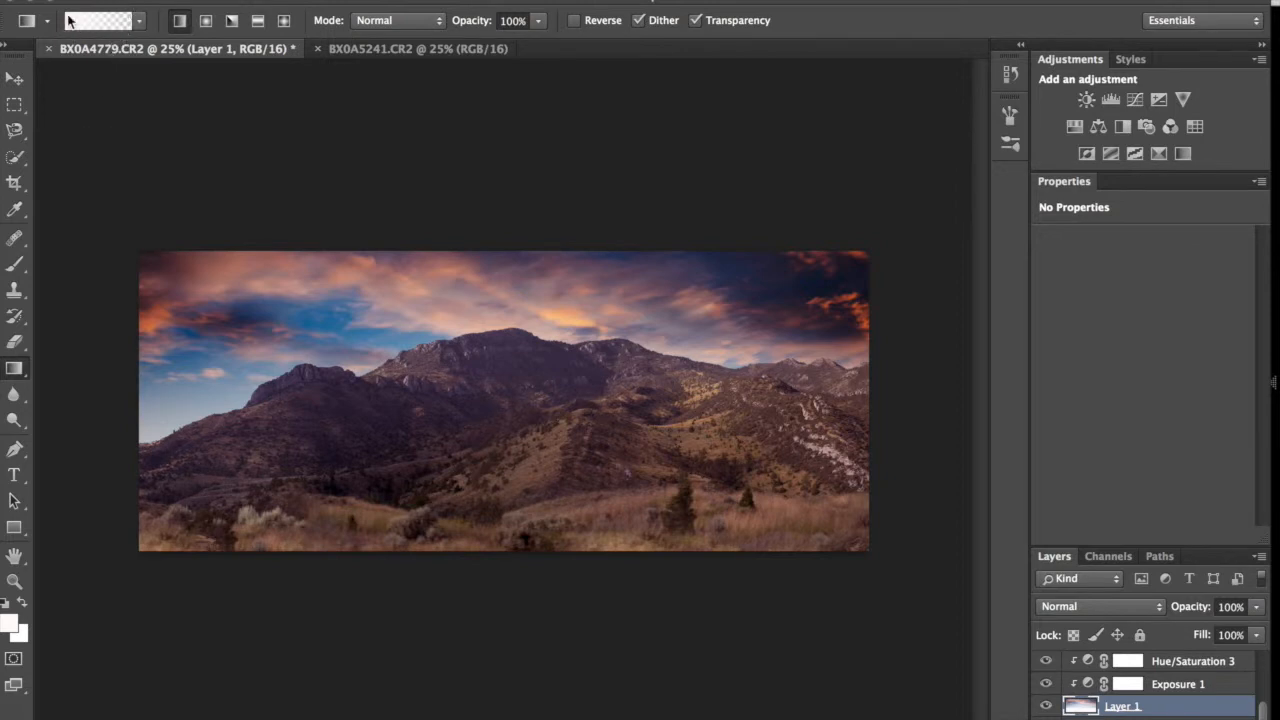
{"action": "left_click", "coordinate": [138, 22]}
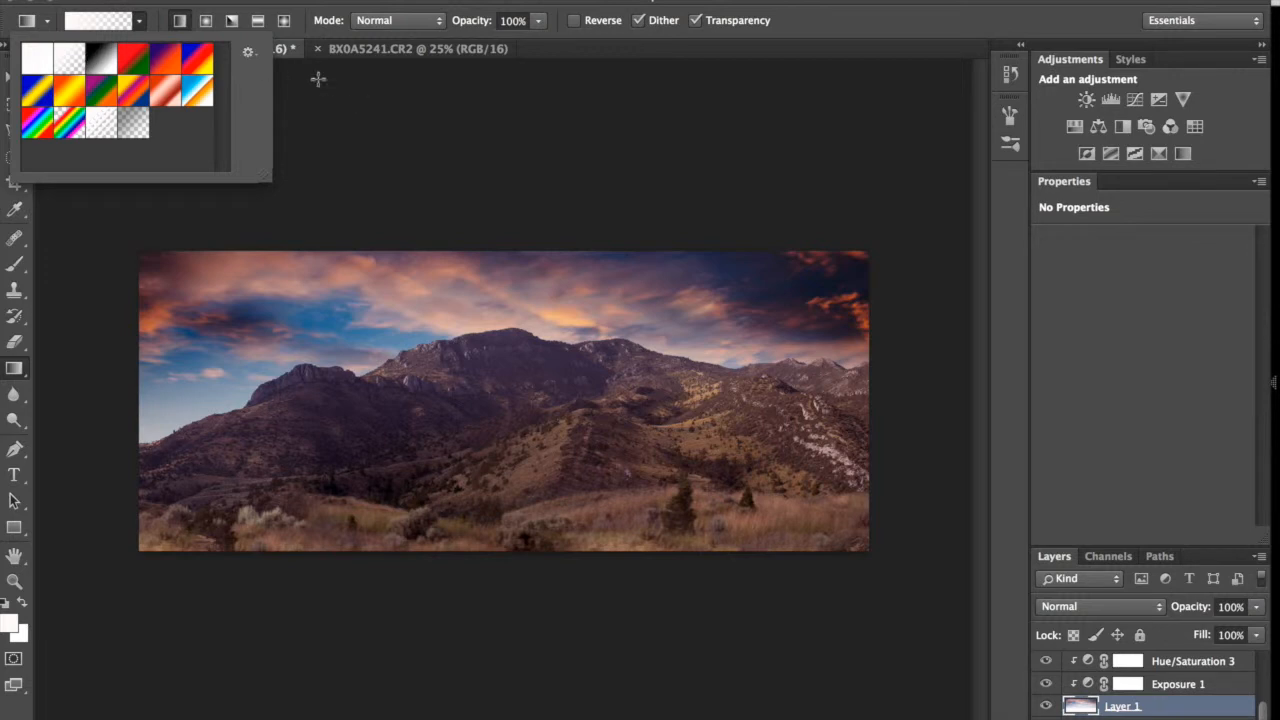
{"action": "left_click", "coordinate": [136, 19]}
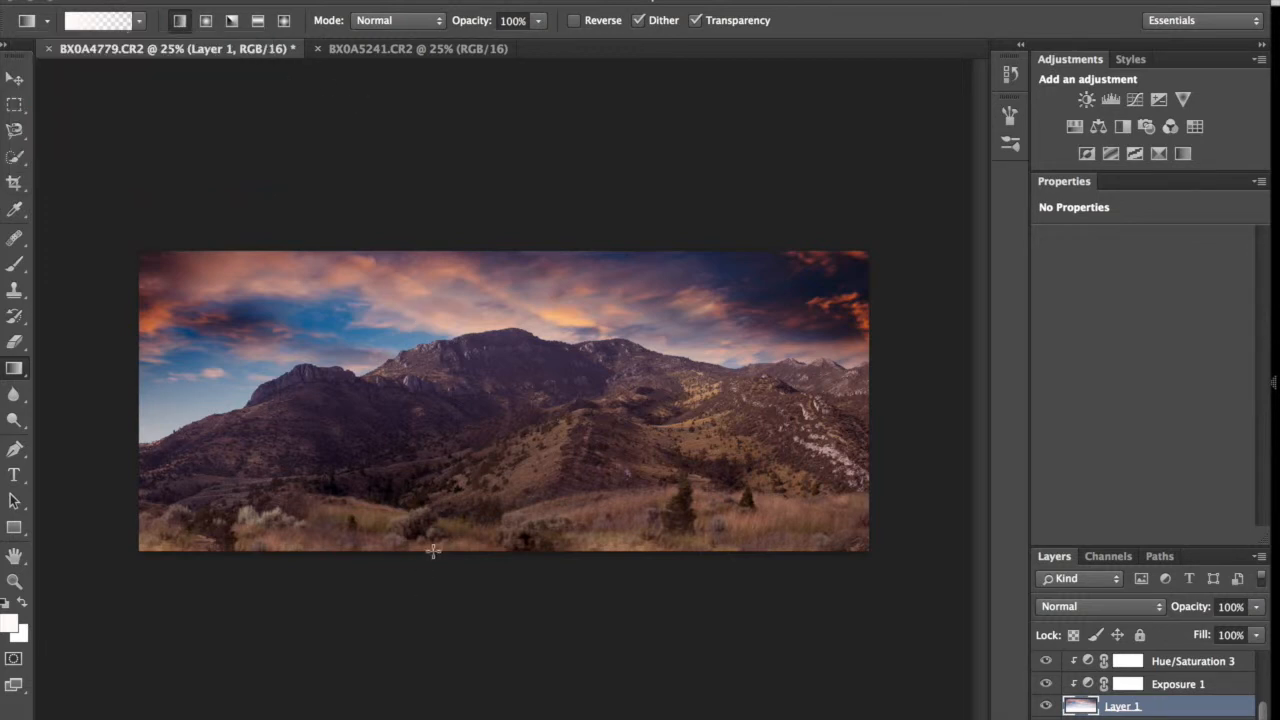